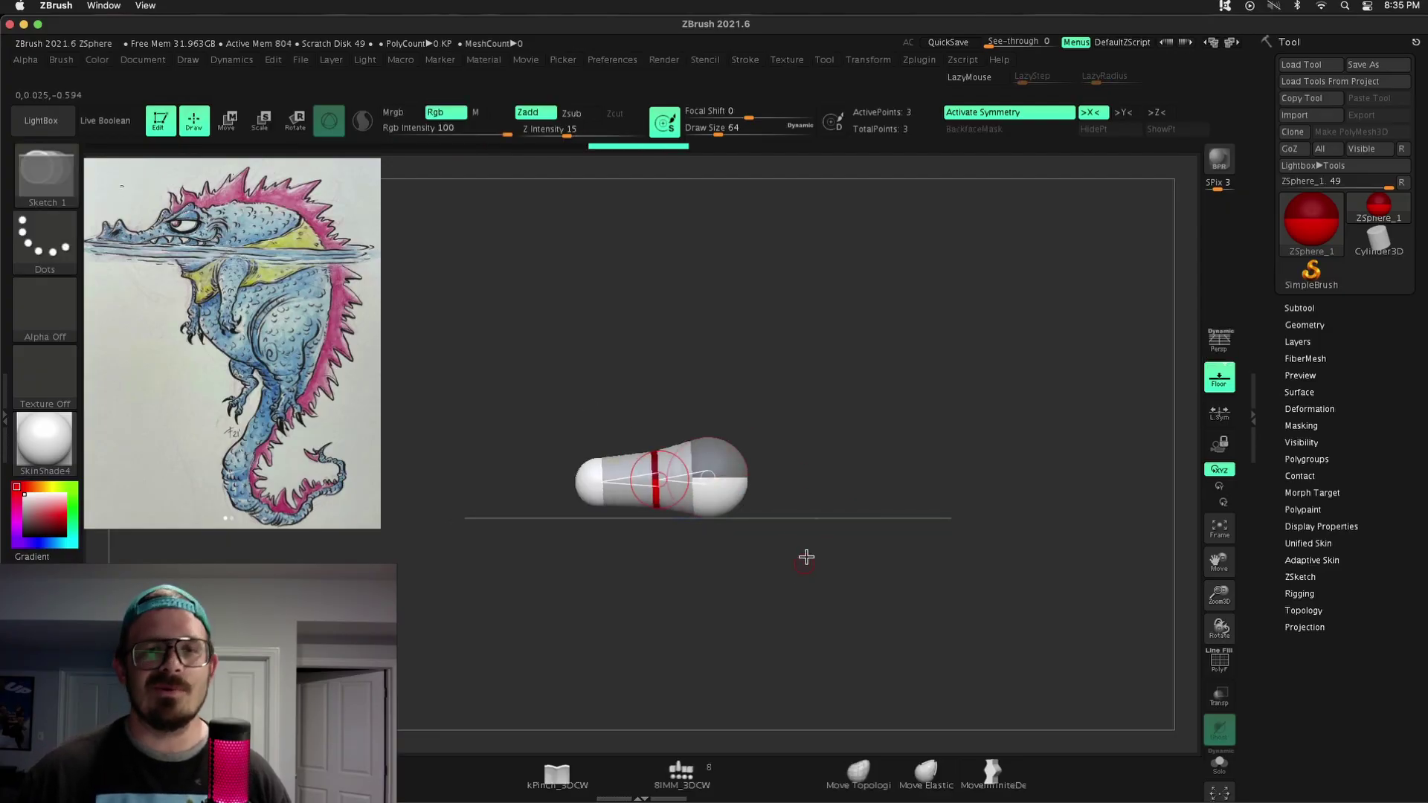
Pull a new ZSphere out down-right from the chain, then centre and enlarge the gator reference image
{"action": "left_click_drag", "start_coordinate": [655, 482], "coordinate": [775, 533]}
{"action": "key", "text": "w"}
{"action": "key", "text": "z"}
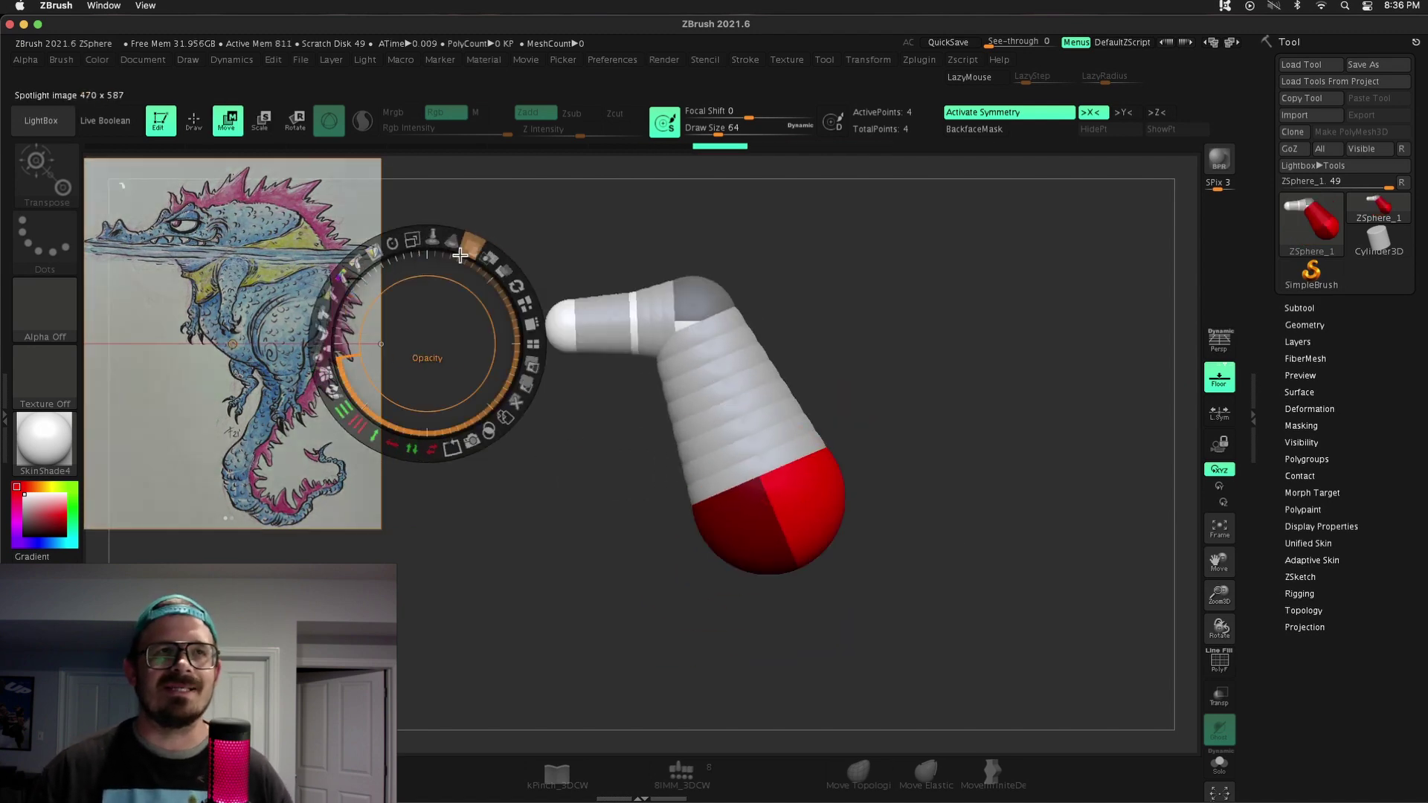
{"action": "left_click_drag", "start_coordinate": [225, 287], "coordinate": [676, 385]}
{"action": "key", "text": "z"}
{"action": "left_click_drag", "start_coordinate": [595, 350], "coordinate": [647, 320]}
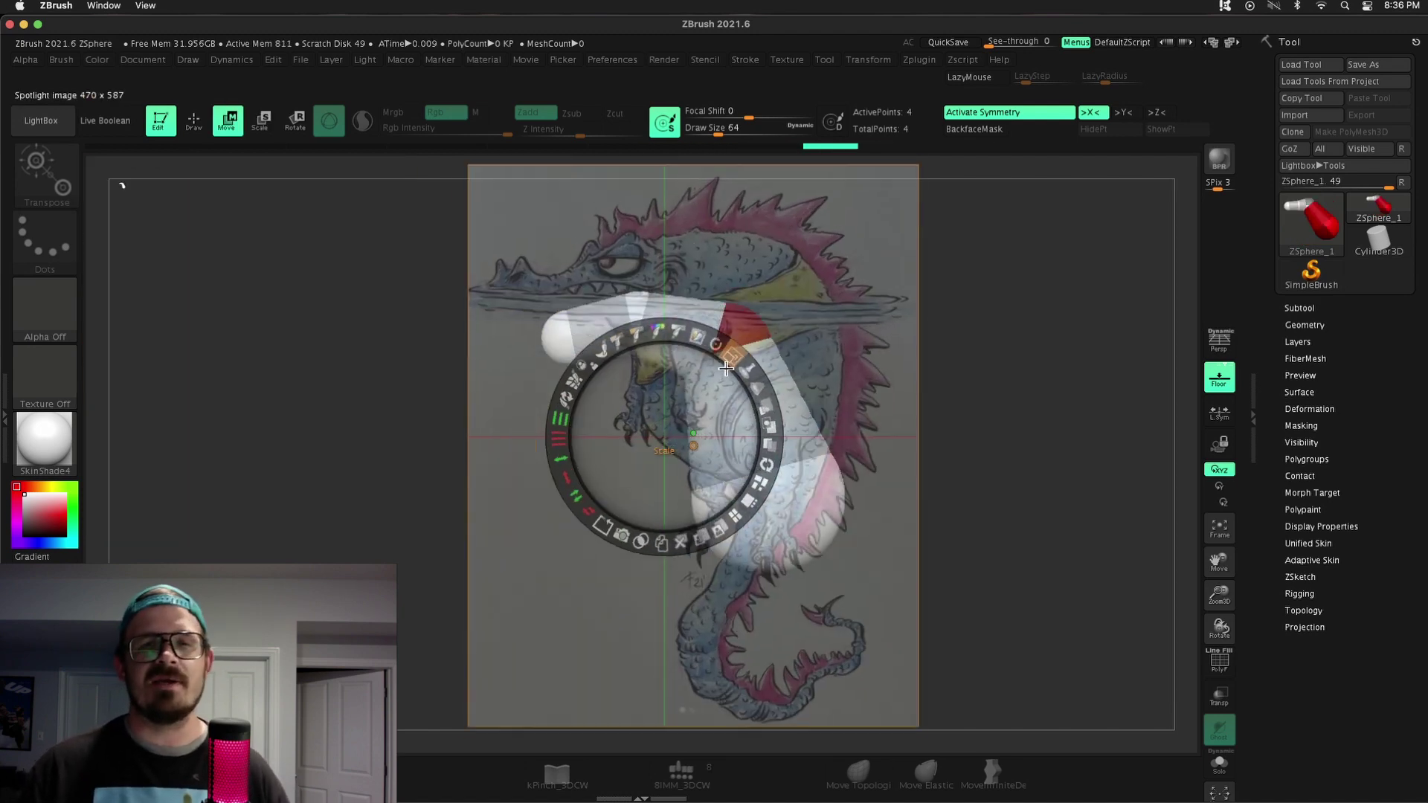
Shorten the snout ZSpheres and pull a chain down for the tail, with symmetry briefly off
{"action": "key", "text": "z"}
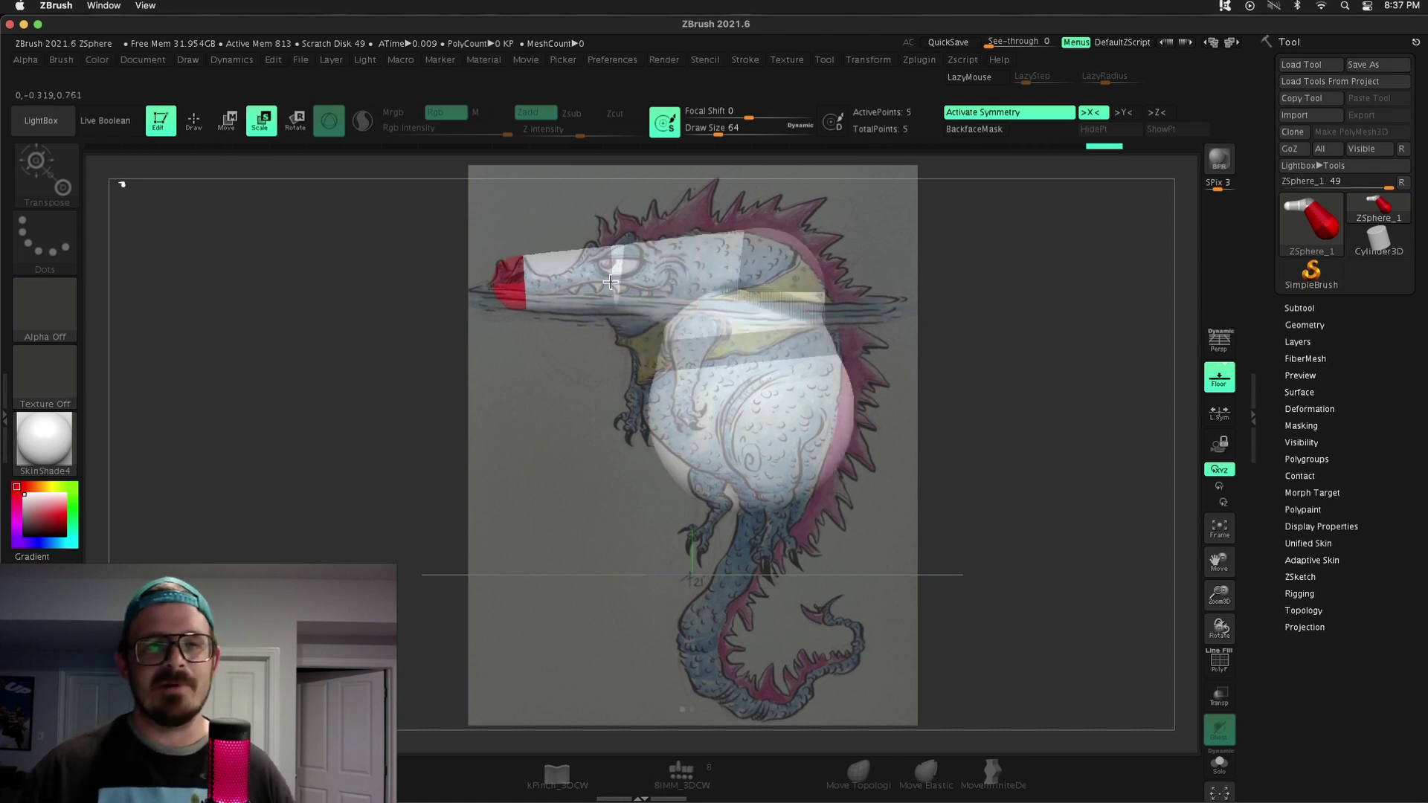
{"action": "key", "text": "q"}
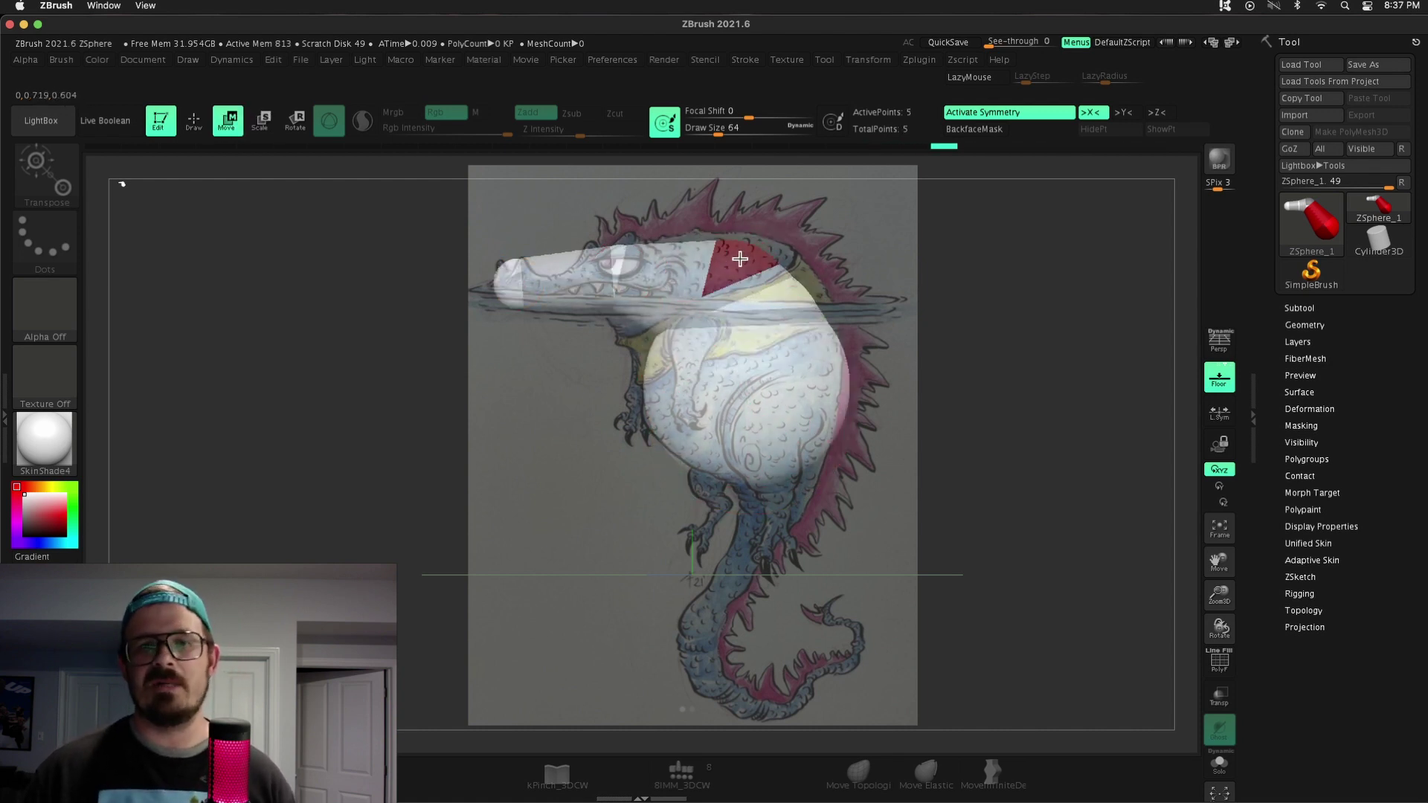
{"action": "mouse_move", "coordinate": [742, 238]}
{"action": "left_mouse_down"}
{"action": "mouse_move", "coordinate": [726, 459]}
{"action": "mouse_move", "coordinate": [801, 547]}
{"action": "left_mouse_up"}
{"action": "key", "text": "w"}
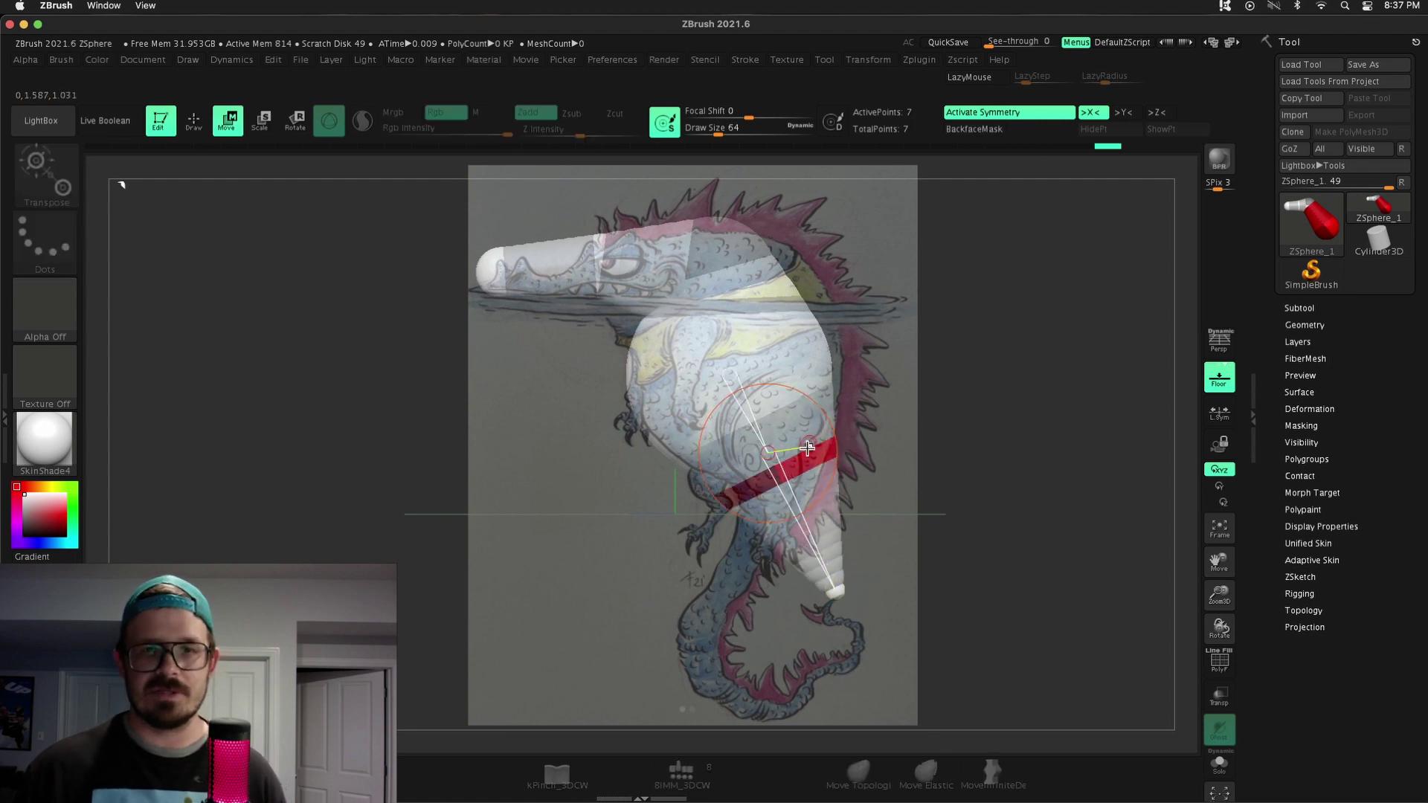
{"action": "mouse_move", "coordinate": [807, 447]}
{"action": "left_mouse_down"}
{"action": "mouse_move", "coordinate": [727, 659]}
{"action": "mouse_move", "coordinate": [733, 565]}
{"action": "mouse_move", "coordinate": [700, 658]}
{"action": "mouse_move", "coordinate": [675, 557]}
{"action": "mouse_move", "coordinate": [738, 505]}
{"action": "left_mouse_up"}
{"action": "key", "text": "x"}
{"action": "key", "text": "e"}
{"action": "key", "text": "e"}
{"action": "key", "text": "x"}
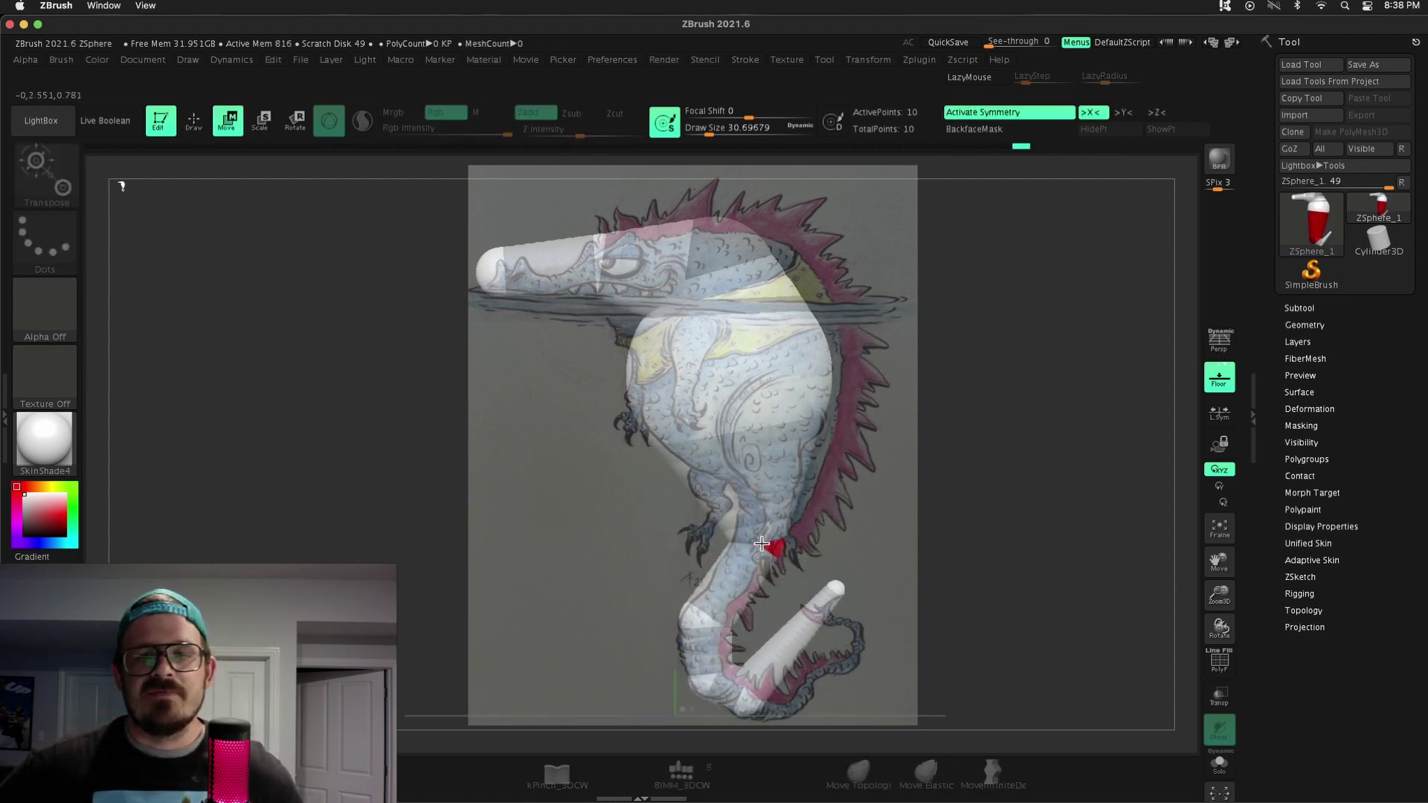
{"action": "key", "text": "q"}
Add a belly ZSphere and nudge the head chain slightly right
{"action": "left_click_drag", "start_coordinate": [780, 420], "coordinate": [852, 467]}
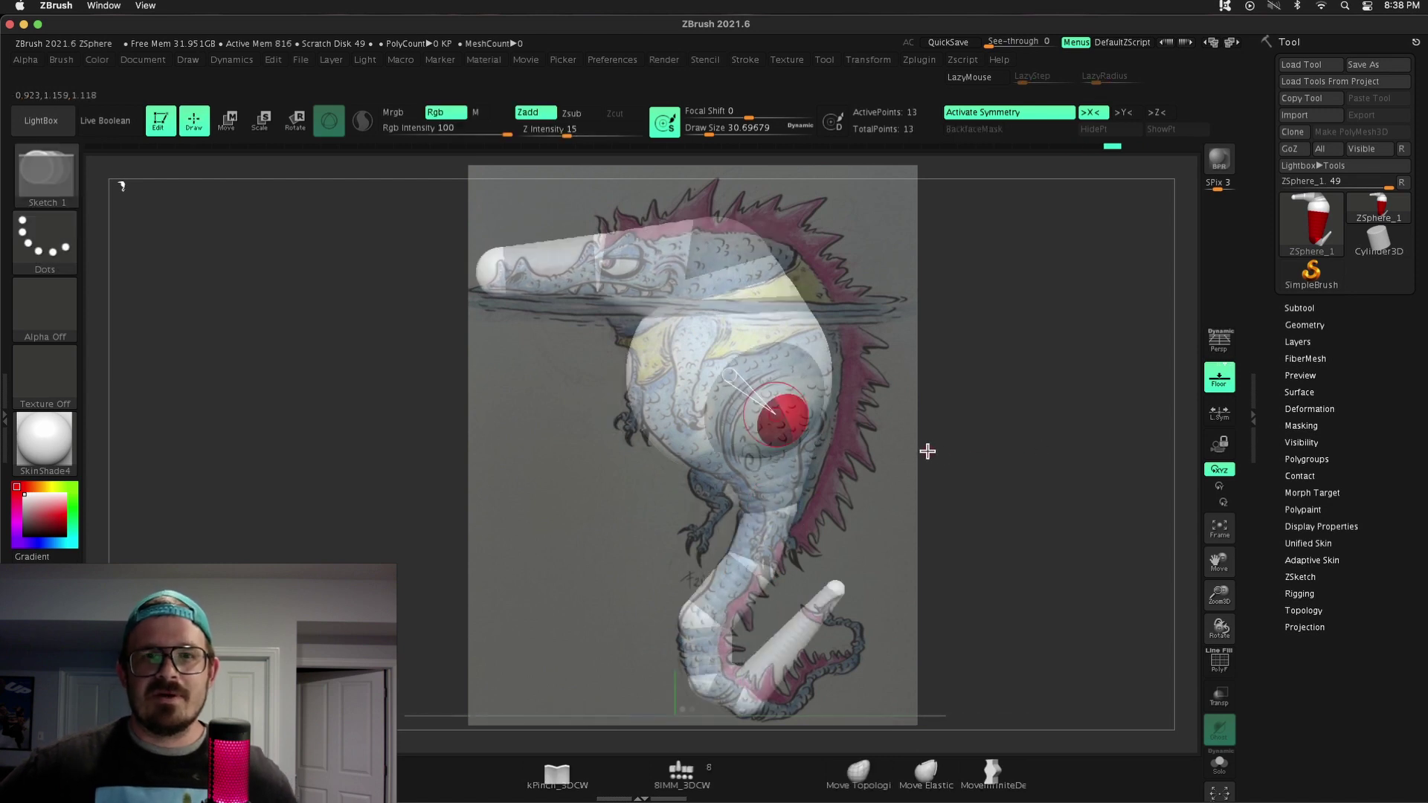
{"action": "key", "text": "w"}
{"action": "left_click_drag", "start_coordinate": [600, 278], "coordinate": [613, 280]}
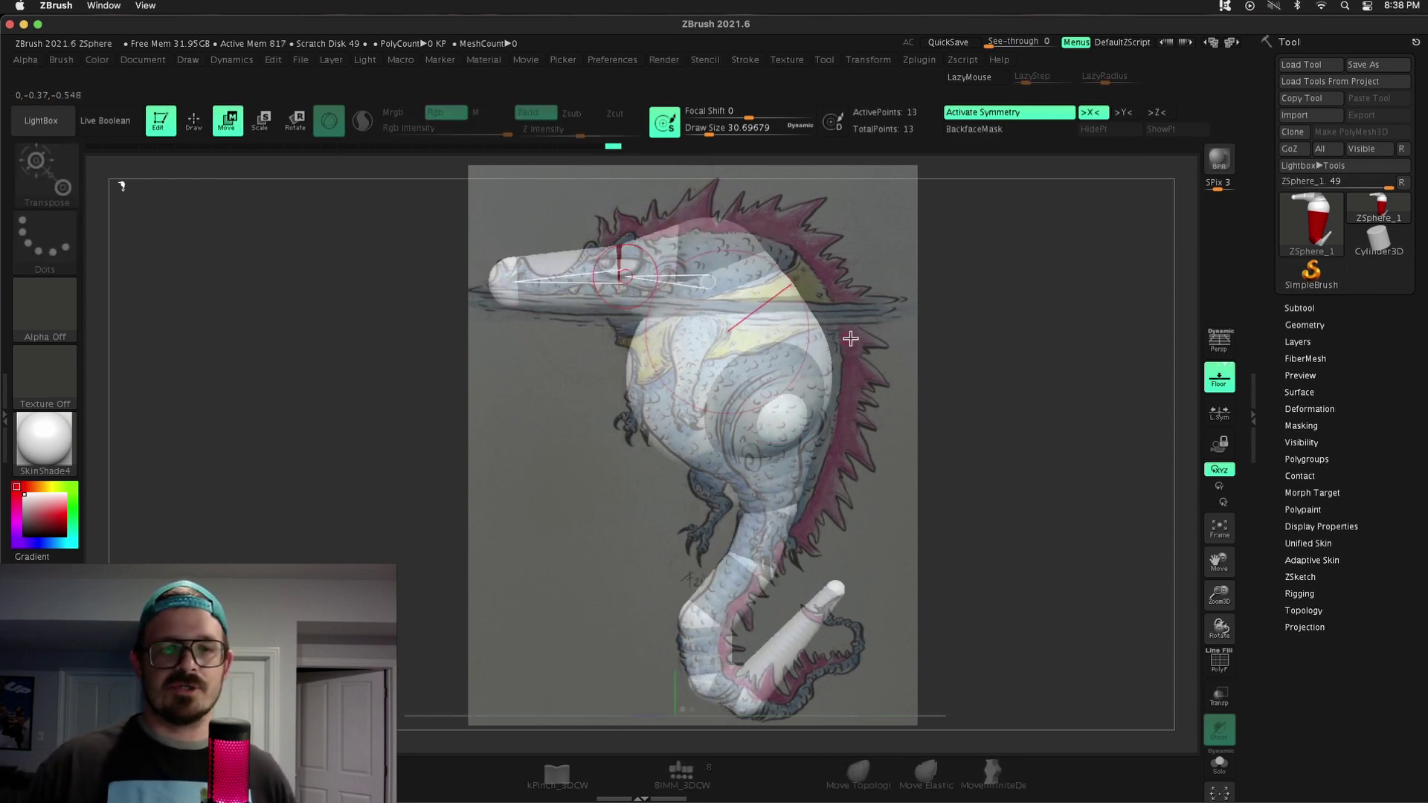
{"action": "key", "text": "q"}
{"action": "key", "text": "w"}
Build the leg chain below the belly, enlarging its spheres and adding a lower-leg ZSphere
{"action": "mouse_move", "coordinate": [779, 422]}
{"action": "left_mouse_down"}
{"action": "mouse_move", "coordinate": [786, 452]}
{"action": "mouse_move", "coordinate": [878, 458]}
{"action": "left_mouse_up"}
{"action": "key", "text": "q"}
{"action": "left_click", "coordinate": [773, 513]}
{"action": "key", "text": "e"}
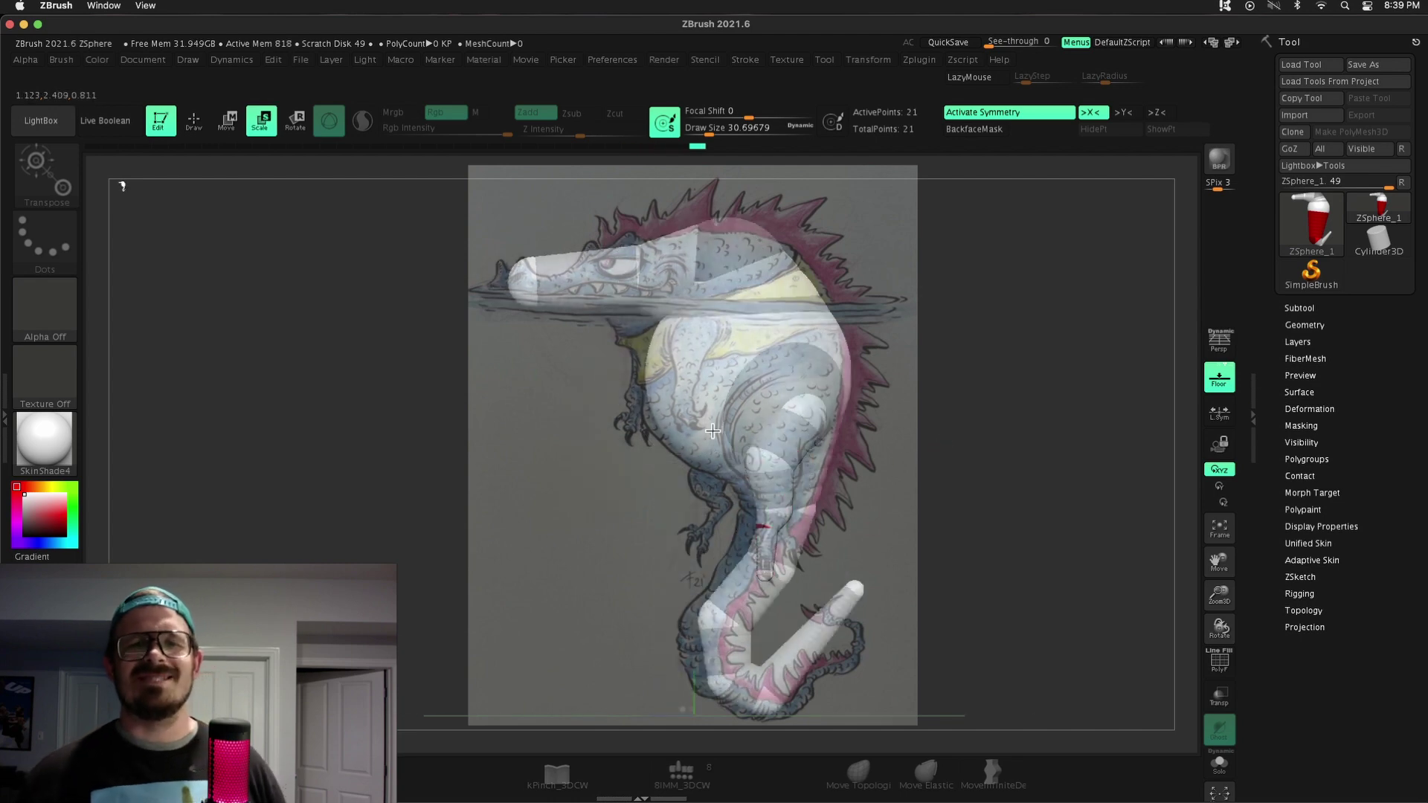
{"action": "left_click_drag", "start_coordinate": [777, 497], "coordinate": [796, 423]}
{"action": "key", "text": "w"}
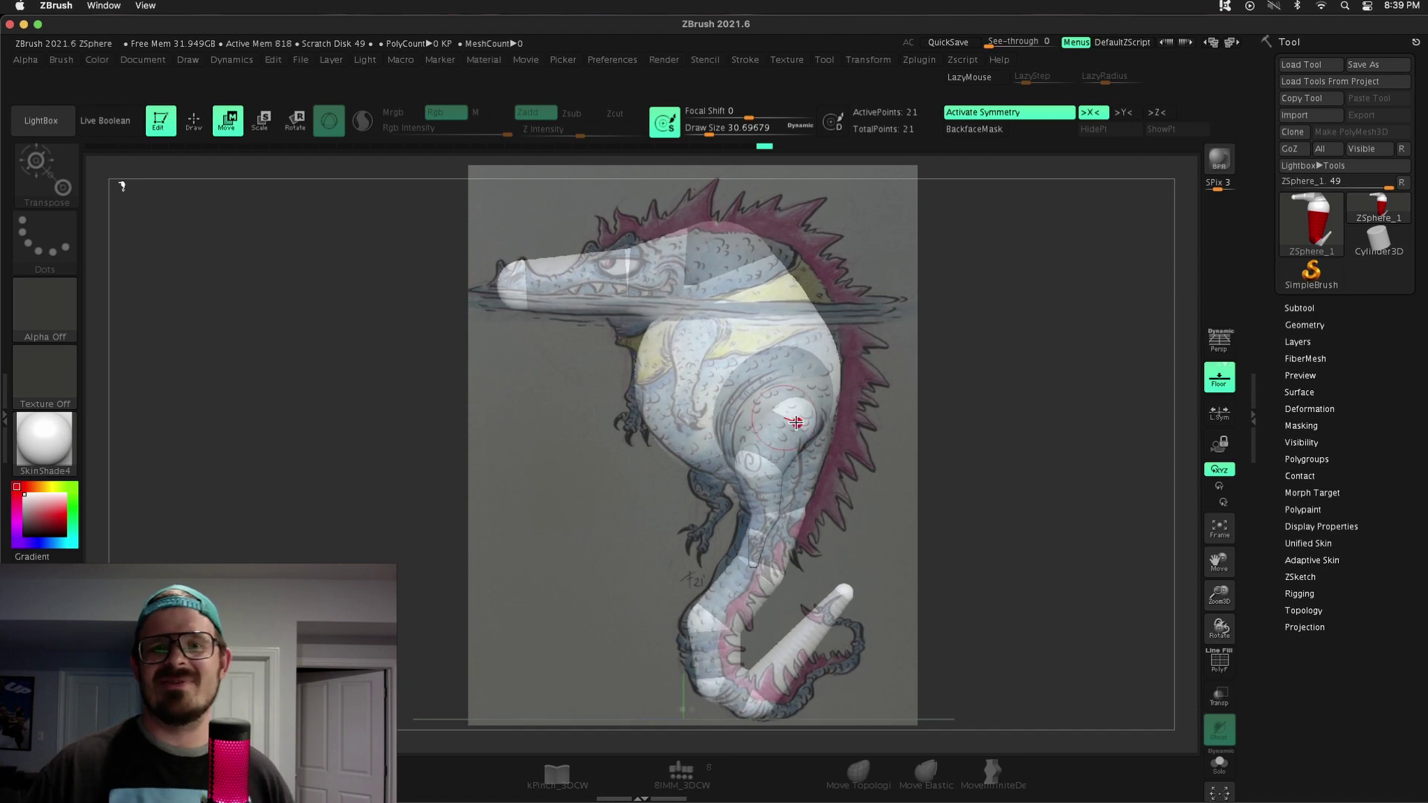
{"action": "key", "text": "q"}
{"action": "left_click", "coordinate": [796, 547]}
{"action": "key", "text": "e"}
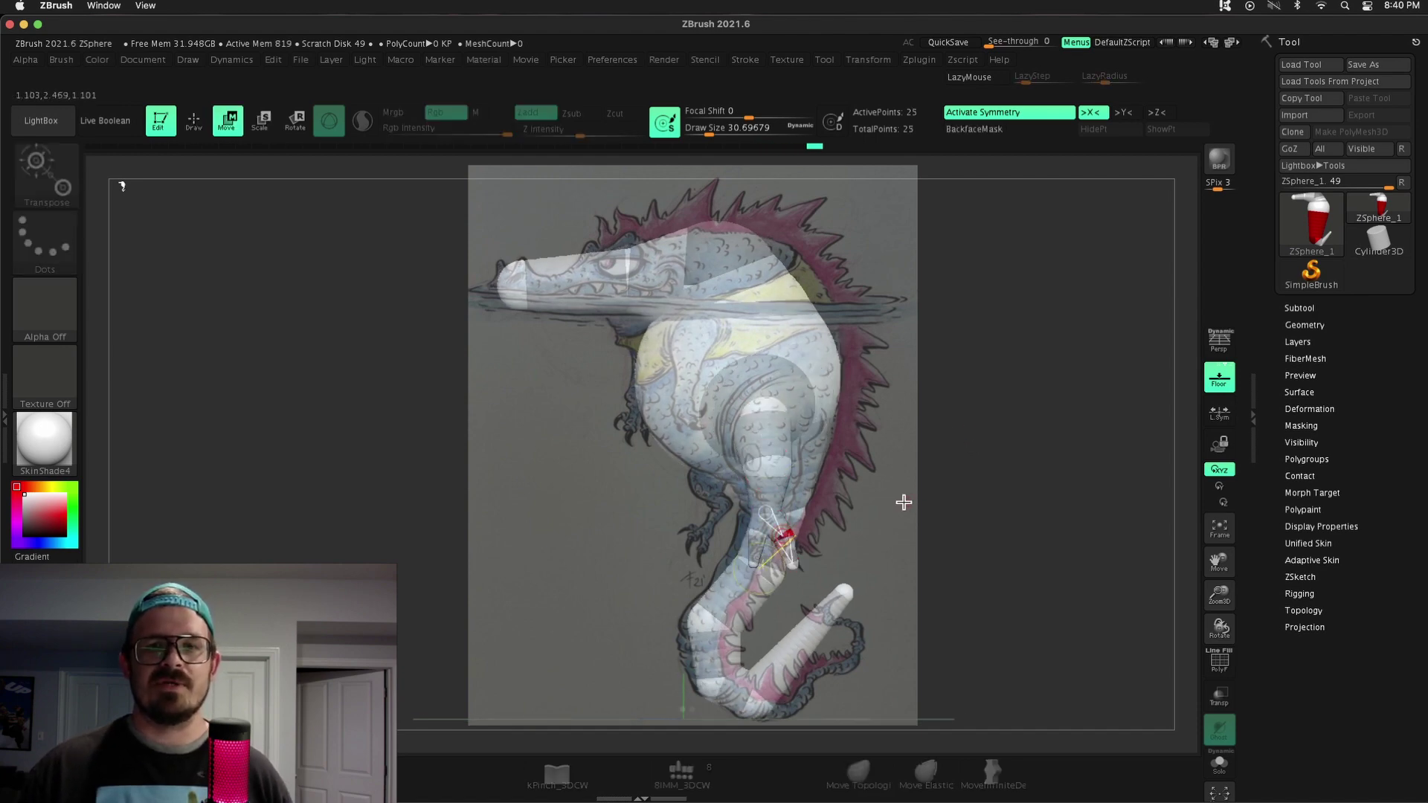
Add a chest ZSphere and pull the arm out from it
{"action": "key", "text": "q"}
{"action": "mouse_move", "coordinate": [904, 502]}
{"action": "left_mouse_down"}
{"action": "mouse_move", "coordinate": [835, 319]}
{"action": "mouse_move", "coordinate": [799, 360]}
{"action": "left_mouse_up"}
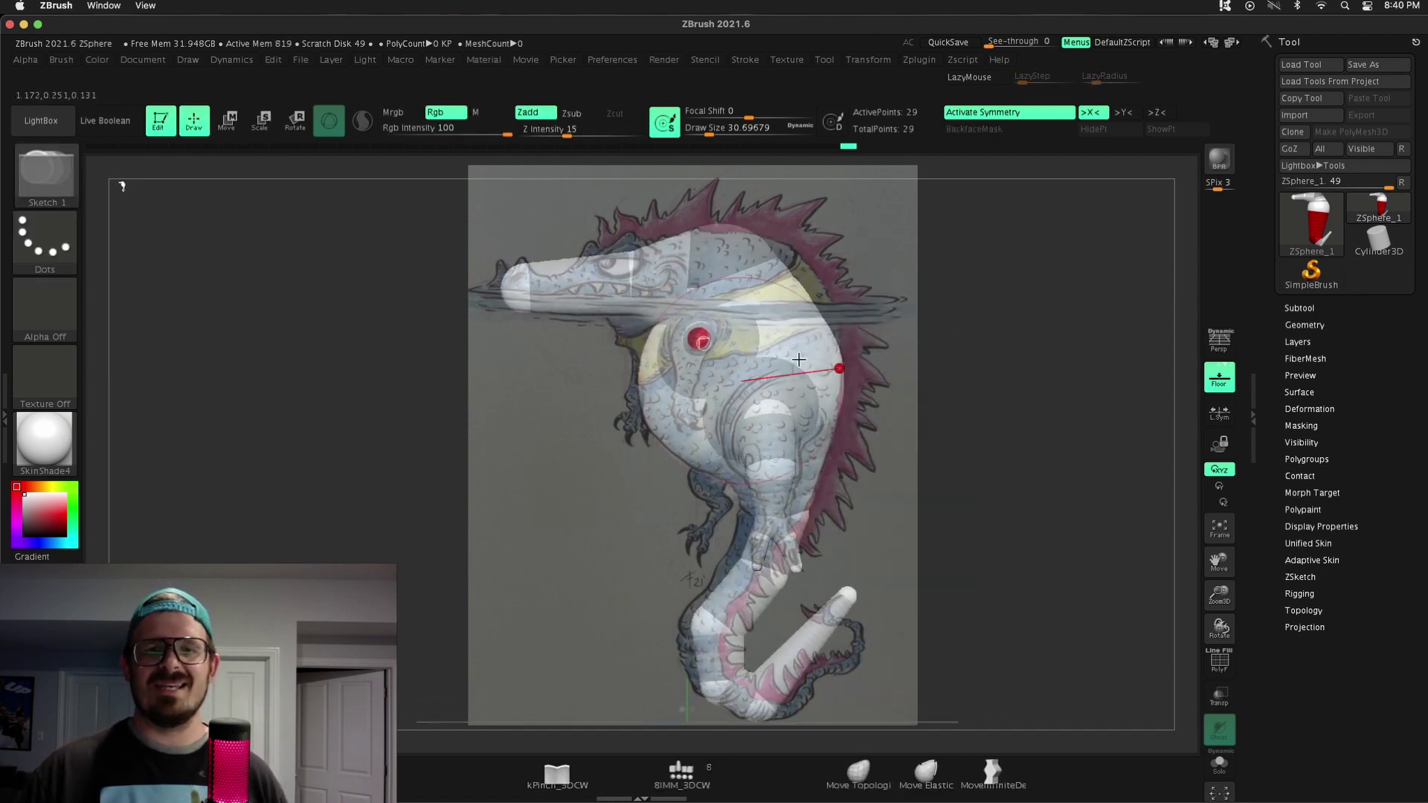
{"action": "left_click_drag", "start_coordinate": [699, 340], "coordinate": [692, 370]}
{"action": "key", "text": "w"}
Extend the tail with new ZSpheres, bending it downward to a tip
{"action": "key", "text": "q"}
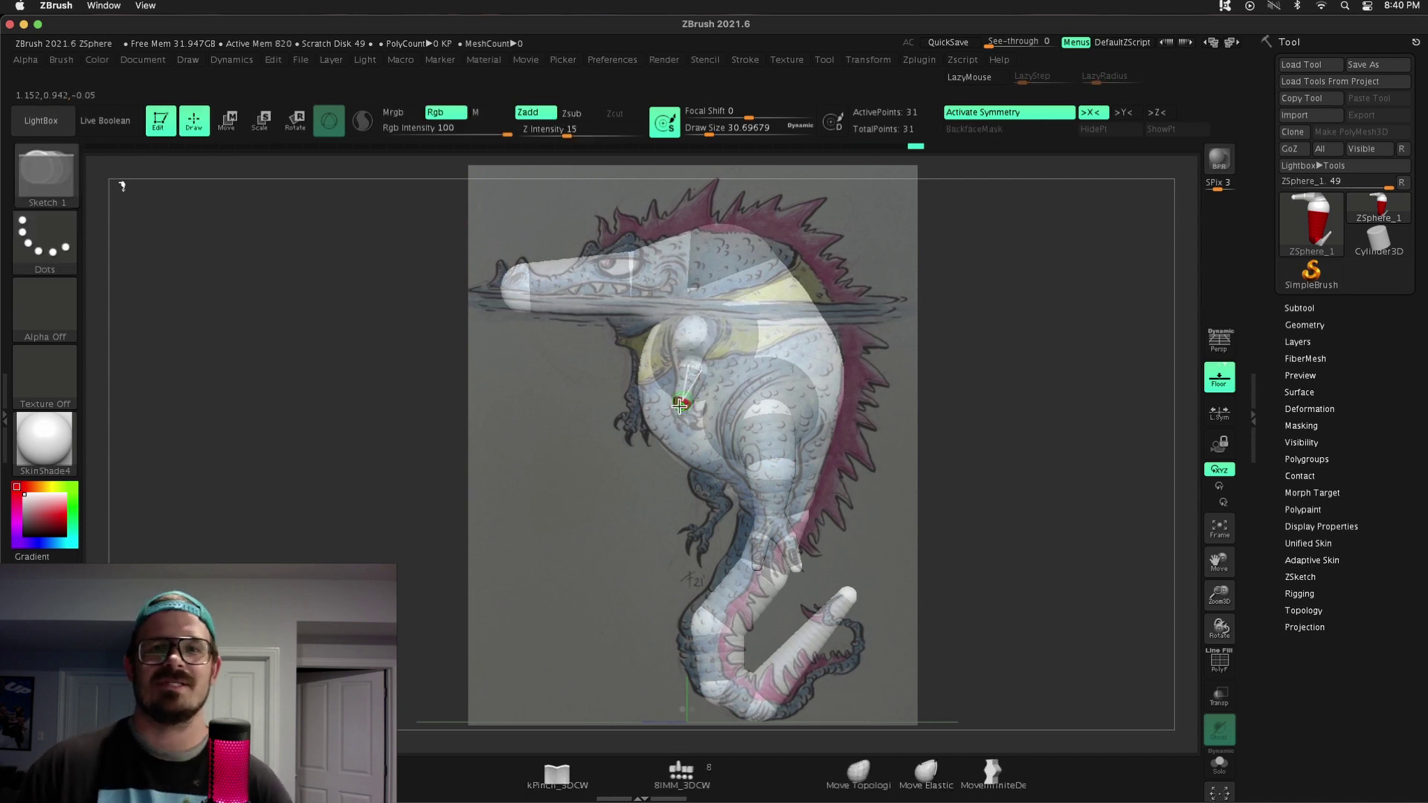
{"action": "left_click", "coordinate": [793, 648]}
{"action": "key", "text": "e"}
{"action": "left_click_drag", "start_coordinate": [793, 648], "coordinate": [747, 697]}
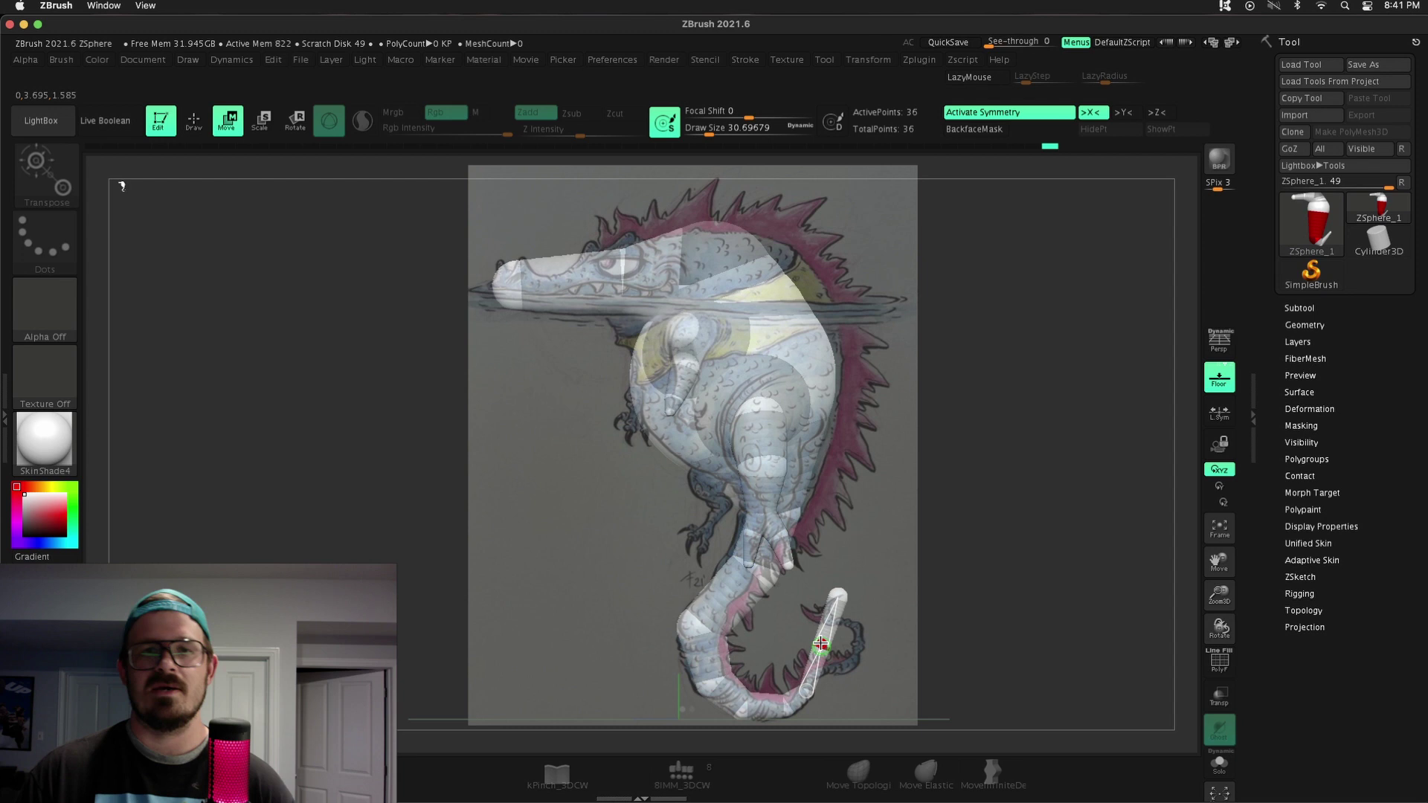
{"action": "left_click", "coordinate": [852, 627]}
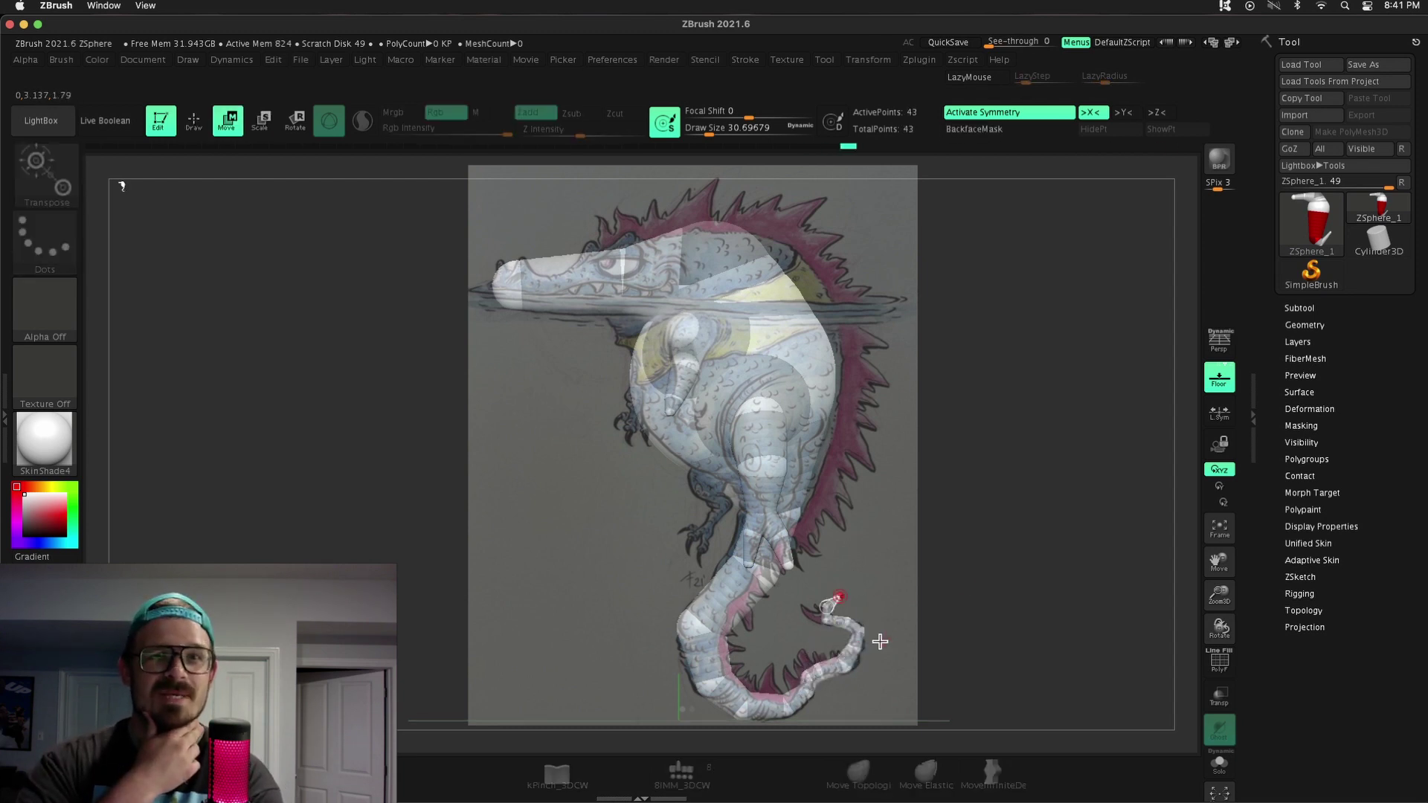
Check the armature from the front and shrink the reference image into the corner
{"action": "key", "text": "shift+z"}
{"action": "left_click_drag", "start_coordinate": [612, 488], "coordinate": [789, 416]}
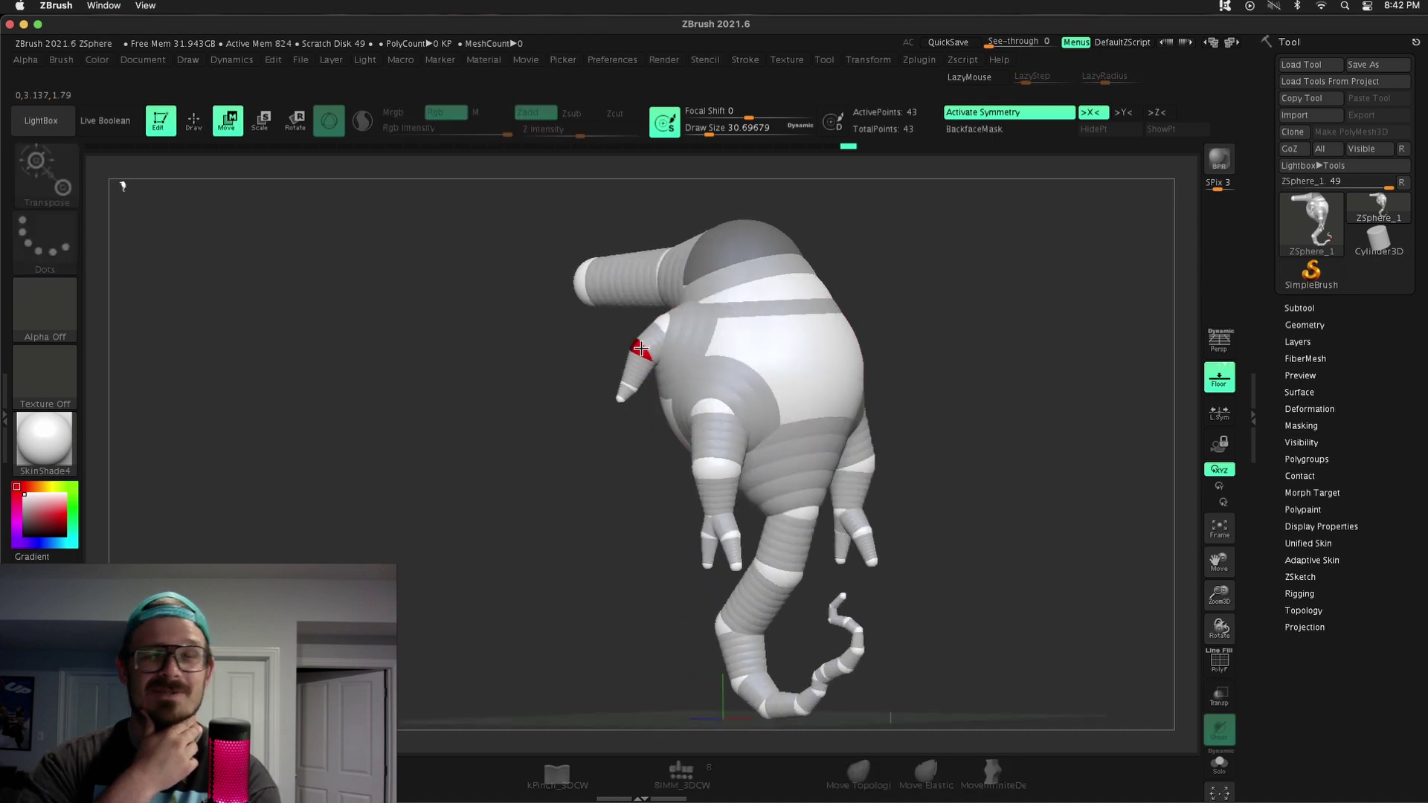
{"action": "key", "text": "shift+z"}
{"action": "key", "text": "z"}
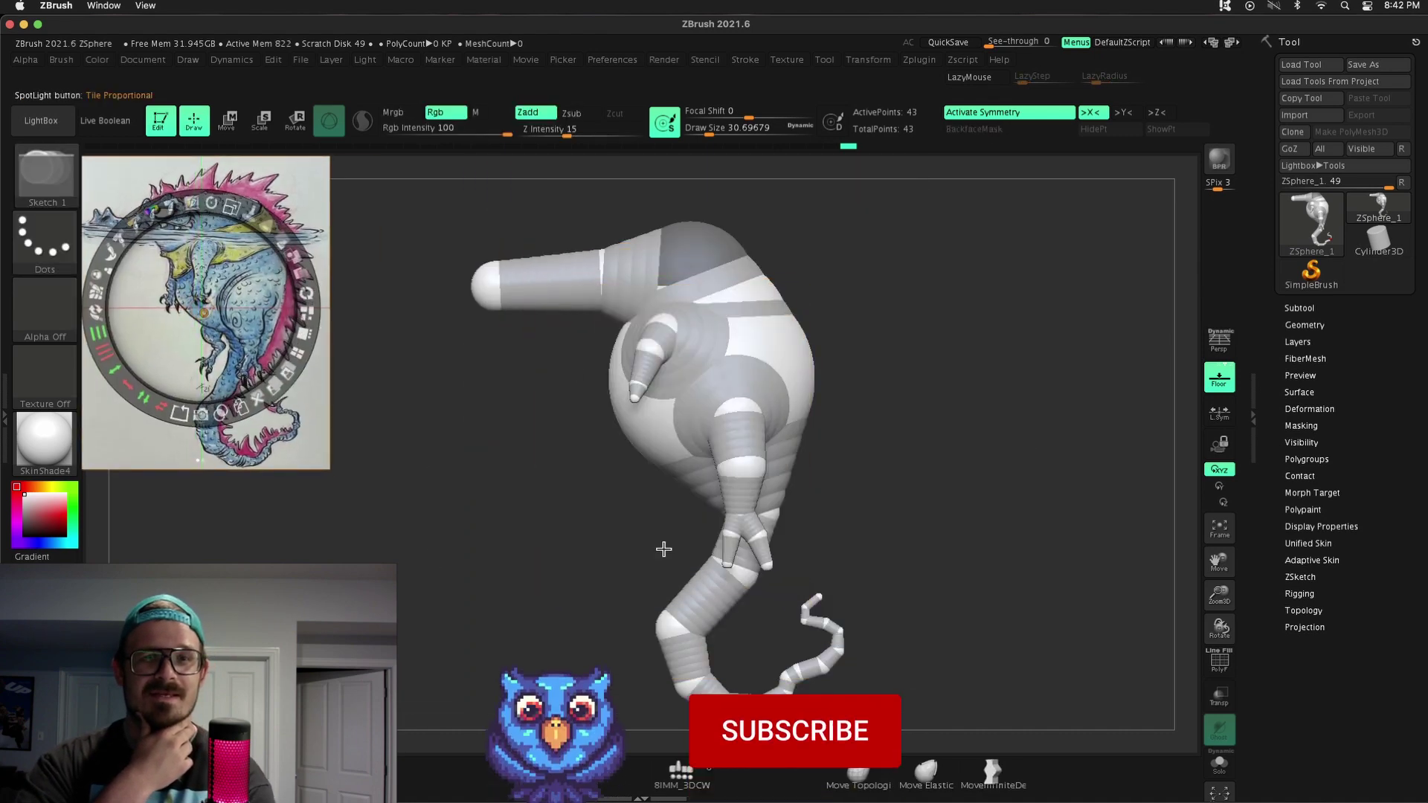
{"action": "mouse_move", "coordinate": [663, 548]}
{"action": "left_mouse_down"}
{"action": "mouse_move", "coordinate": [1074, 560]}
{"action": "mouse_move", "coordinate": [909, 478]}
{"action": "mouse_move", "coordinate": [974, 500]}
{"action": "mouse_move", "coordinate": [950, 513]}
{"action": "mouse_move", "coordinate": [744, 453]}
{"action": "mouse_move", "coordinate": [754, 439]}
{"action": "left_mouse_up"}
Zoom in on the hand from the side and add a third finger ZSphere
{"action": "key", "text": "w"}
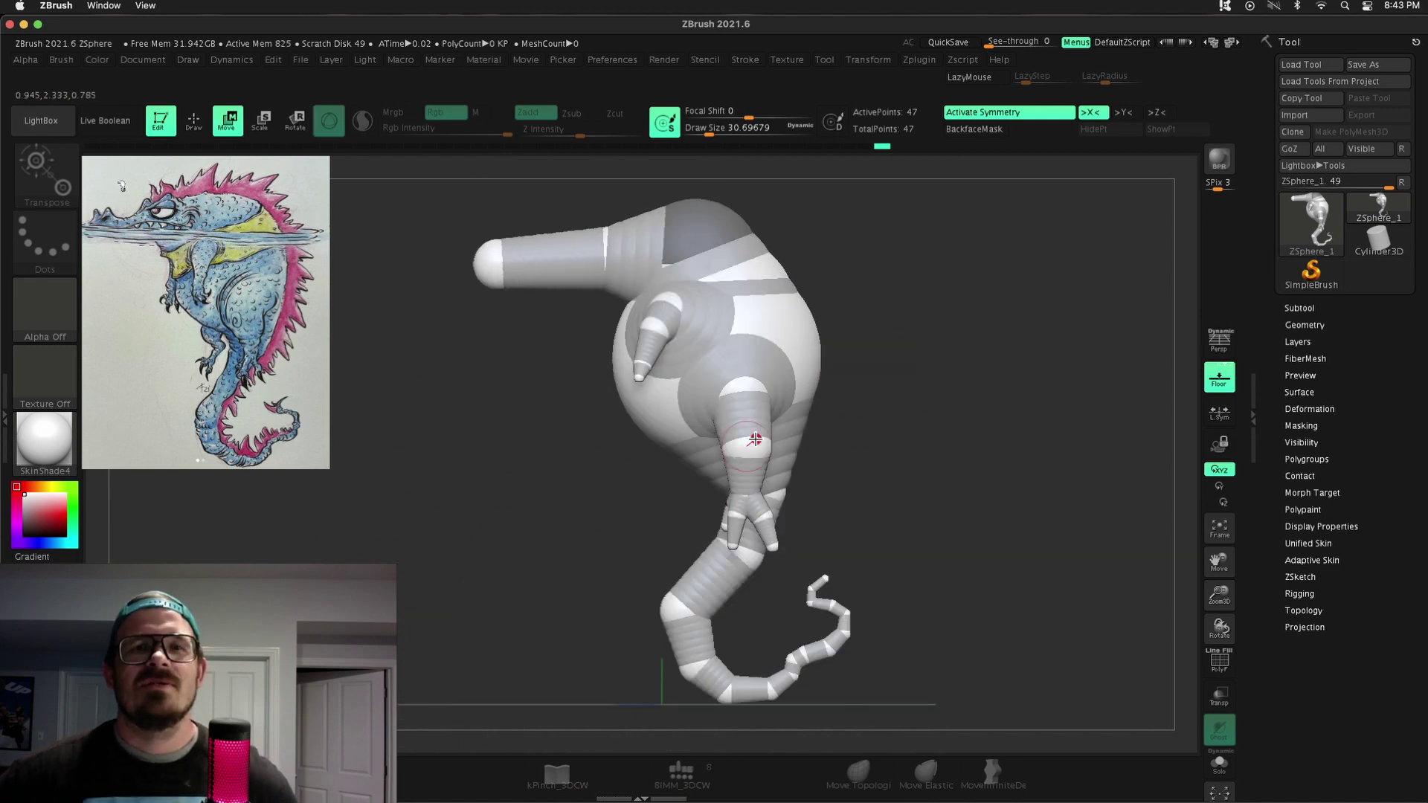
{"action": "mouse_move", "coordinate": [871, 491]}
{"action": "left_mouse_down"}
{"action": "mouse_move", "coordinate": [692, 560]}
{"action": "mouse_move", "coordinate": [877, 469]}
{"action": "left_mouse_up"}
{"action": "left_click_drag", "start_coordinate": [1220, 595], "coordinate": [658, 438]}
{"action": "key", "text": "q"}
{"action": "key", "text": "w"}
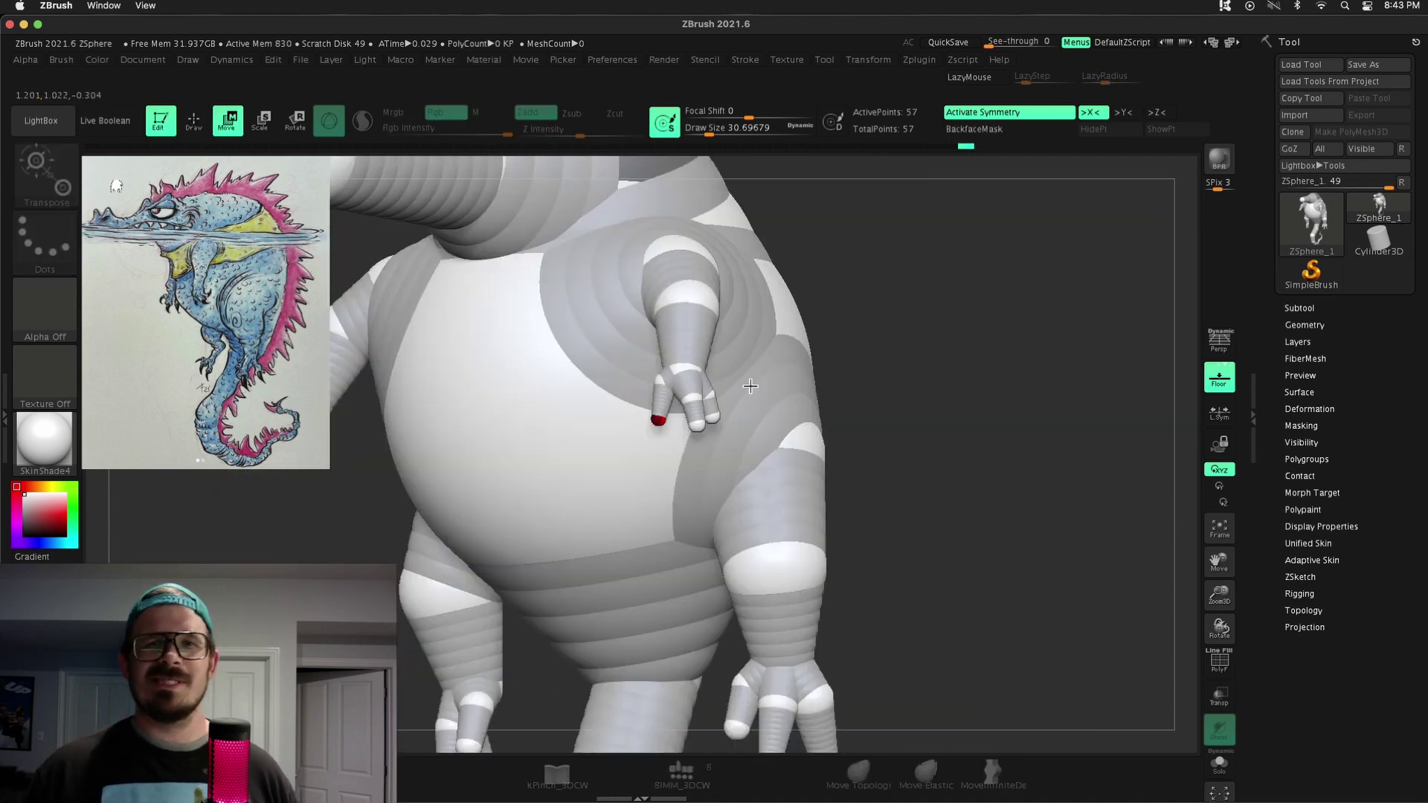
{"action": "left_click_drag", "start_coordinate": [665, 383], "coordinate": [647, 414]}
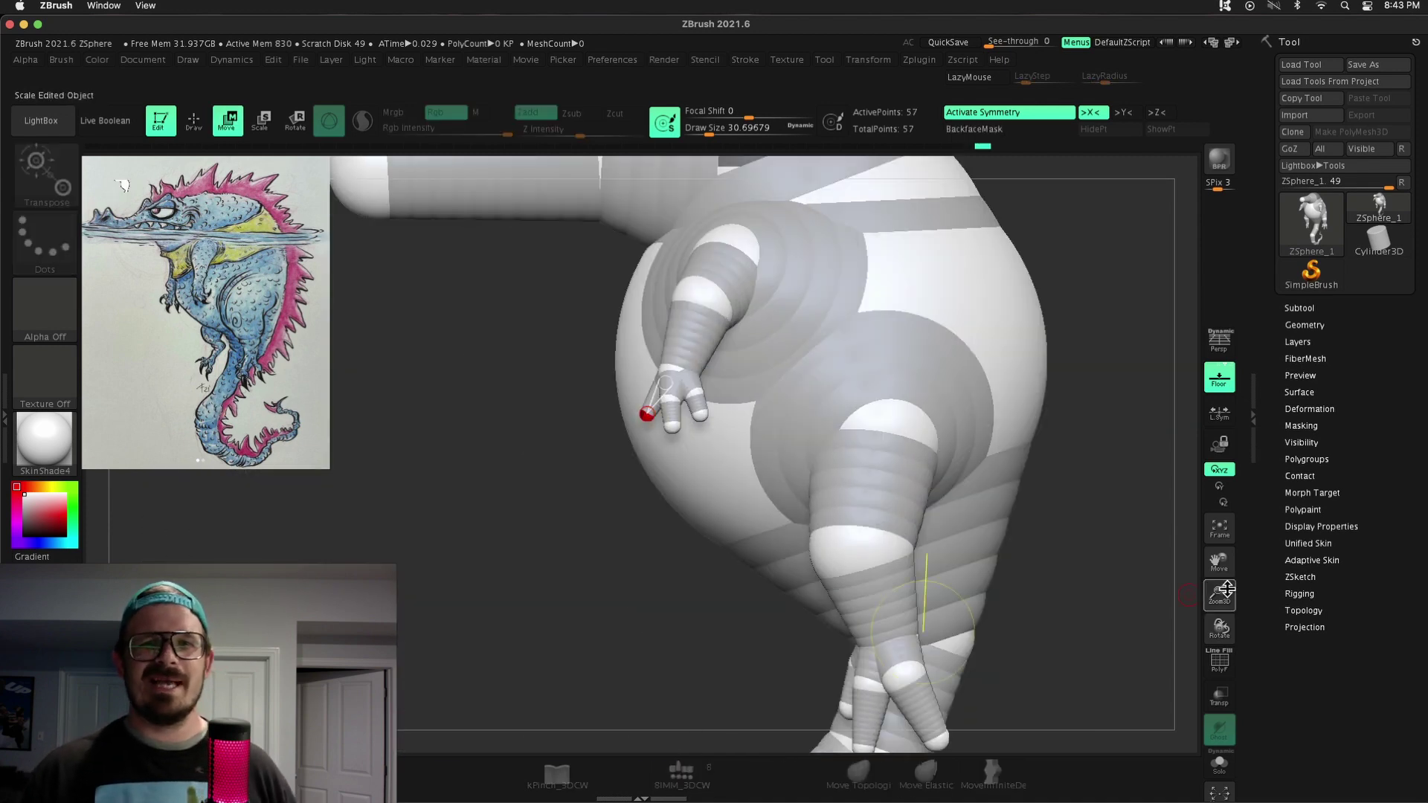
Zoom out to the whole armature and add another ZSphere at the tail
{"action": "mouse_move", "coordinate": [1221, 584]}
{"action": "left_mouse_down"}
{"action": "mouse_move", "coordinate": [1221, 599]}
{"action": "mouse_move", "coordinate": [1219, 573]}
{"action": "left_mouse_up"}
{"action": "key", "text": "q"}
{"action": "left_click", "coordinate": [708, 676]}
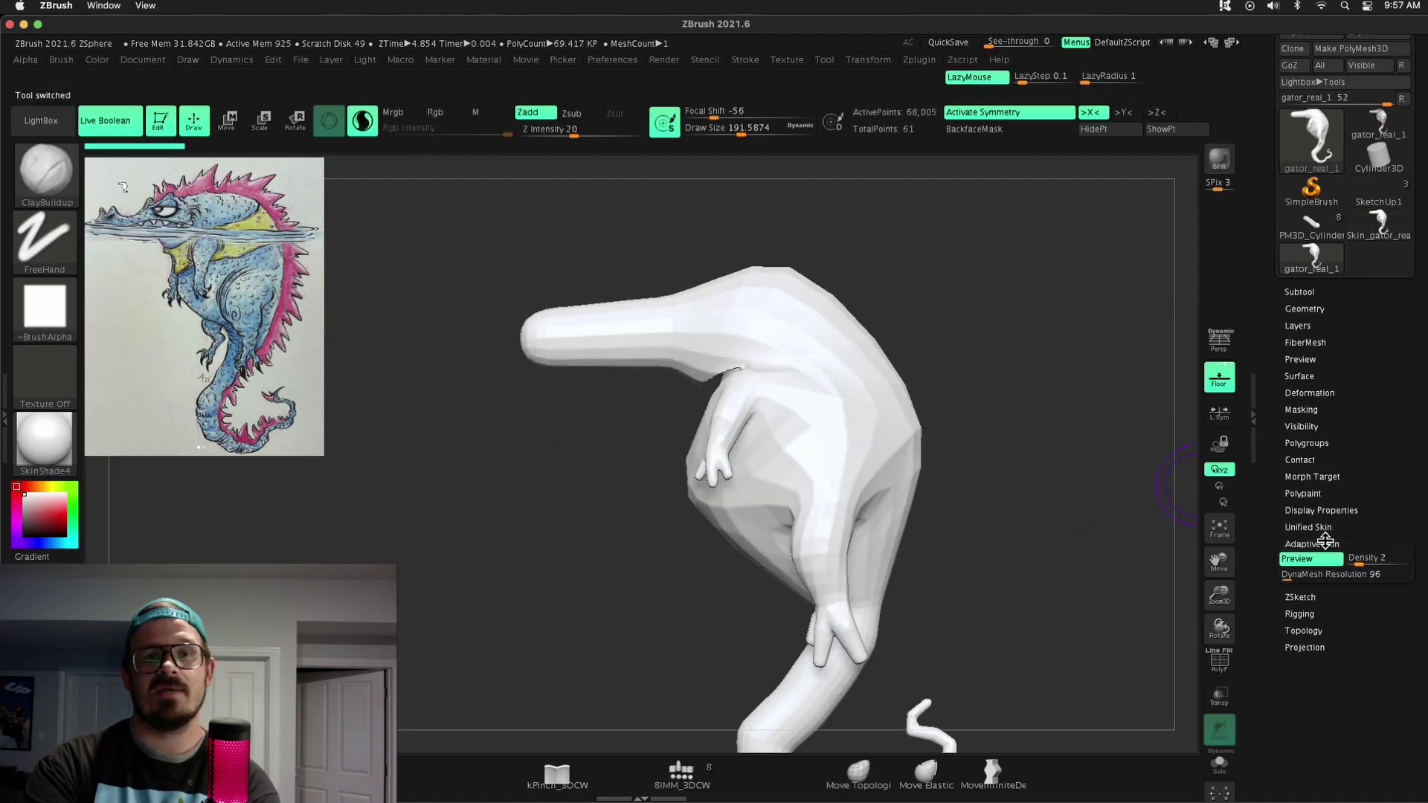
Make the adaptive skin from the armature, inspect it from around the tail, and clear the mask
{"action": "left_click", "coordinate": [1220, 662]}
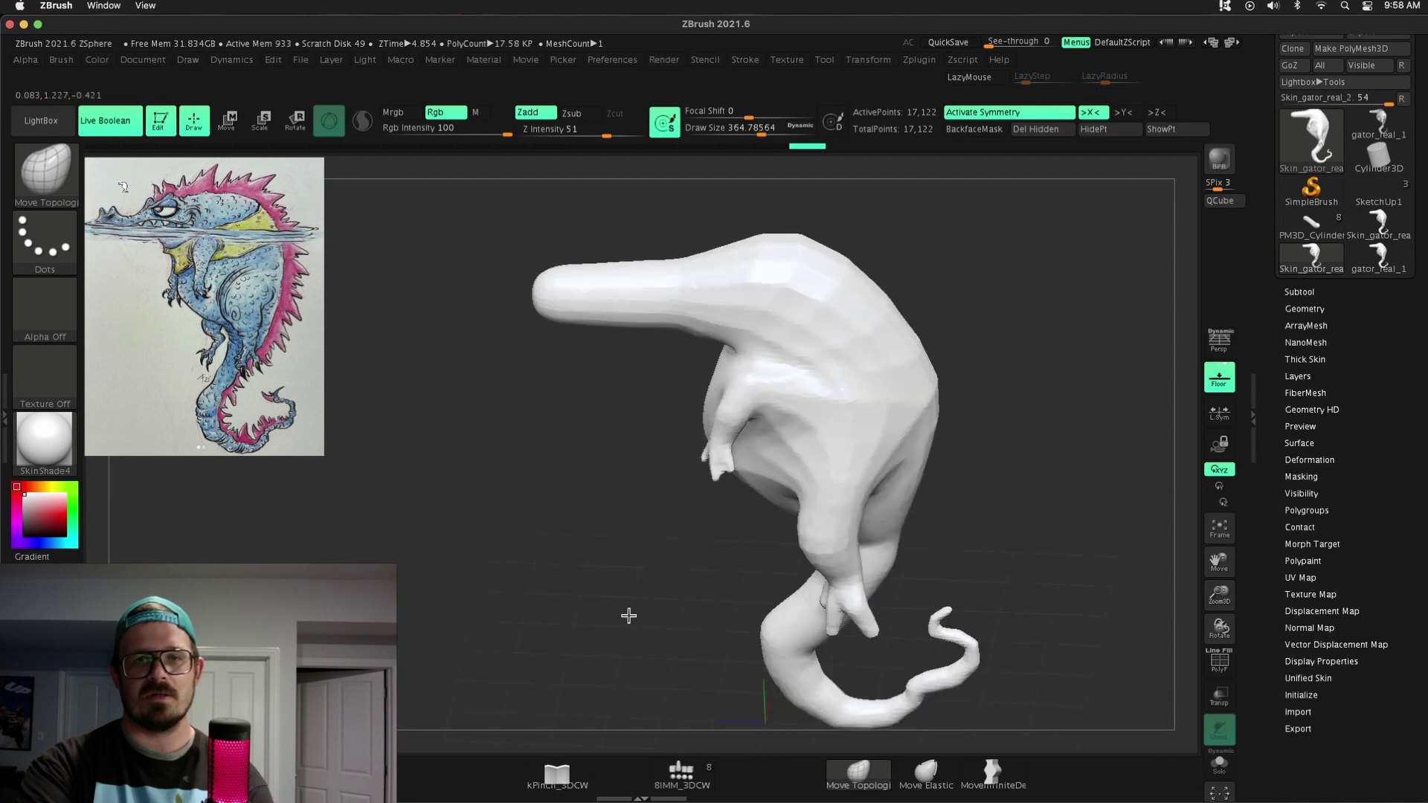
{"action": "mouse_move", "coordinate": [628, 616]}
{"action": "left_mouse_down"}
{"action": "mouse_move", "coordinate": [717, 535]}
{"action": "mouse_move", "coordinate": [857, 529]}
{"action": "mouse_move", "coordinate": [723, 376]}
{"action": "mouse_move", "coordinate": [975, 371]}
{"action": "left_mouse_up"}
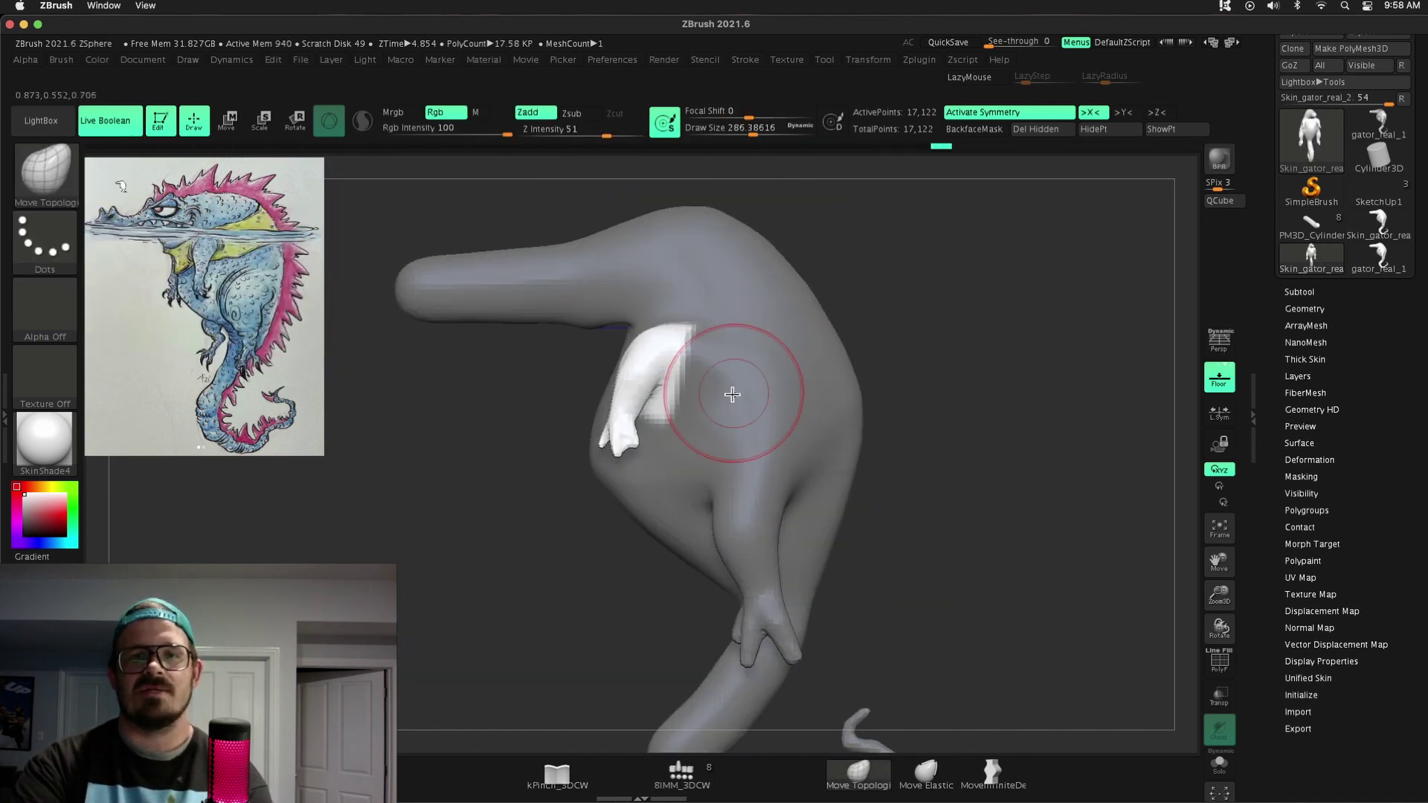
{"action": "key", "text": "w"}
{"action": "mouse_move", "coordinate": [931, 361]}
{"action": "left_mouse_down"}
{"action": "mouse_move", "coordinate": [804, 383]}
{"action": "mouse_move", "coordinate": [895, 441]}
{"action": "left_mouse_up"}
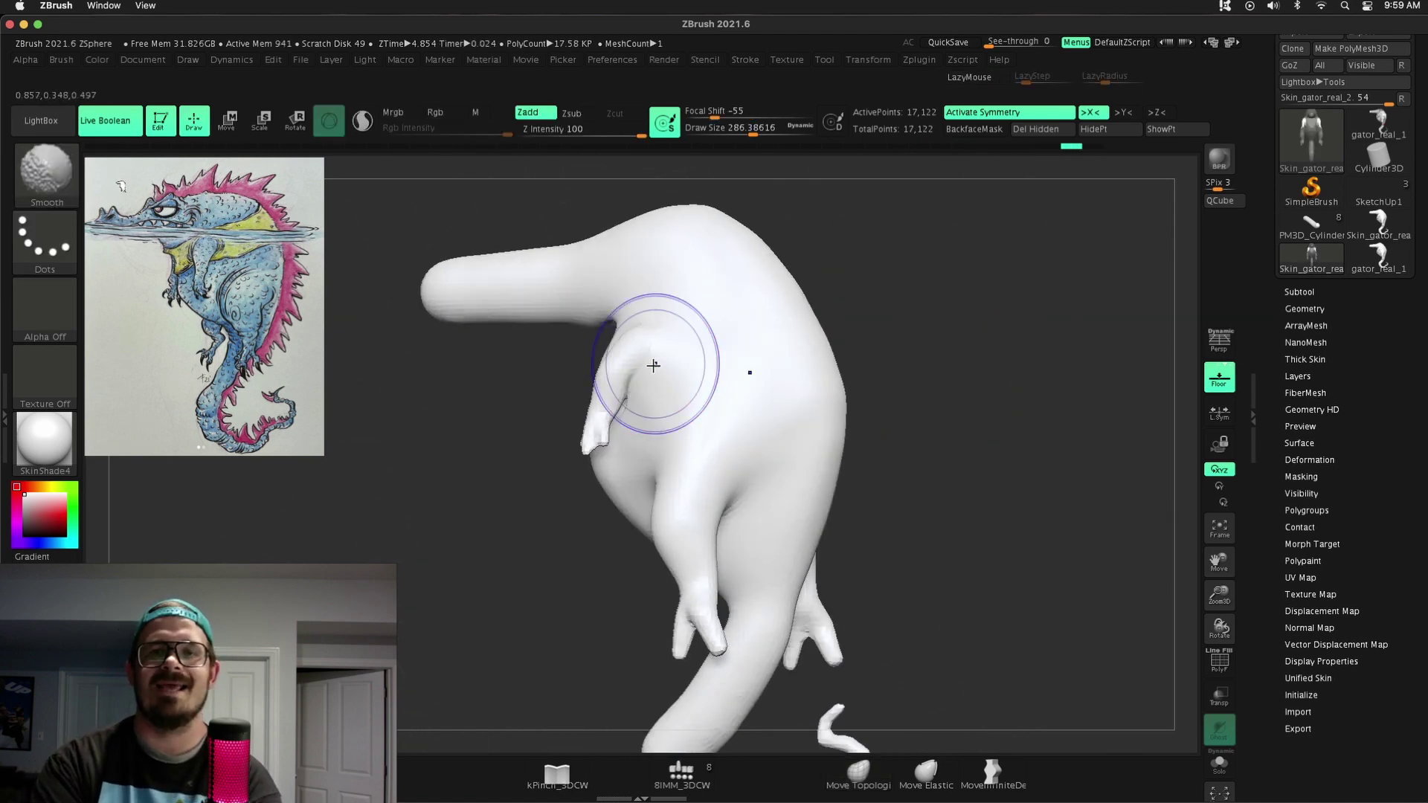
{"action": "mouse_move", "coordinate": [746, 376]}
{"action": "left_mouse_down"}
{"action": "mouse_move", "coordinate": [962, 421]}
{"action": "mouse_move", "coordinate": [645, 409]}
{"action": "left_mouse_up"}
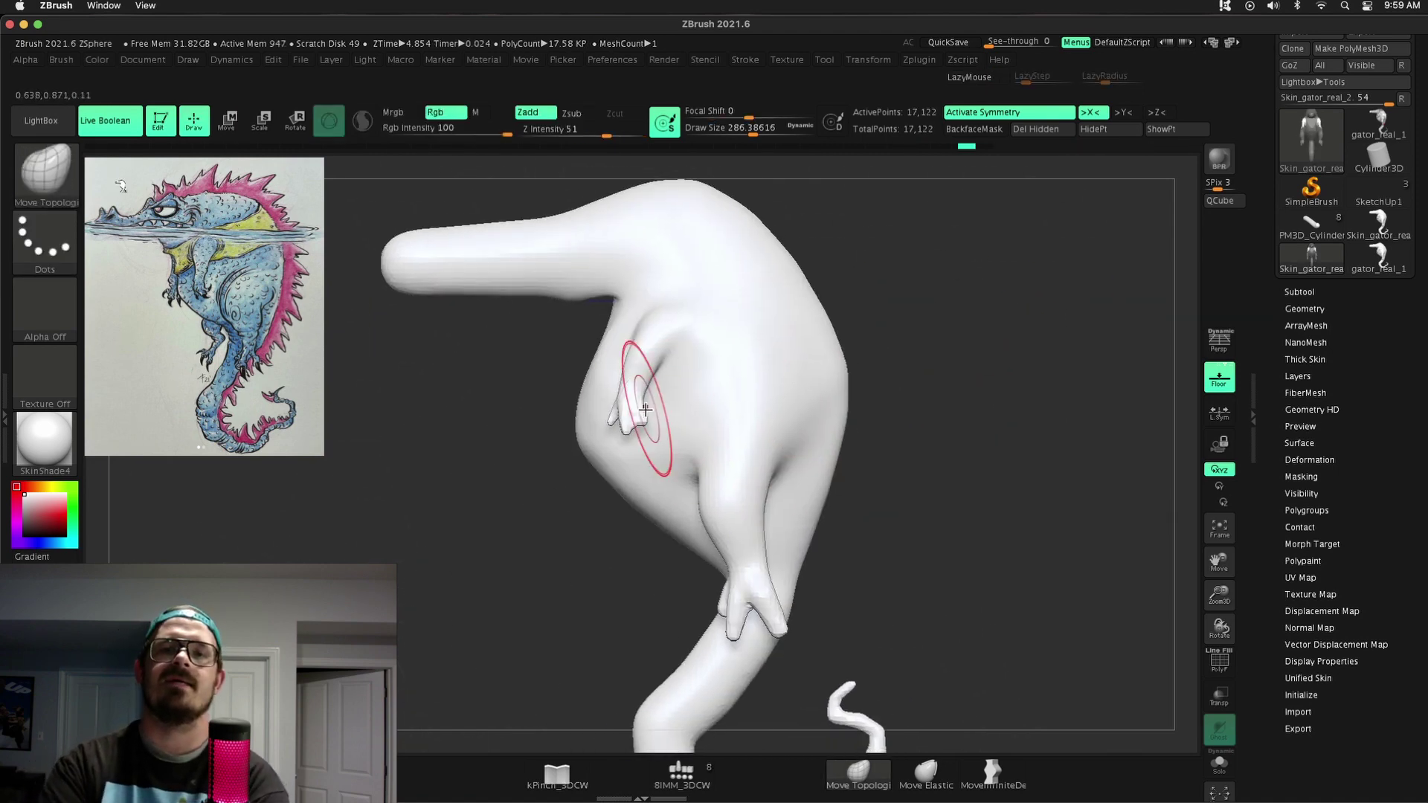
{"action": "scroll", "coordinate": [644, 409], "scroll_direction": "up", "scroll_amount": 3}
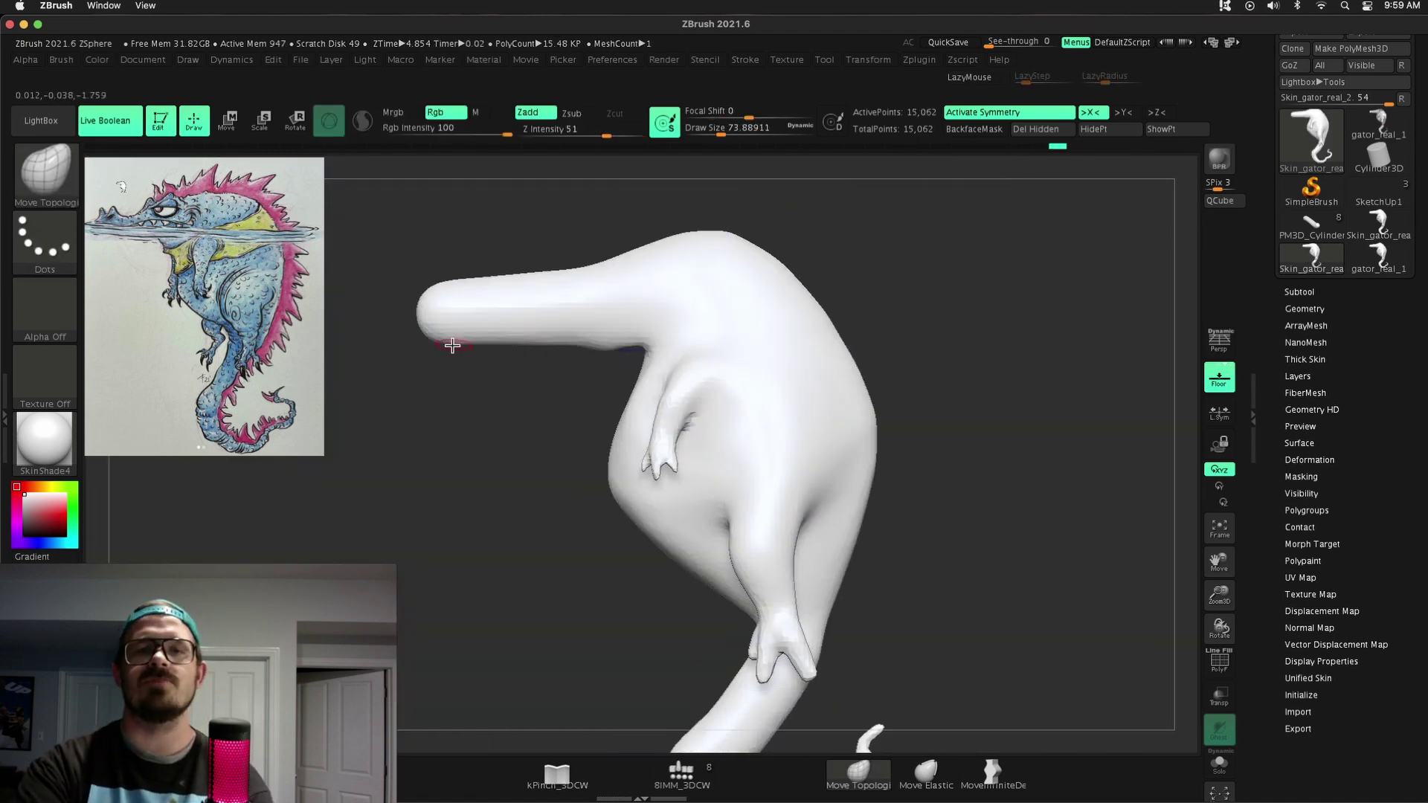
{"action": "key", "text": "ctrl"}
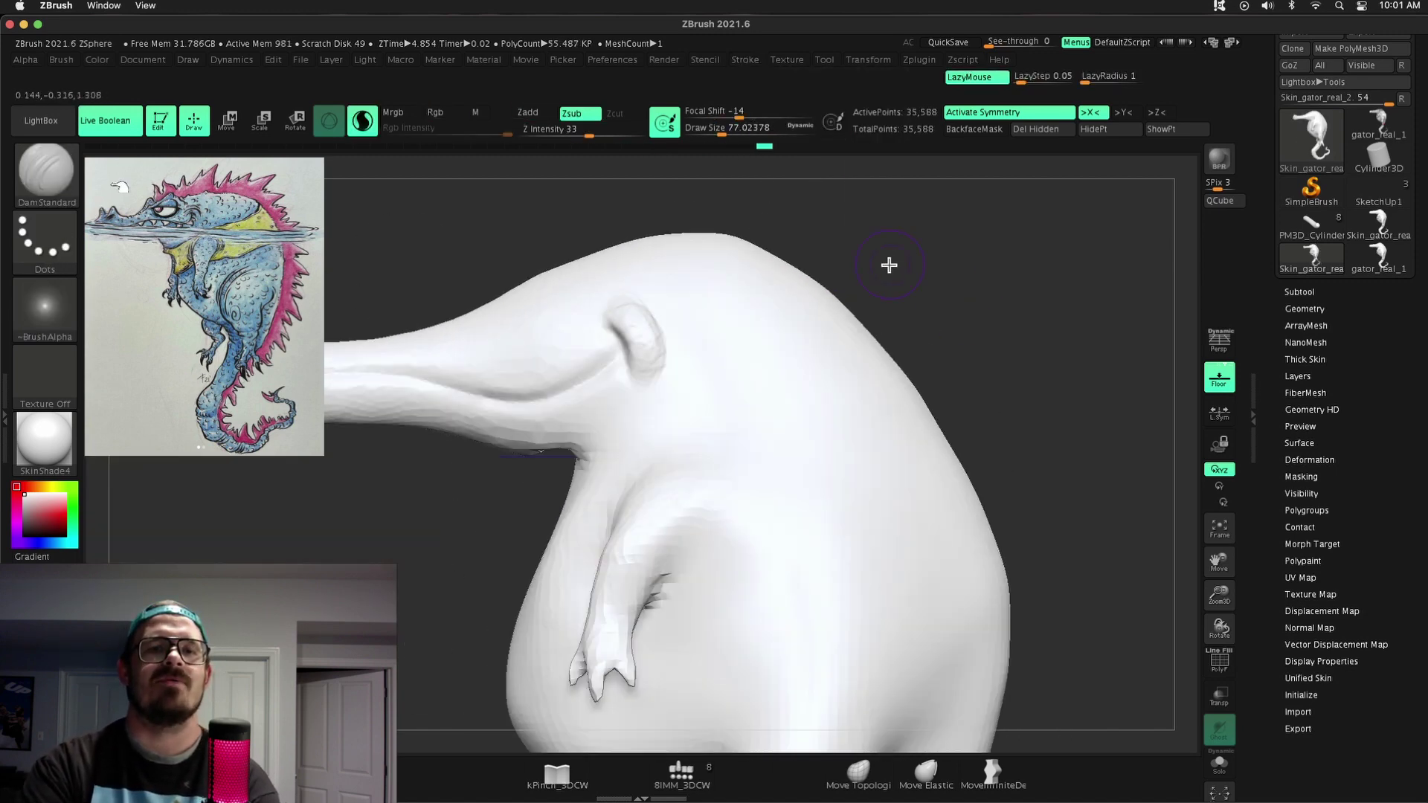
Adjust the brush Draw Size while sculpting the eye bump and mouth line
{"action": "key", "text": "s"}
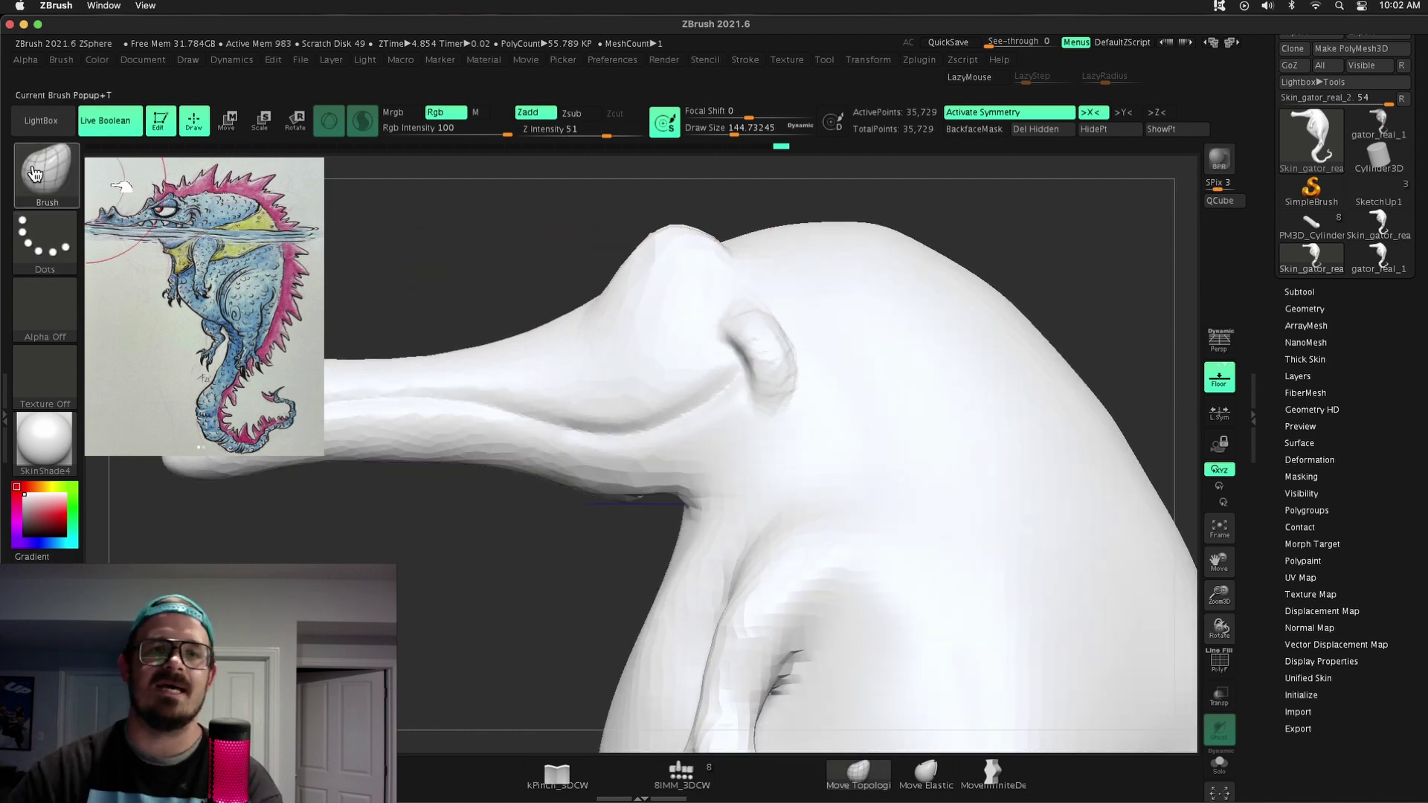
Pick the ClayBuildup brush and resize it for the eye area
{"action": "key", "text": "b"}
{"action": "key", "text": "c"}
{"action": "key", "text": "b"}
{"action": "key", "text": "s"}
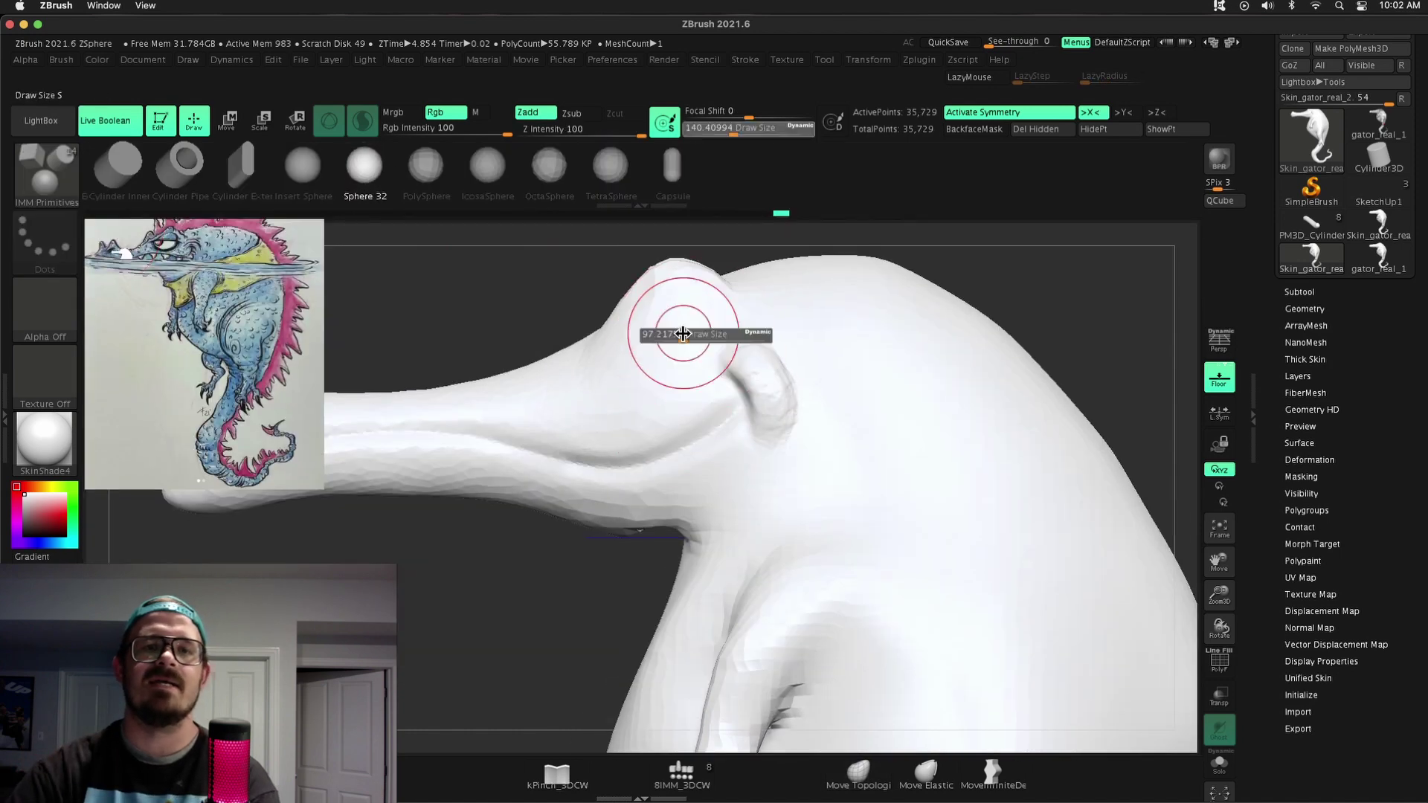
{"action": "key", "text": "b"}
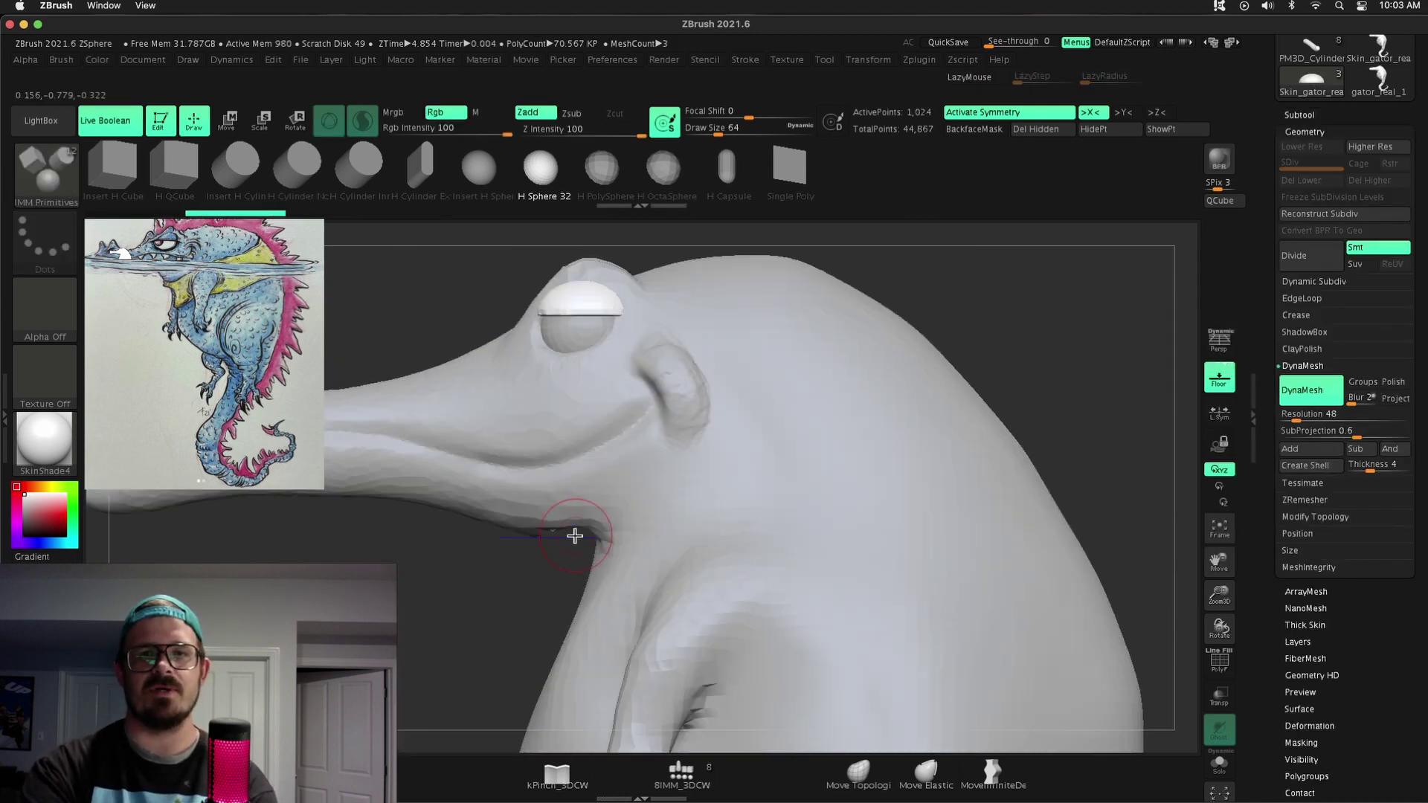
Select the eyeball subtool in the Subtool list and orbit to a three-quarter view
{"action": "left_click", "coordinate": [573, 532], "text": "alt"}
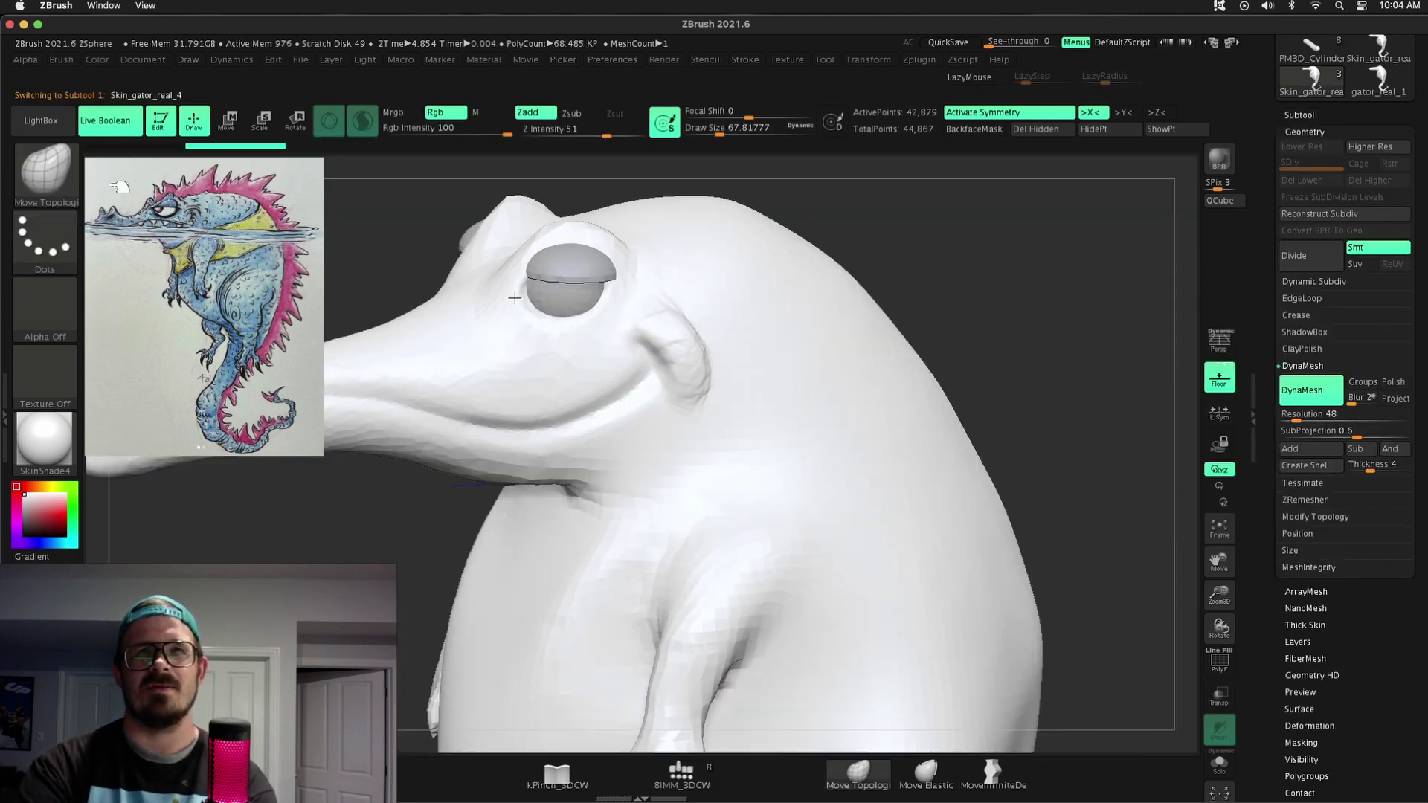
{"action": "left_click", "coordinate": [1305, 115]}
{"action": "left_click", "coordinate": [551, 264], "text": "alt"}
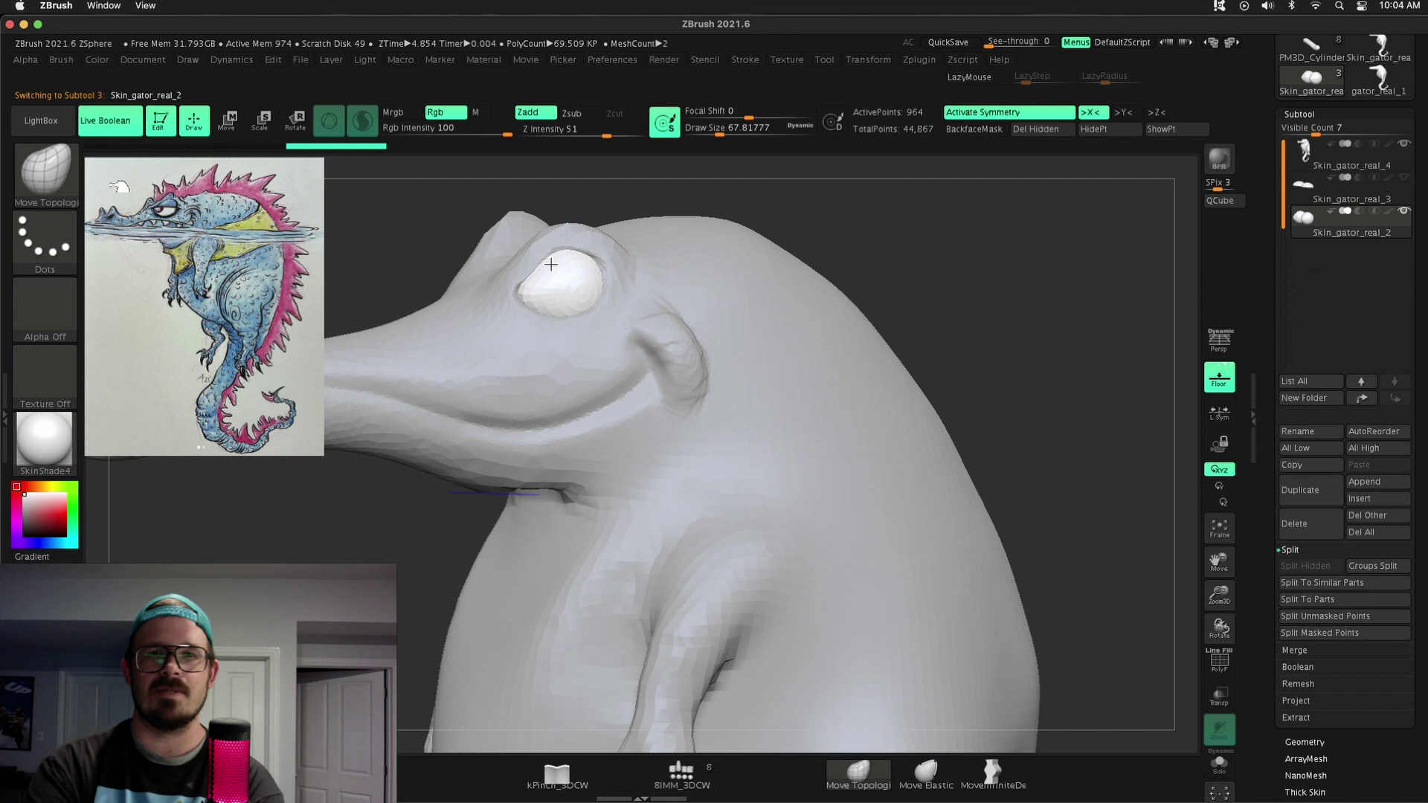
{"action": "left_click_drag", "start_coordinate": [778, 232], "coordinate": [528, 294]}
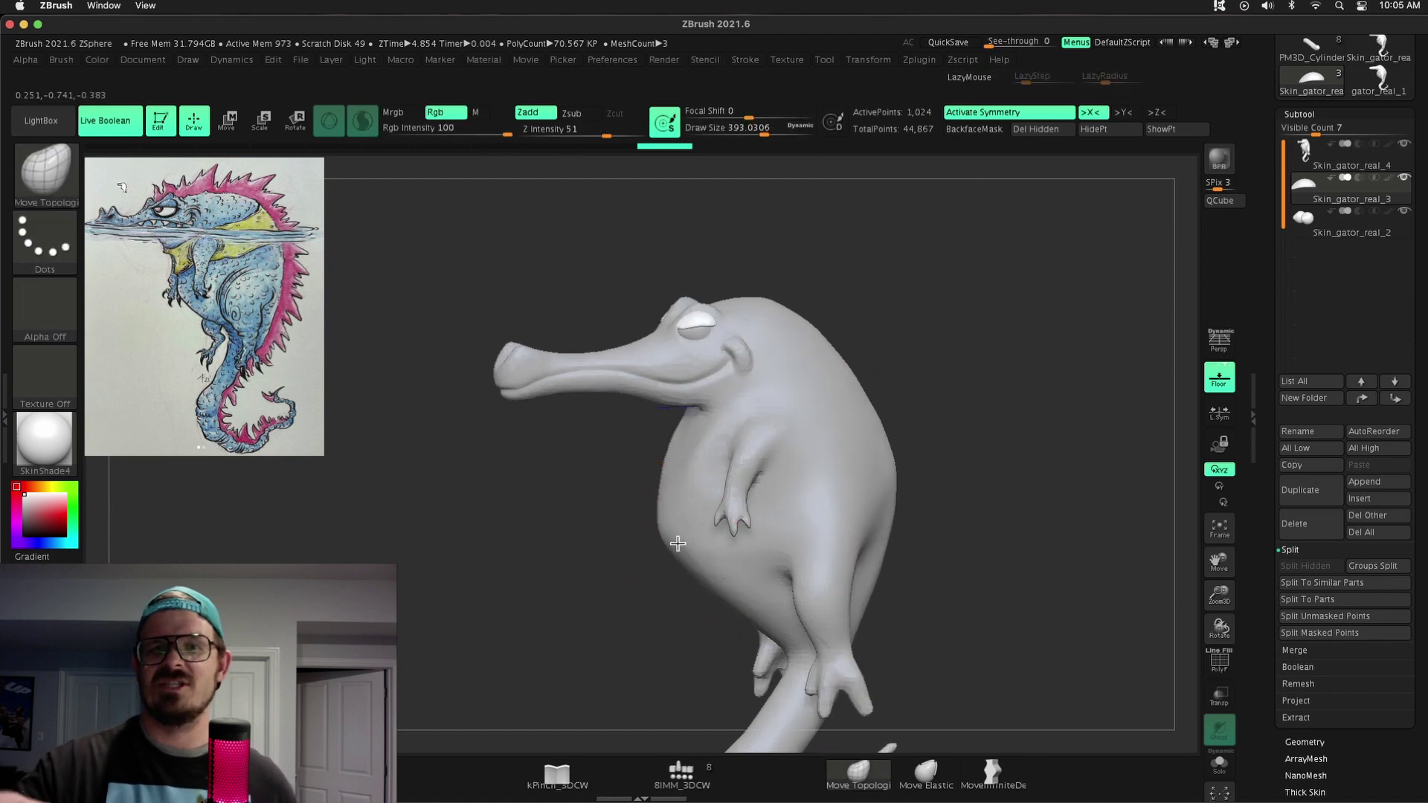
Select the main body subtool and build up clay on the gator's leg
{"action": "left_click", "coordinate": [687, 594], "text": "alt"}
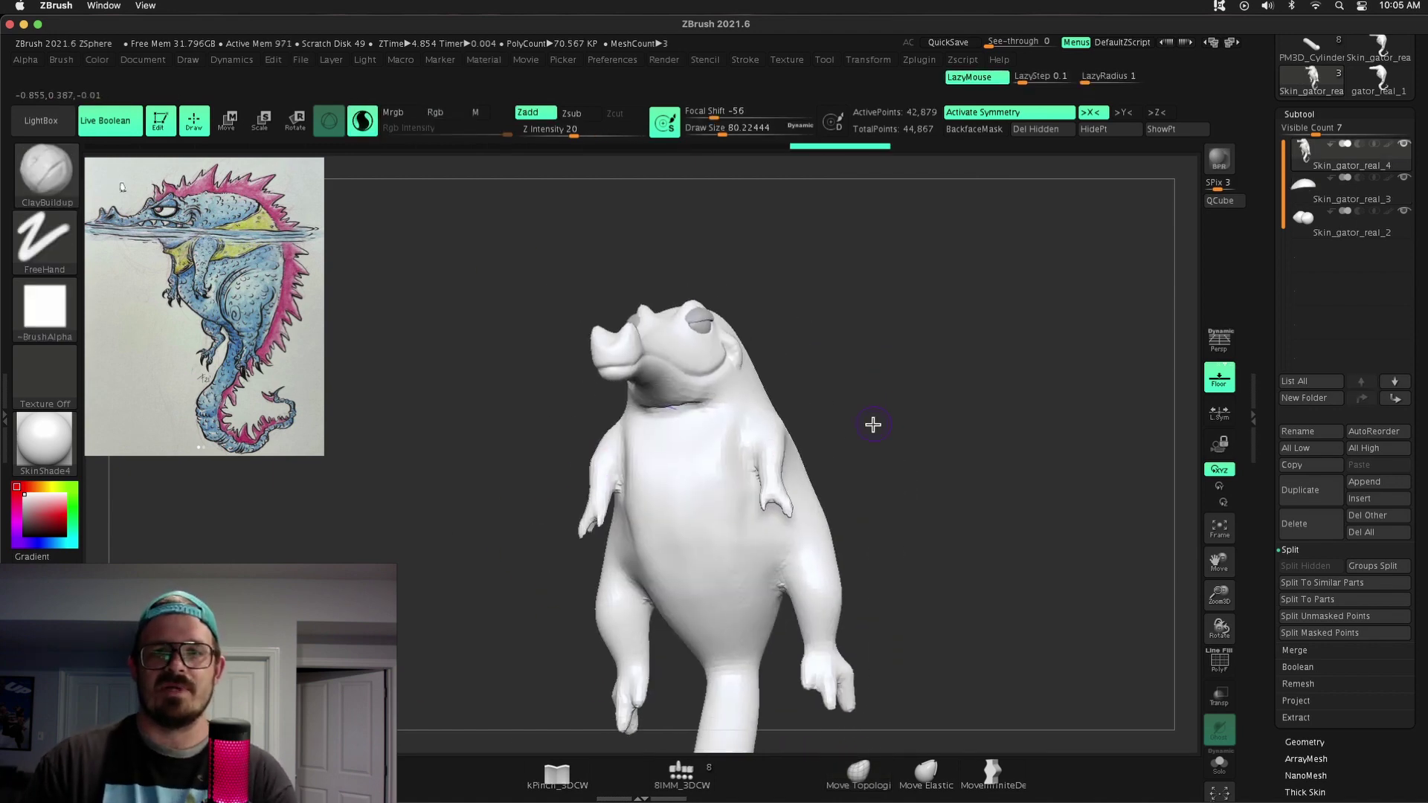
{"action": "scroll", "coordinate": [774, 437], "scroll_direction": "up", "scroll_amount": 6}
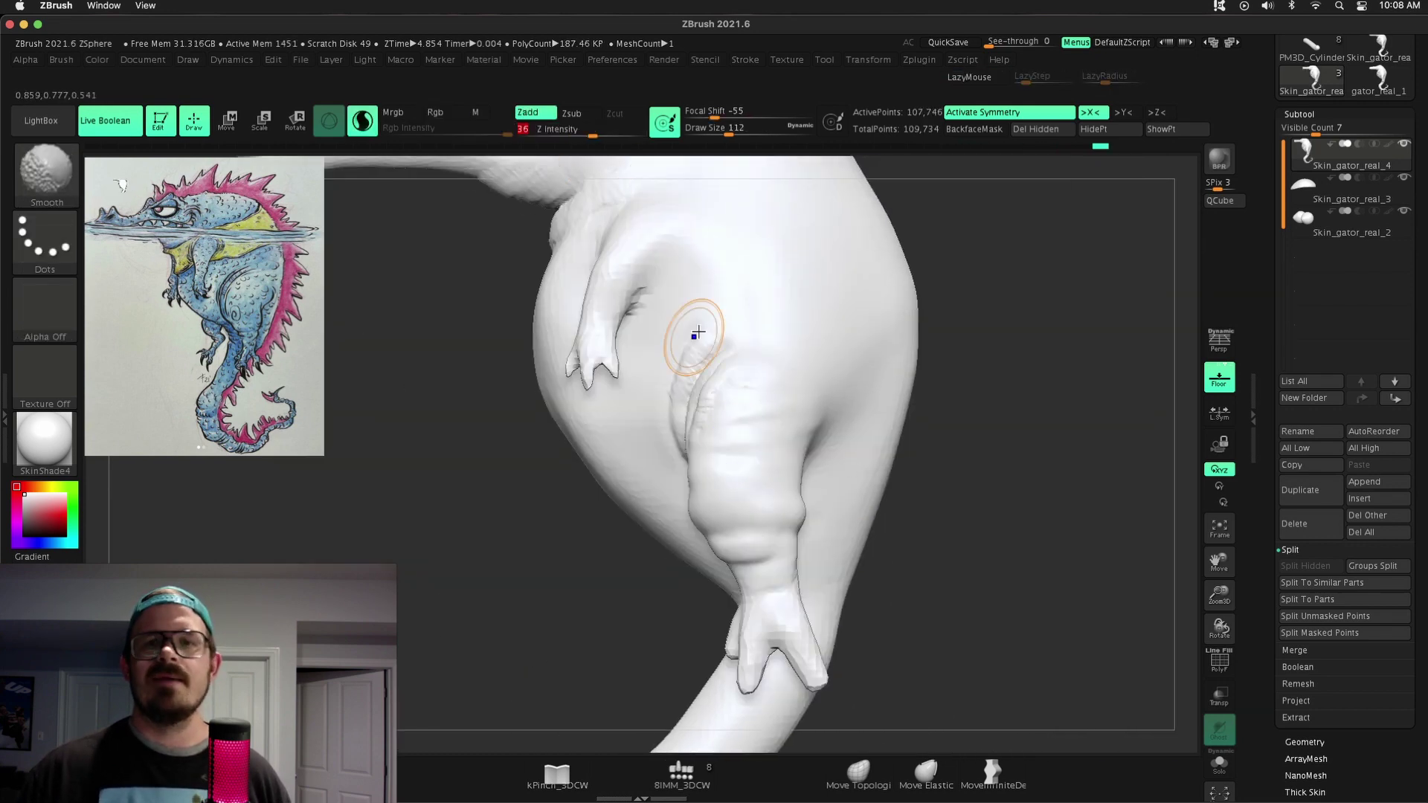
{"action": "left_click_drag", "start_coordinate": [697, 333], "coordinate": [706, 342]}
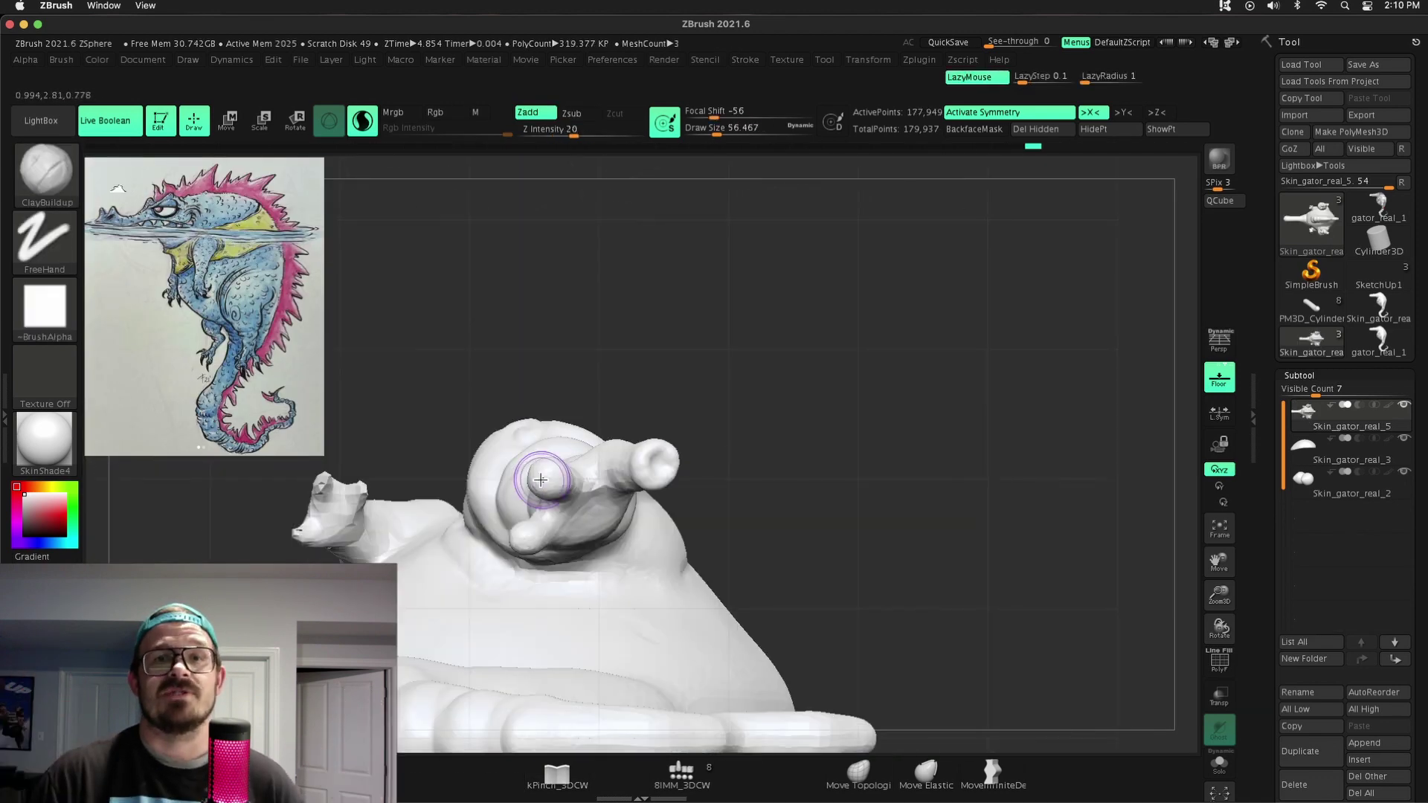
Append a PM3D sphere subtool and customize it into a capsule with wireframe hidden
{"action": "key", "text": "b"}
{"action": "key", "text": "i"}
{"action": "key", "text": "n"}
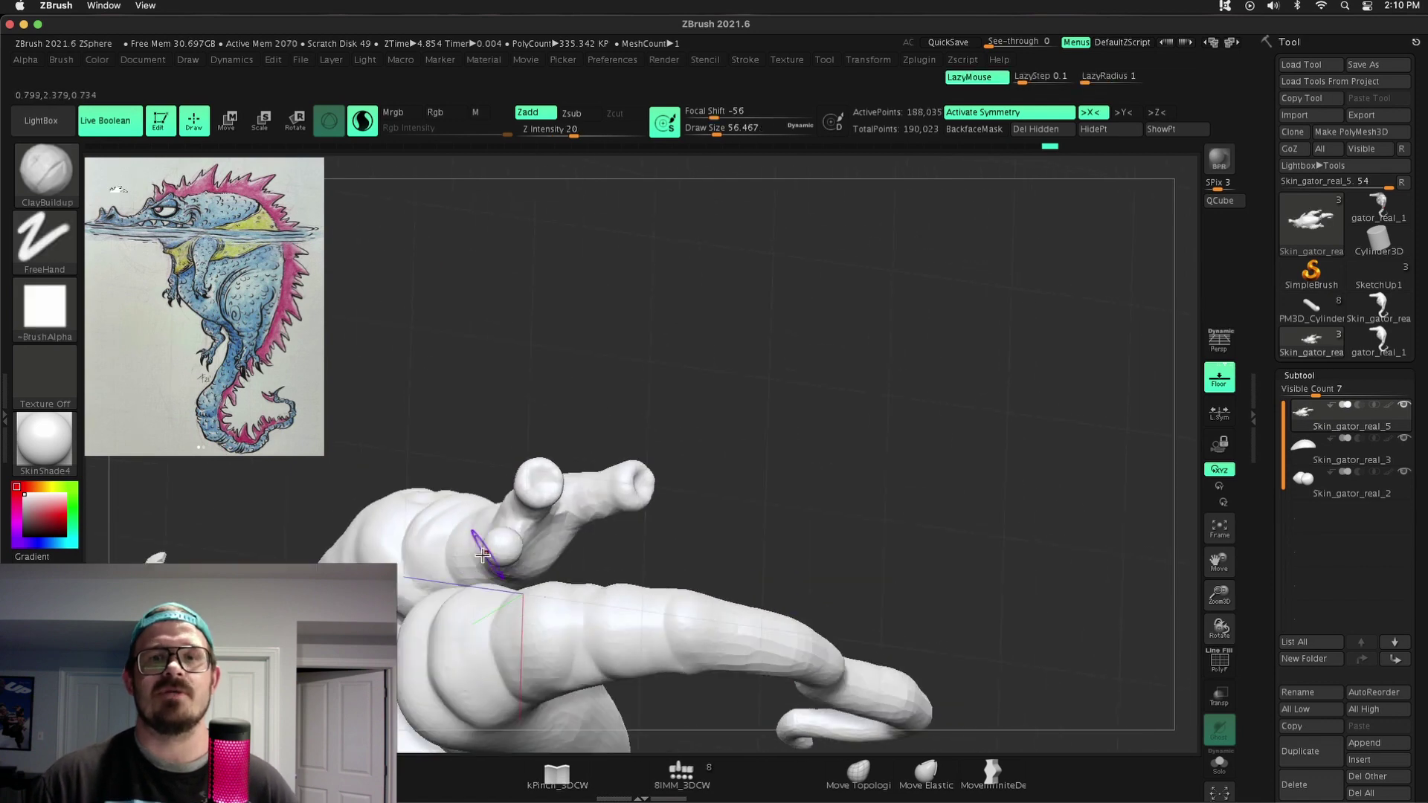
{"action": "key", "text": "b"}
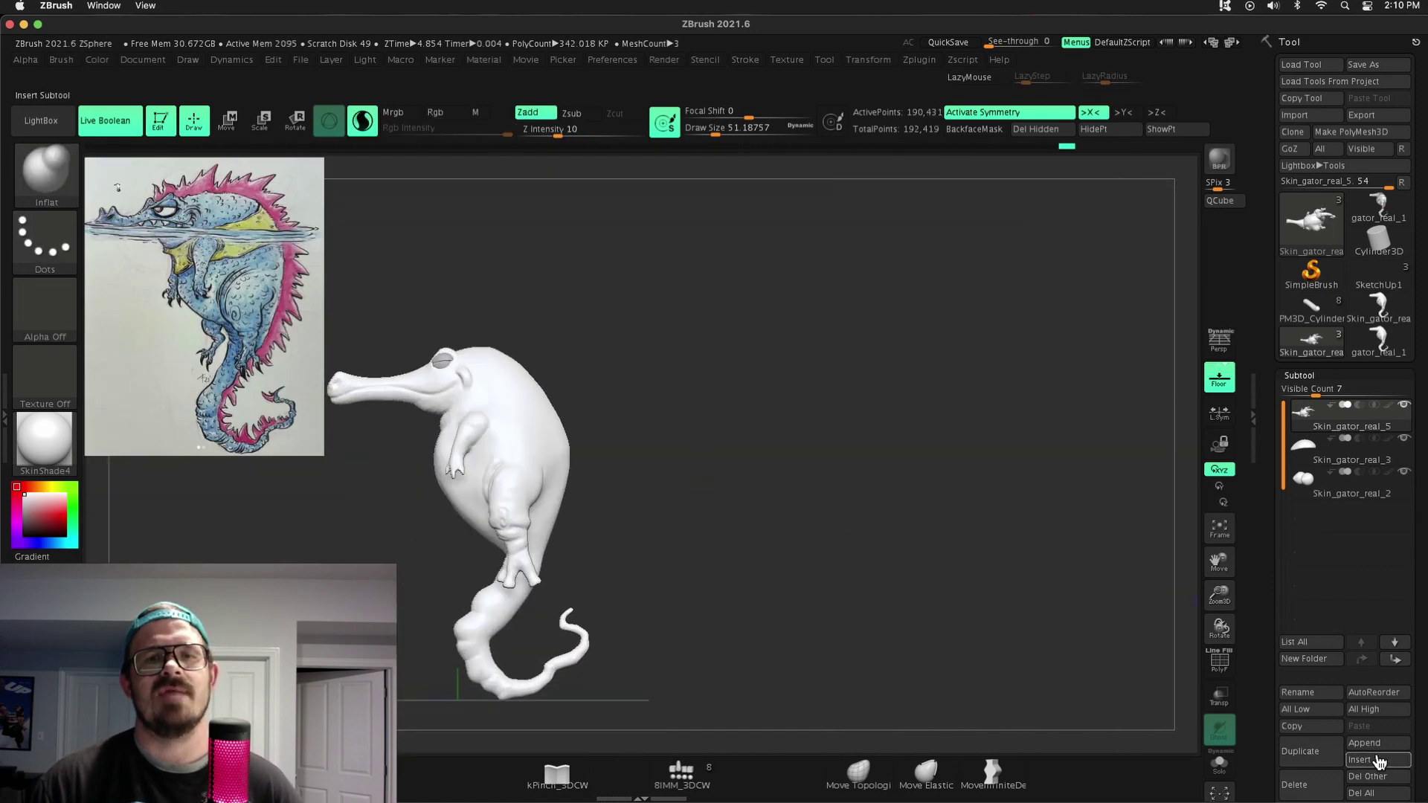
{"action": "left_click", "coordinate": [1379, 762]}
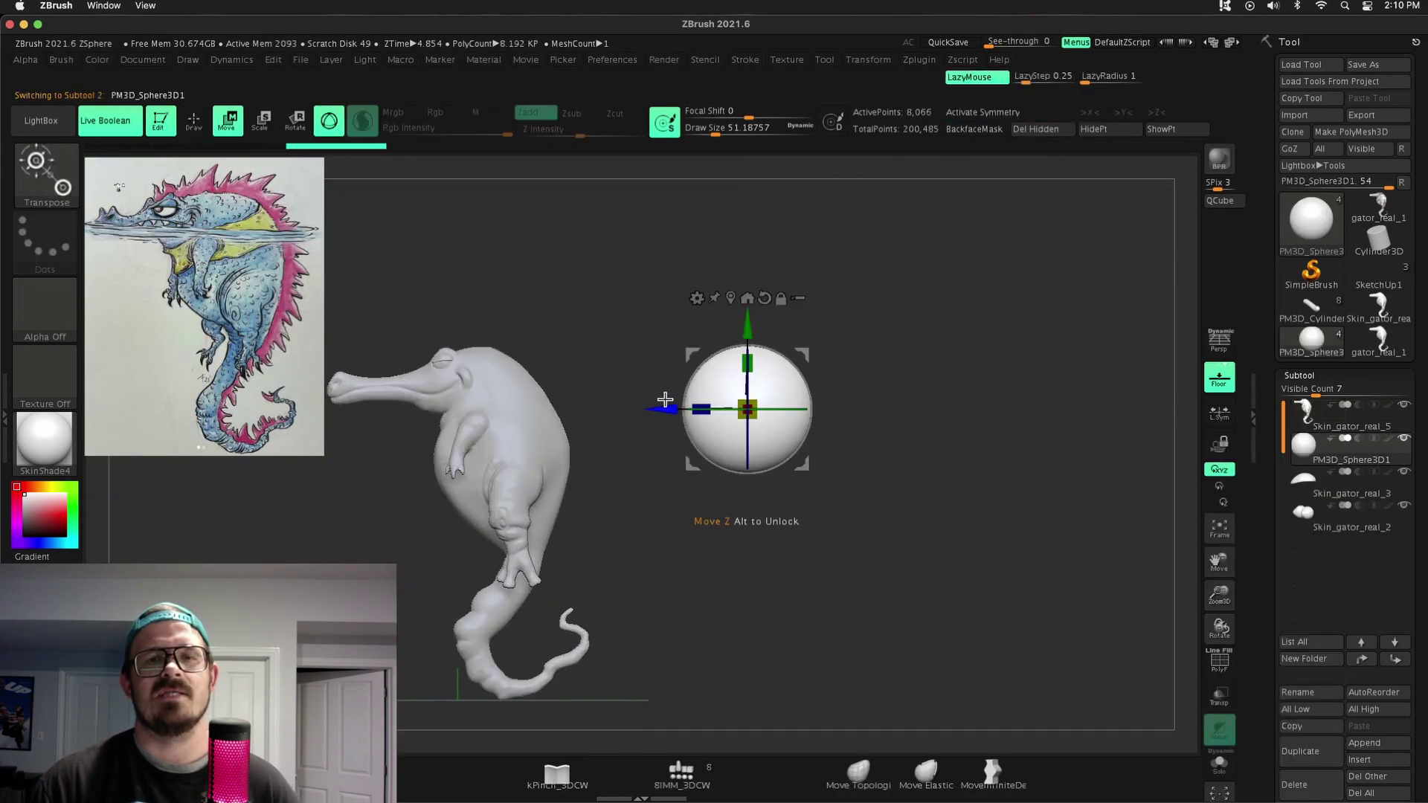
{"action": "left_click", "coordinate": [740, 517]}
{"action": "left_click", "coordinate": [996, 360]}
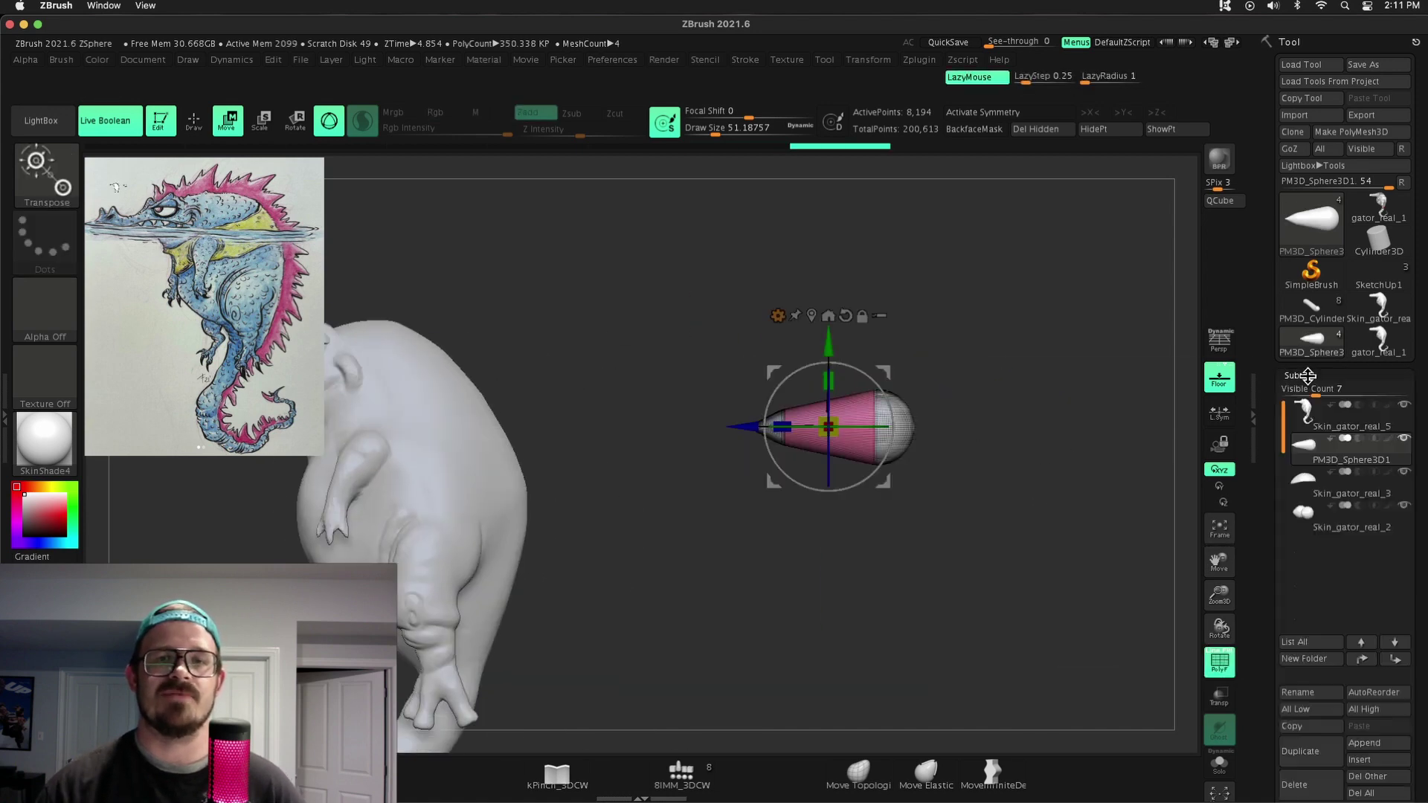
{"action": "left_click", "coordinate": [1297, 375]}
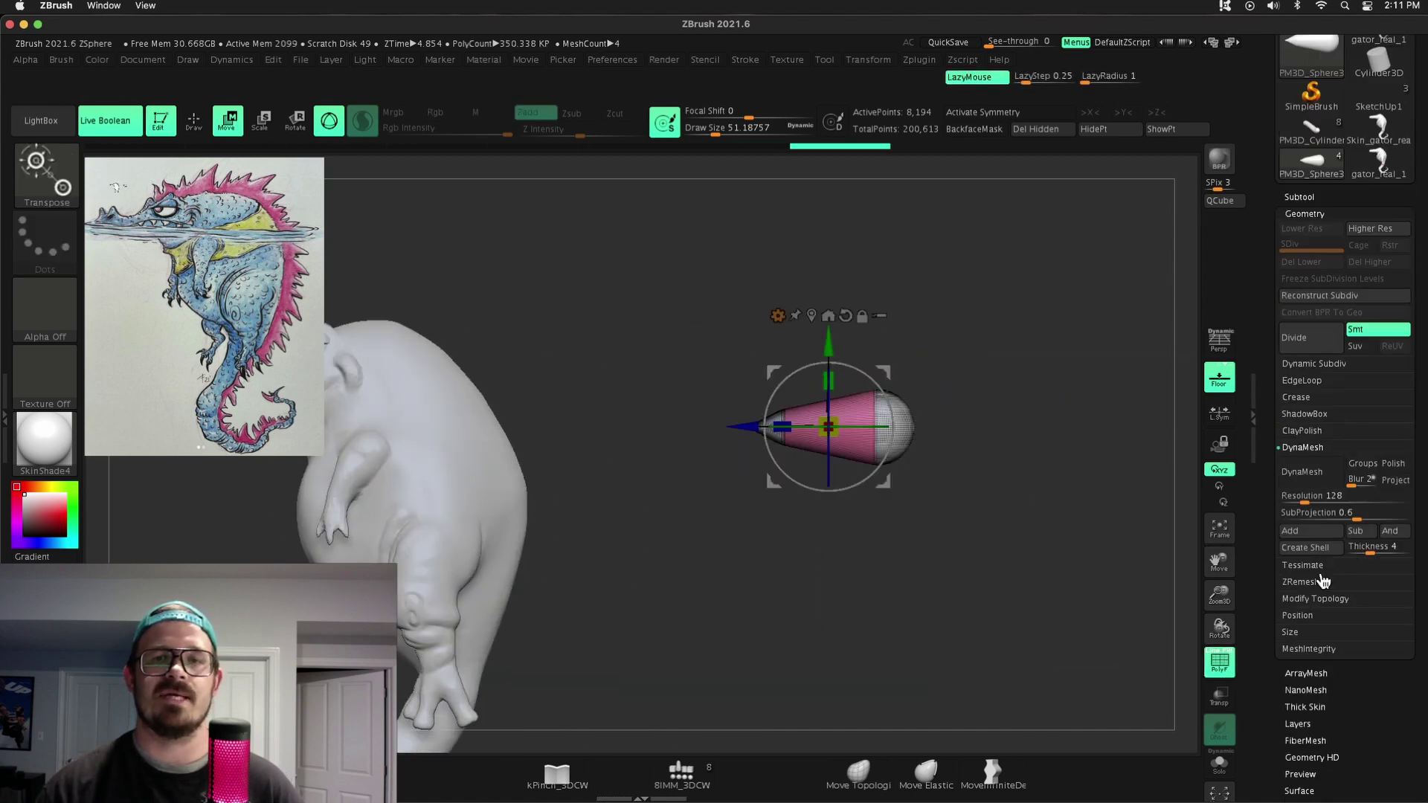
{"action": "key", "text": "shift+f"}
Sculpt the capsule into a pointed claw and make it an InsertMesh brush
{"action": "key", "text": "q"}
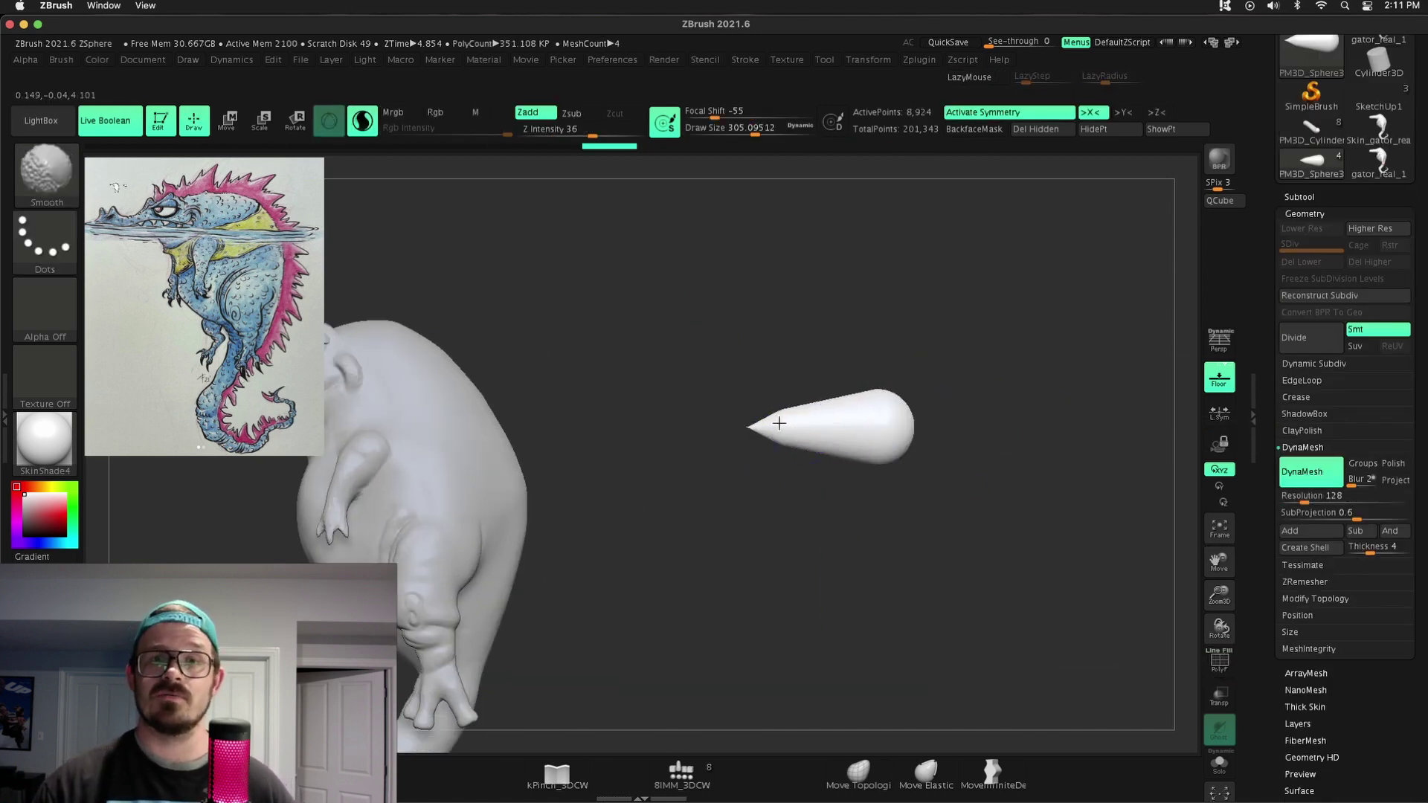
{"action": "key", "text": "w"}
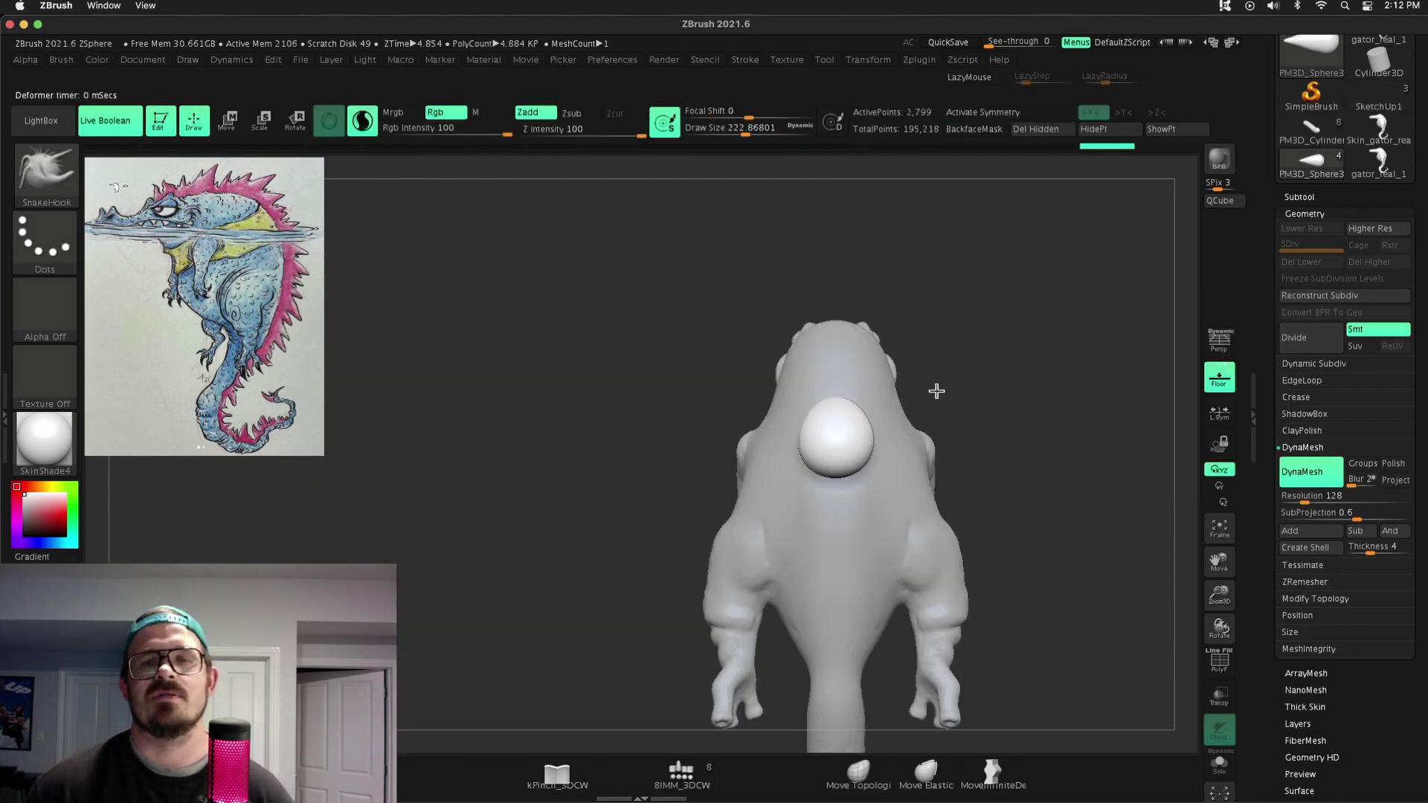
{"action": "key", "text": "b"}
{"action": "left_click", "coordinate": [401, 695]}
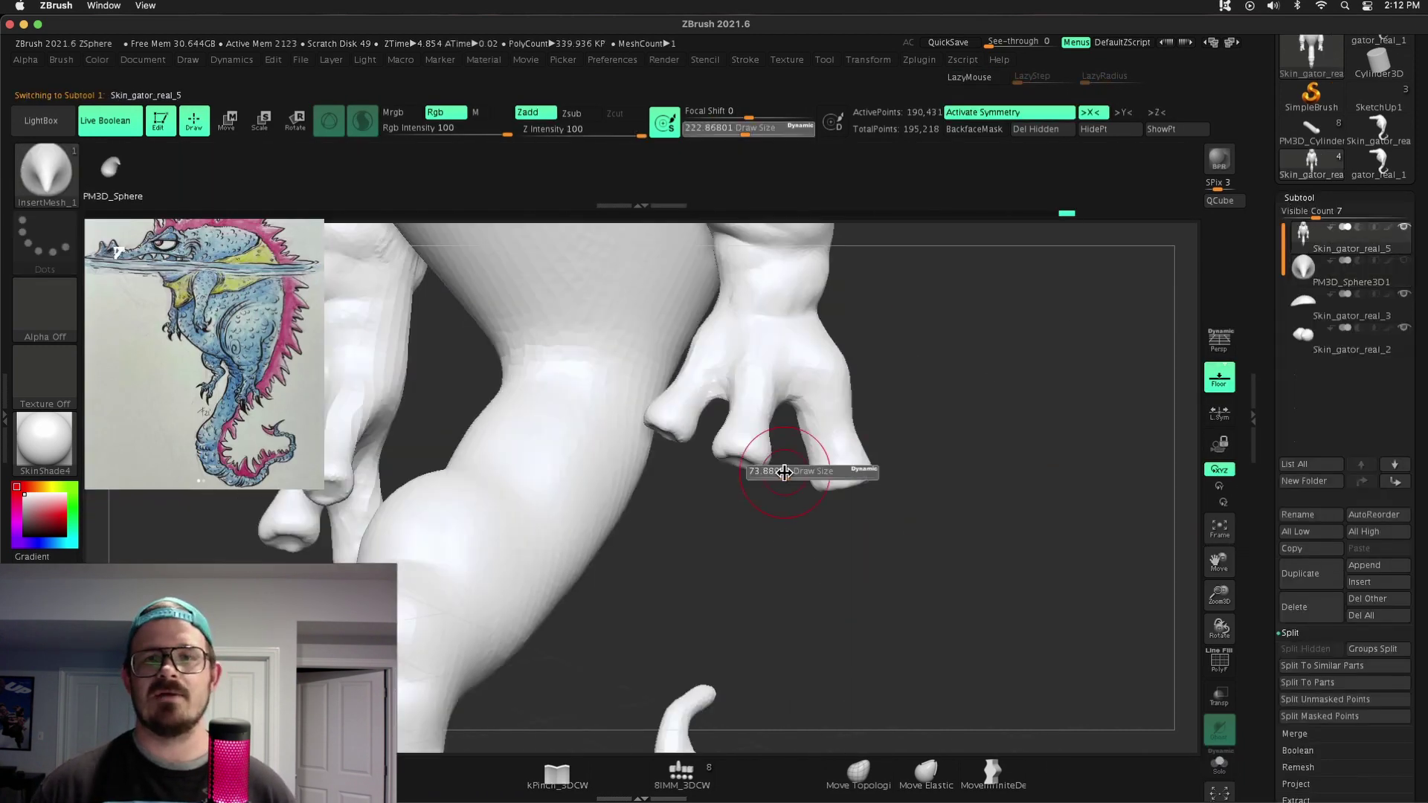
Place claws on the toe tips, checking them from several angles, and save the file
{"action": "left_click_drag", "start_coordinate": [781, 470], "coordinate": [813, 462]}
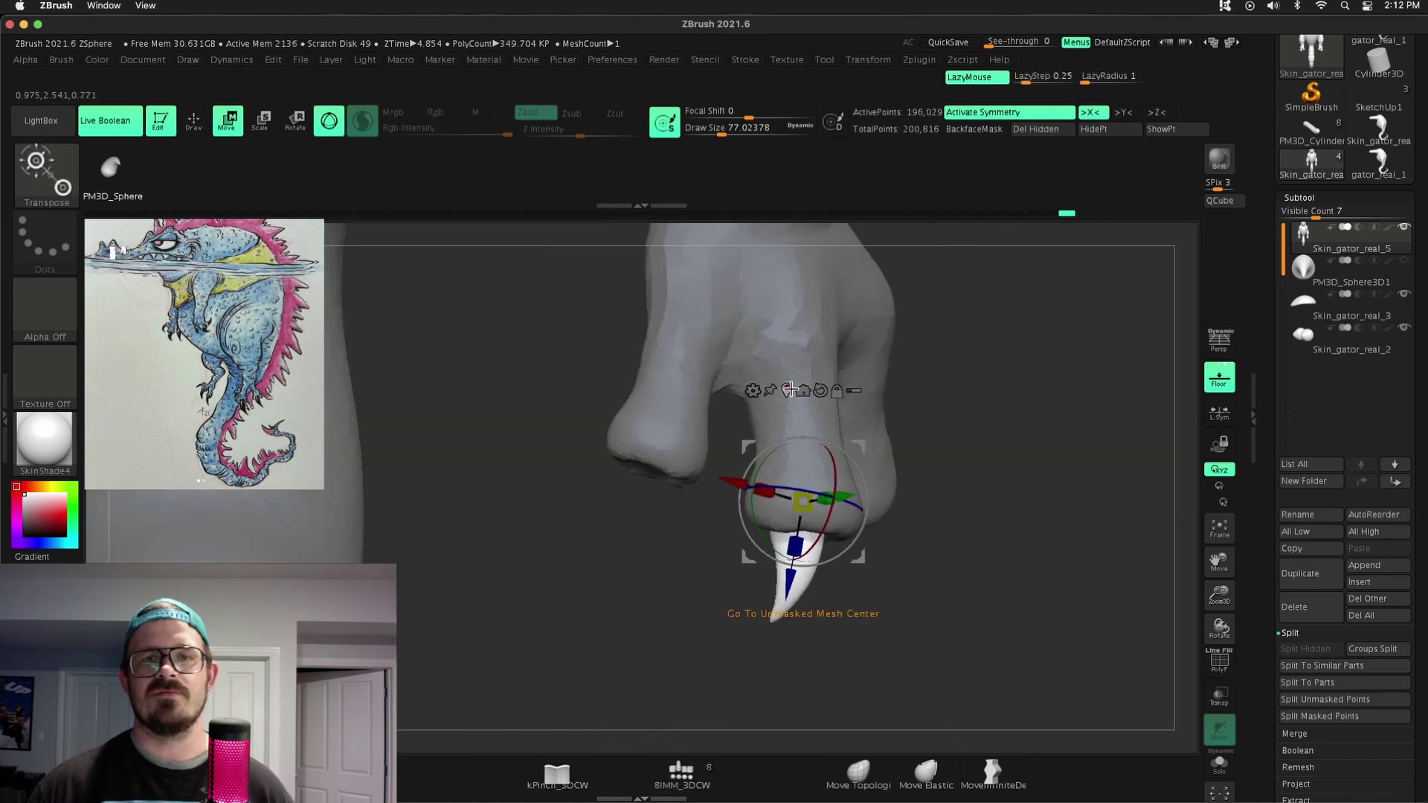
{"action": "left_click_drag", "start_coordinate": [790, 389], "coordinate": [827, 531]}
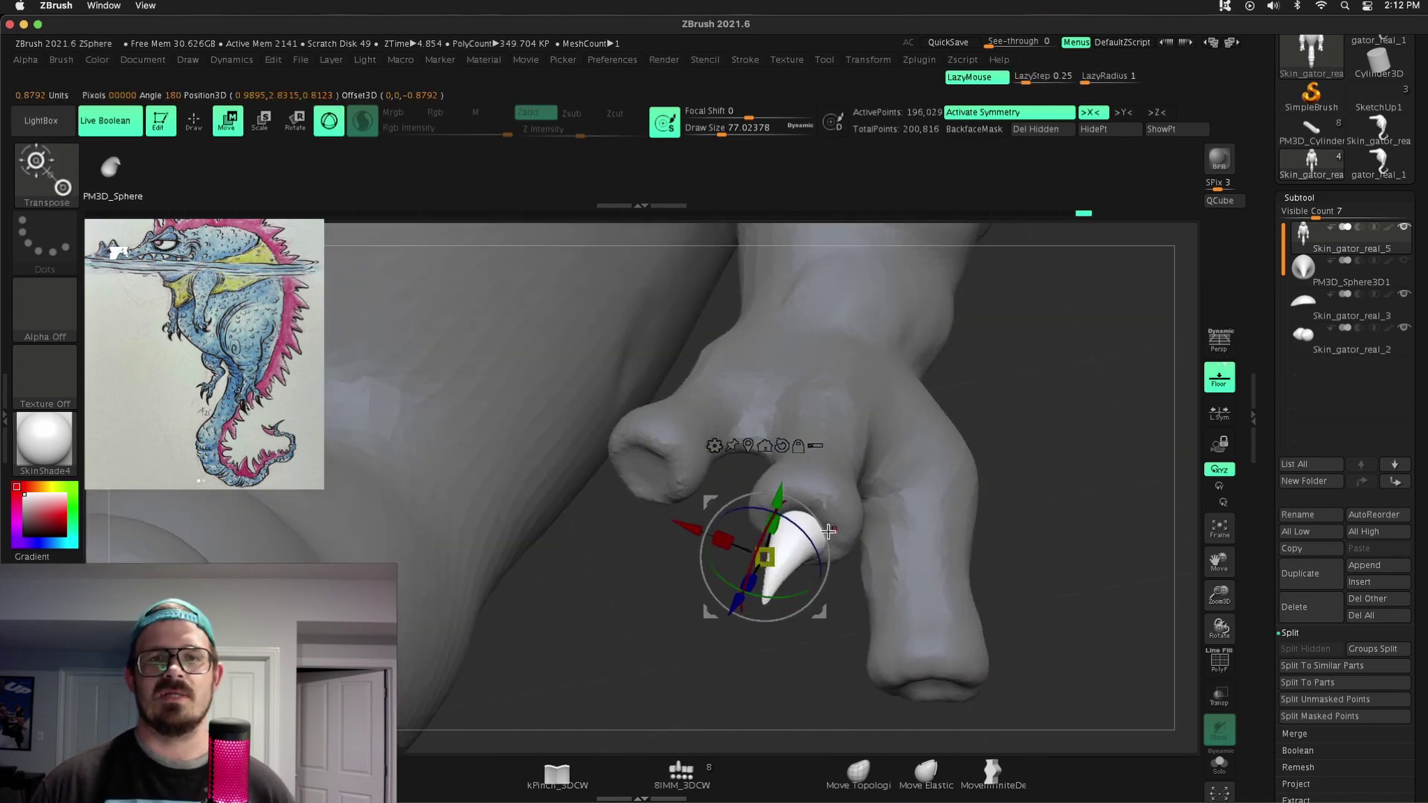
{"action": "left_click_drag", "start_coordinate": [691, 533], "coordinate": [743, 551]}
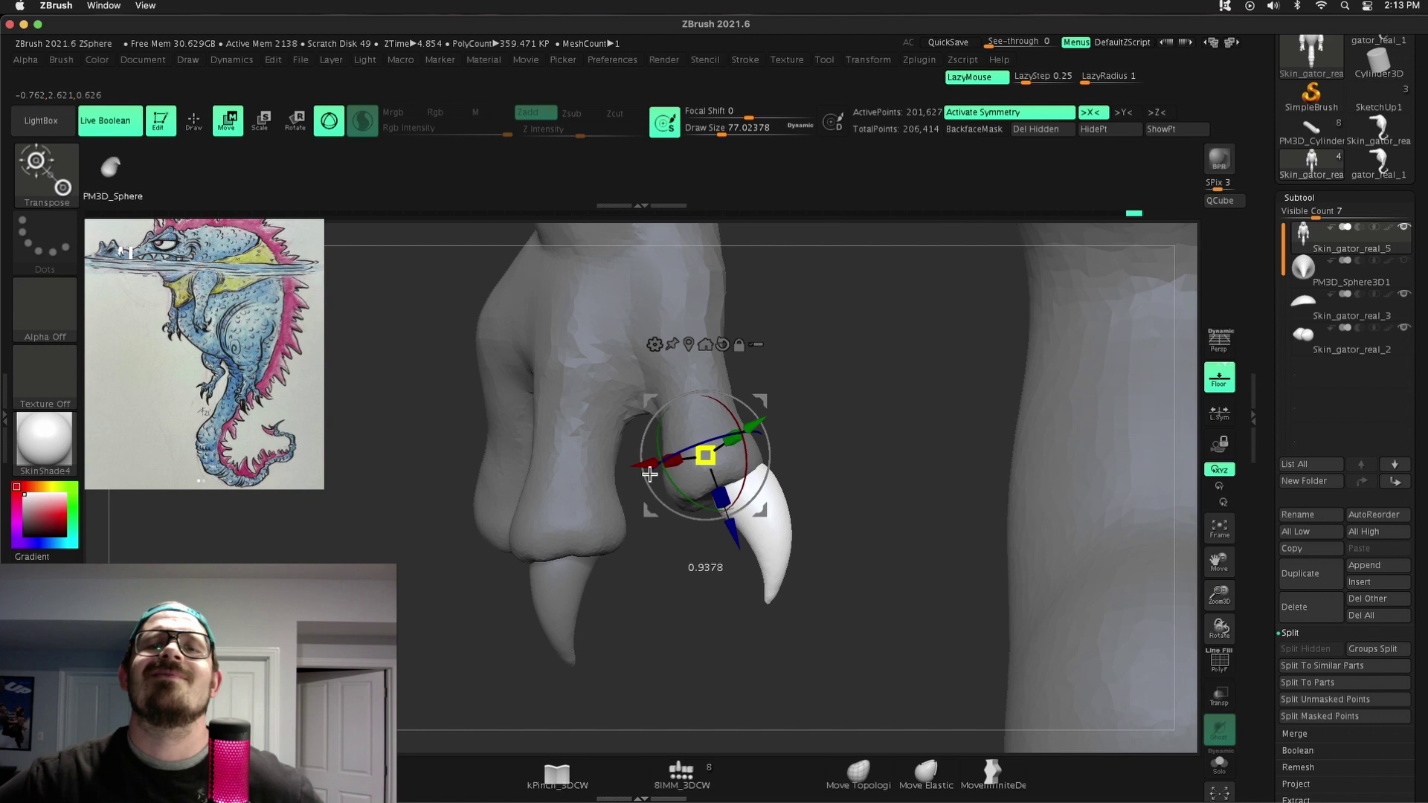
{"action": "left_click_drag", "start_coordinate": [650, 475], "coordinate": [928, 454]}
{"action": "key", "text": "e"}
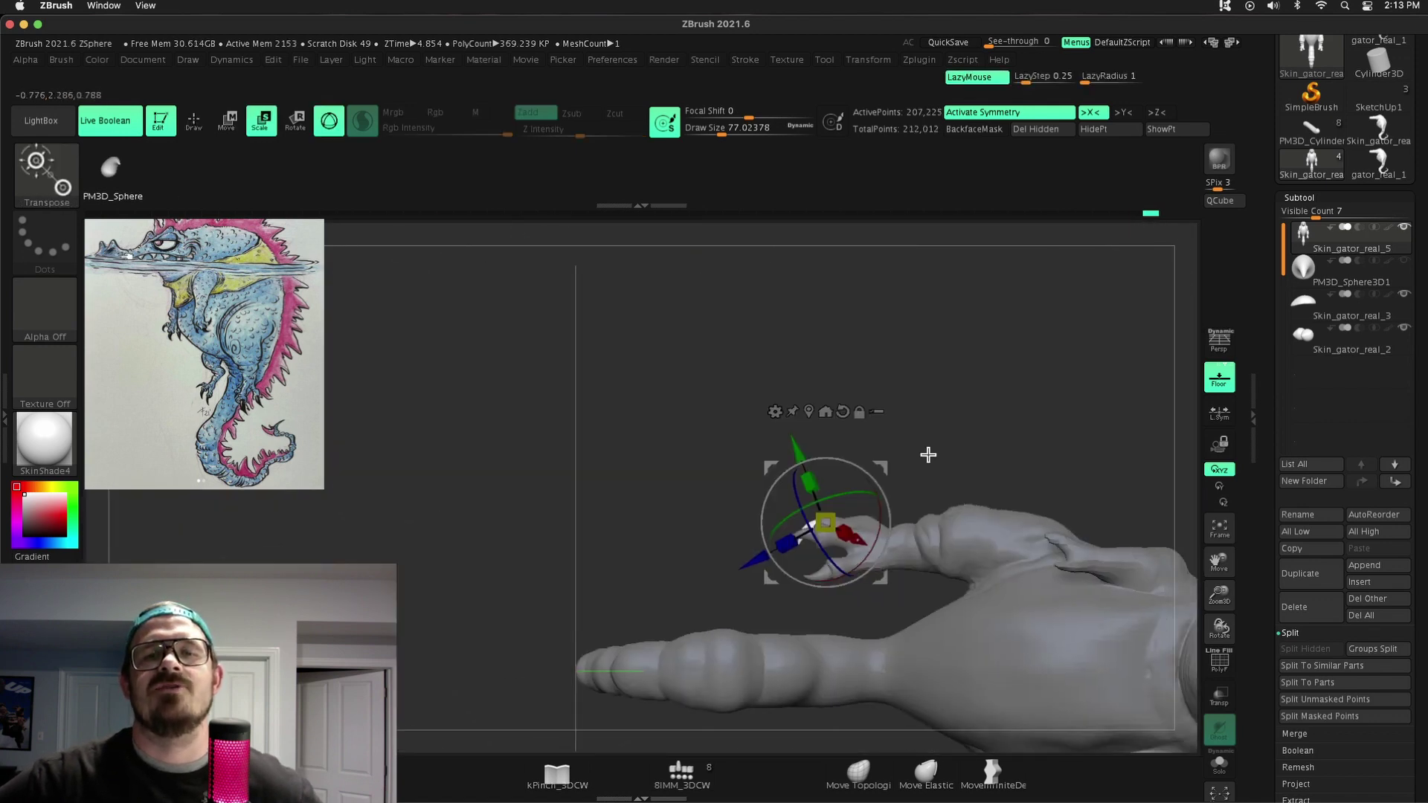
{"action": "key", "text": "f"}
{"action": "key", "text": "q"}
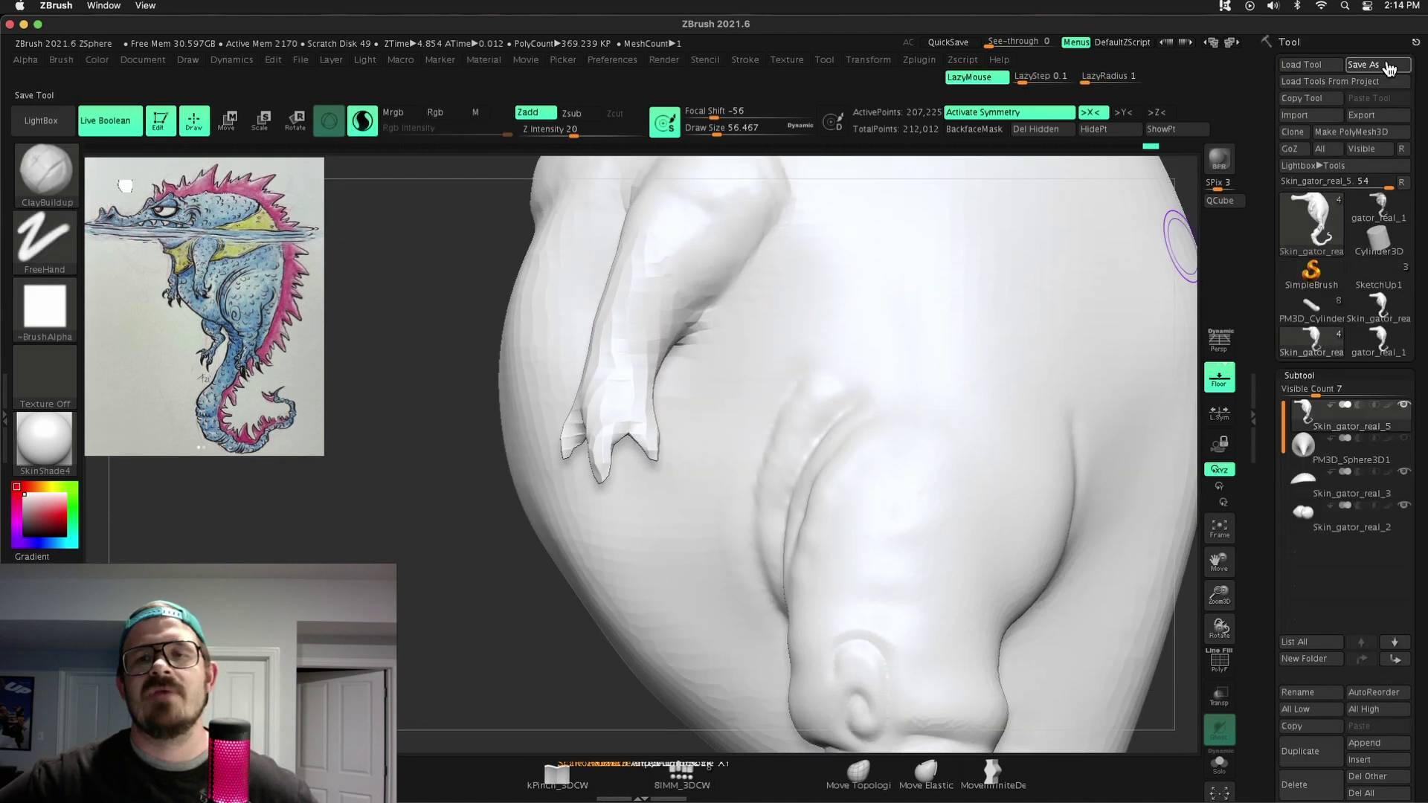
{"action": "key", "text": "ctrl+s"}
{"action": "key", "text": "Return"}
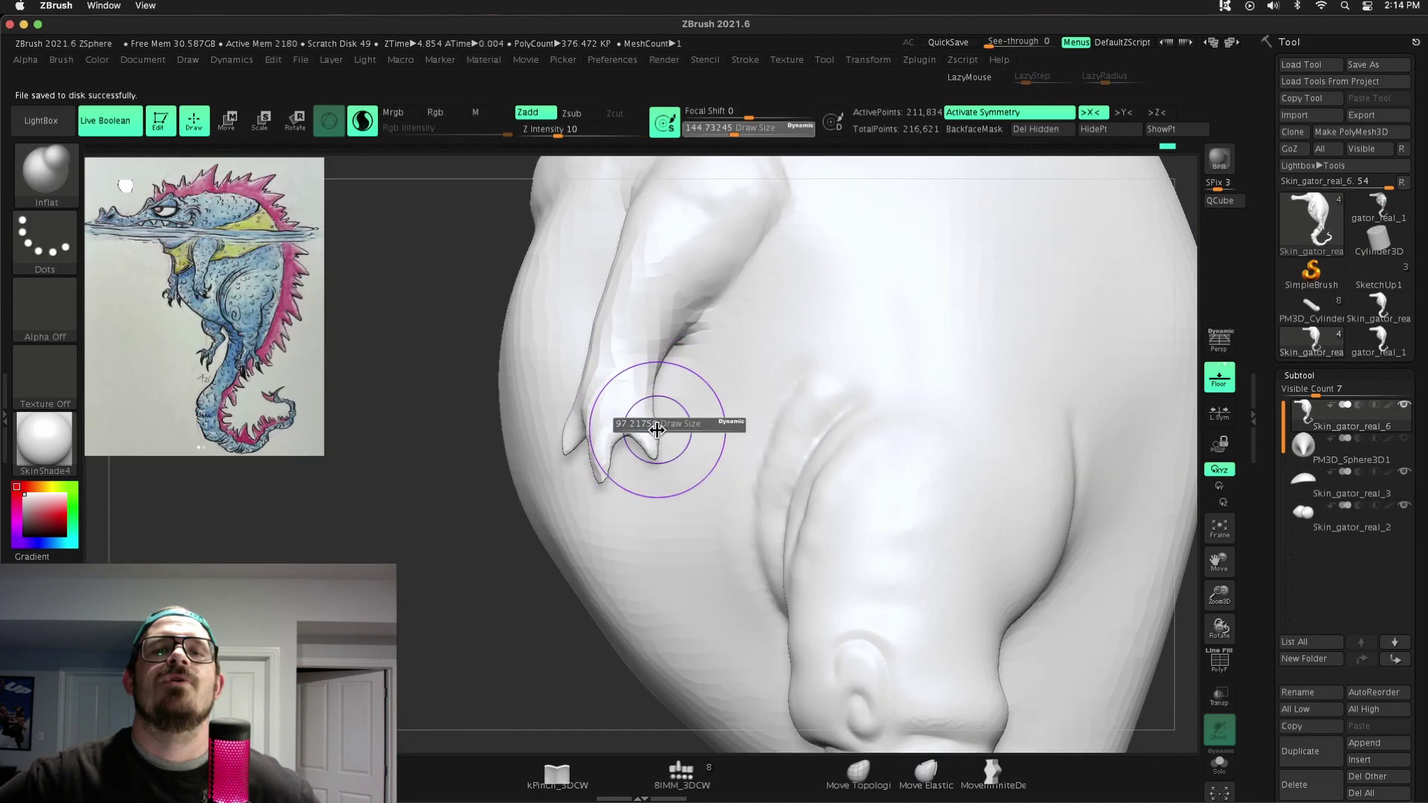
Set Draw Size to about 68, add the crest strip, and bend it along the tail curve
{"action": "left_click_drag", "start_coordinate": [657, 429], "coordinate": [632, 430]}
{"action": "left_click_drag", "start_coordinate": [447, 599], "coordinate": [475, 521], "text": "alt"}
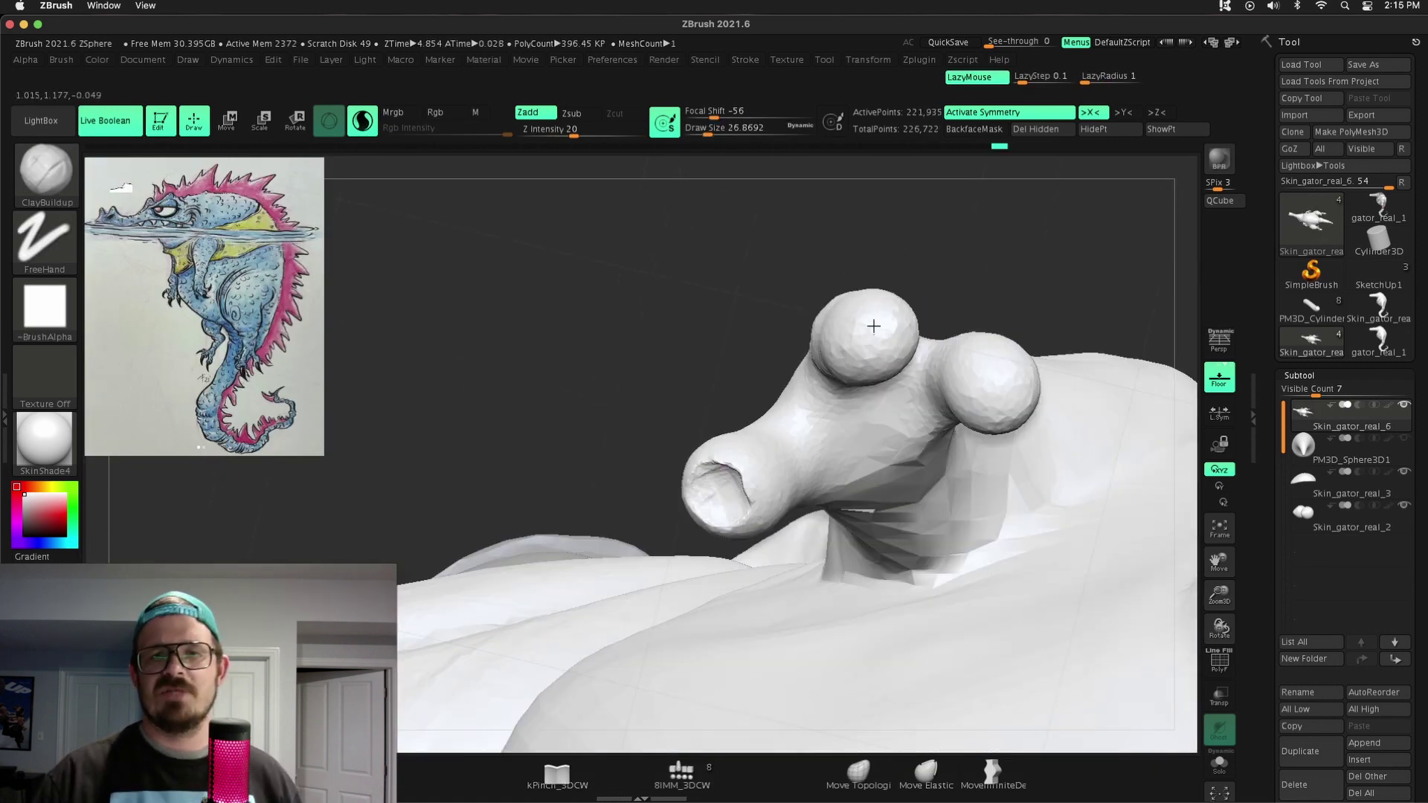
{"action": "key", "text": "b"}
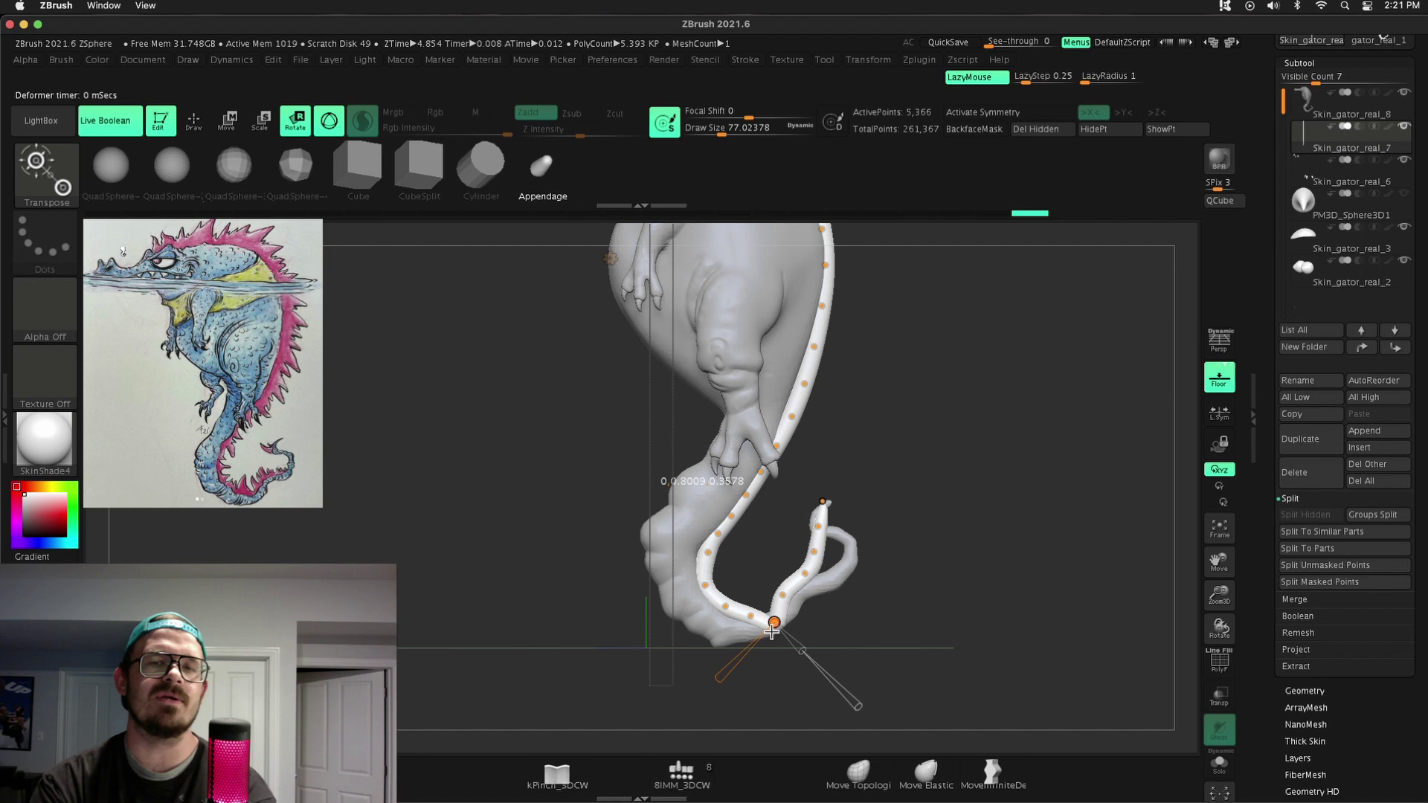
{"action": "left_click_drag", "start_coordinate": [771, 631], "coordinate": [805, 574]}
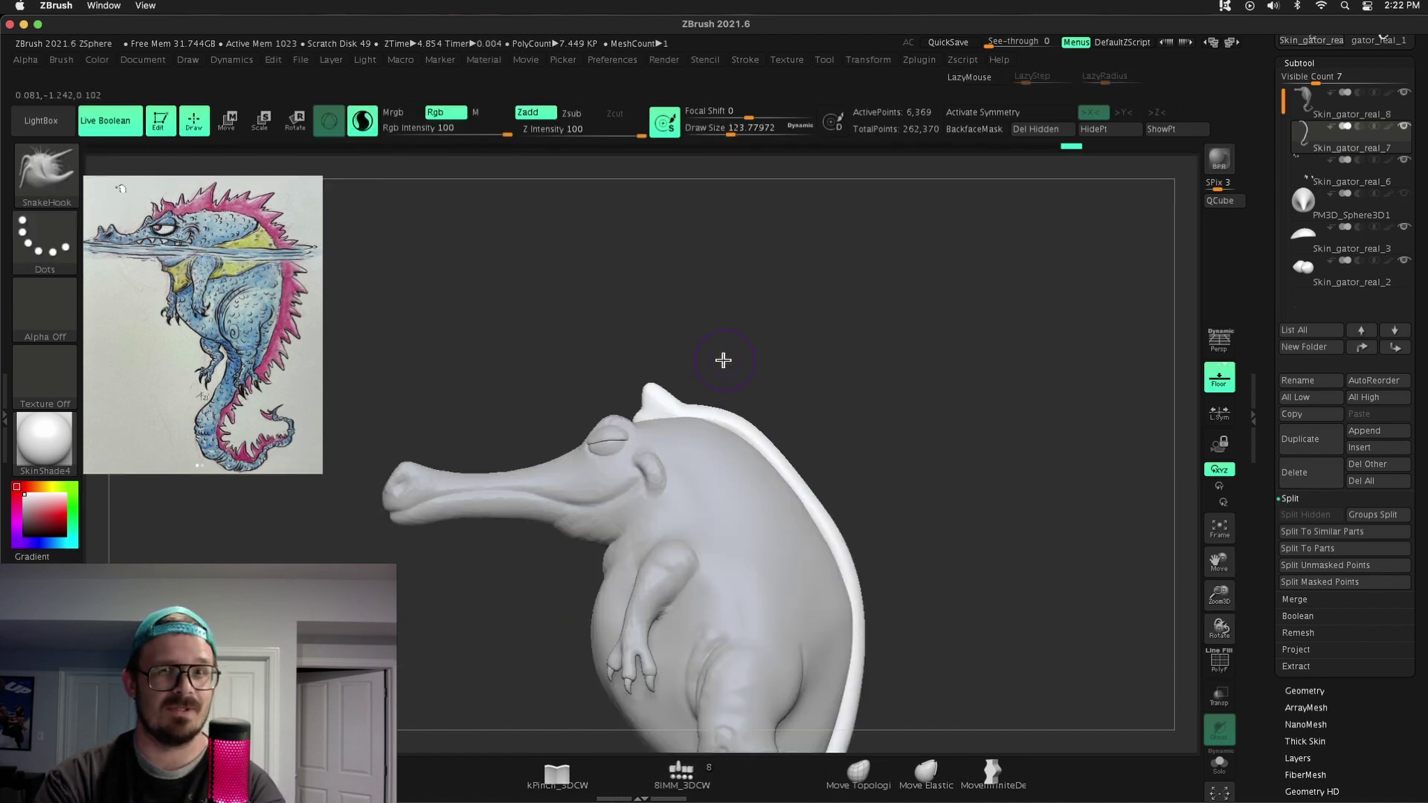
Set up a symmetric, connected-surface-only brush for pulling spikes and adjust its size
{"action": "key", "text": "x"}
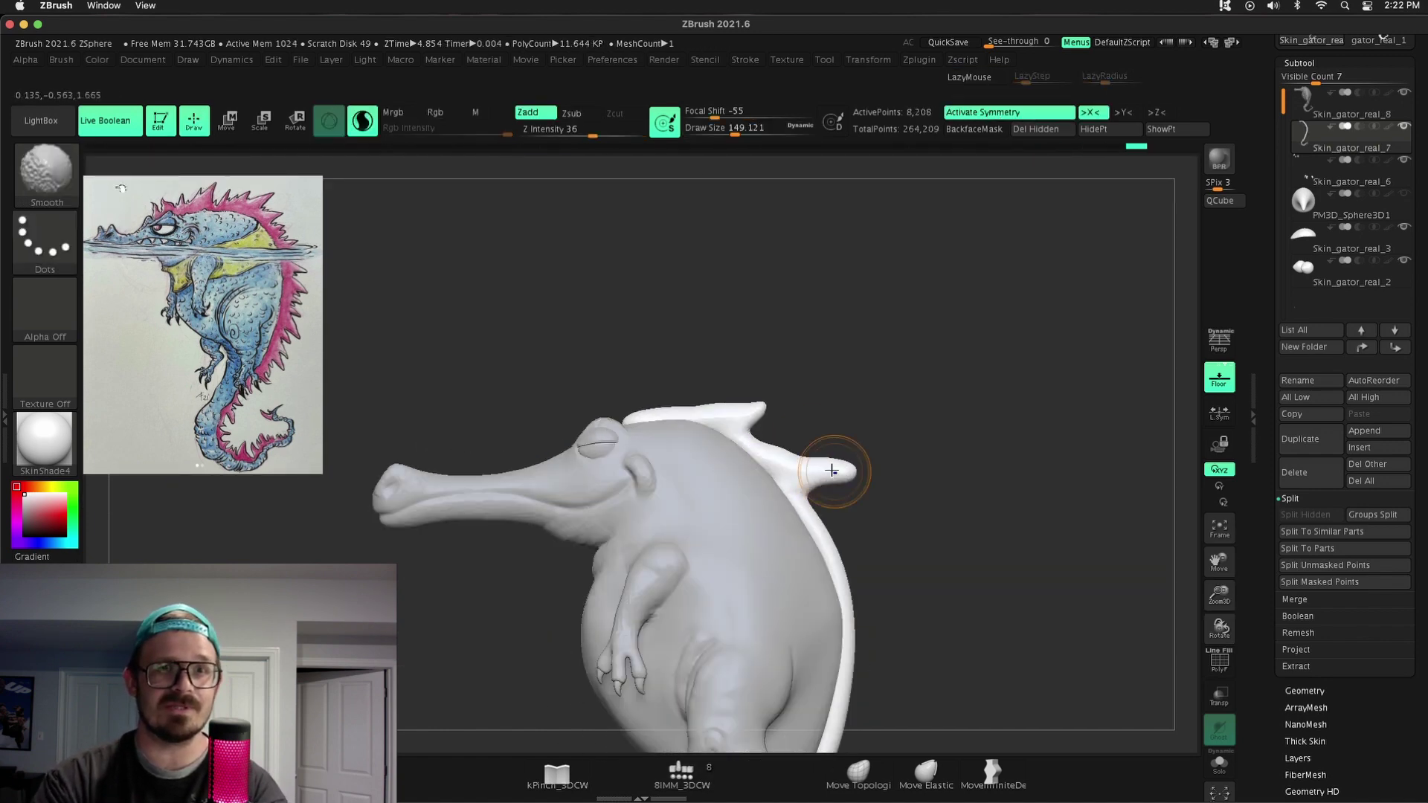
{"action": "left_click", "coordinate": [858, 773]}
{"action": "left_click", "coordinate": [61, 60]}
{"action": "scroll", "coordinate": [105, 223], "scroll_direction": "down", "scroll_amount": 5}
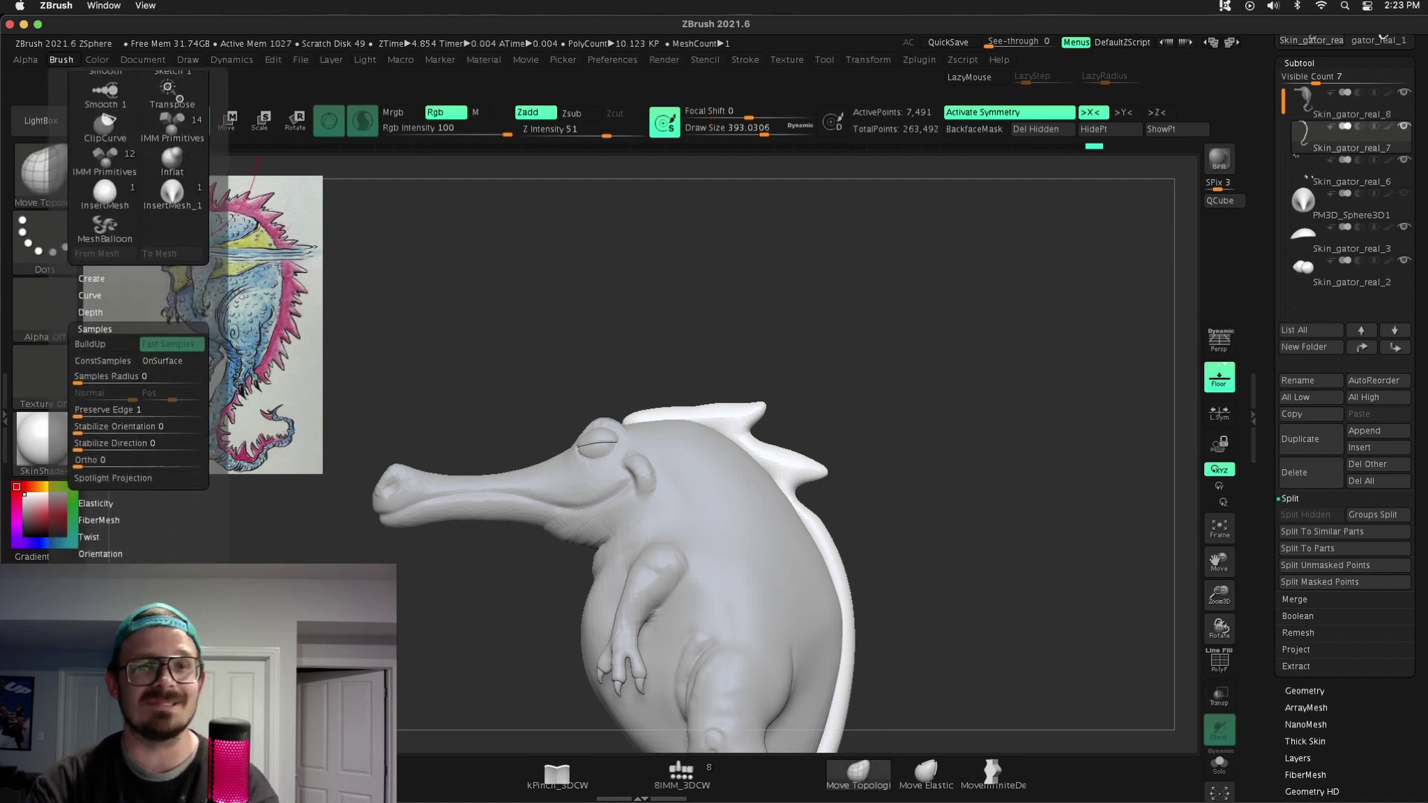
{"action": "left_click", "coordinate": [97, 429]}
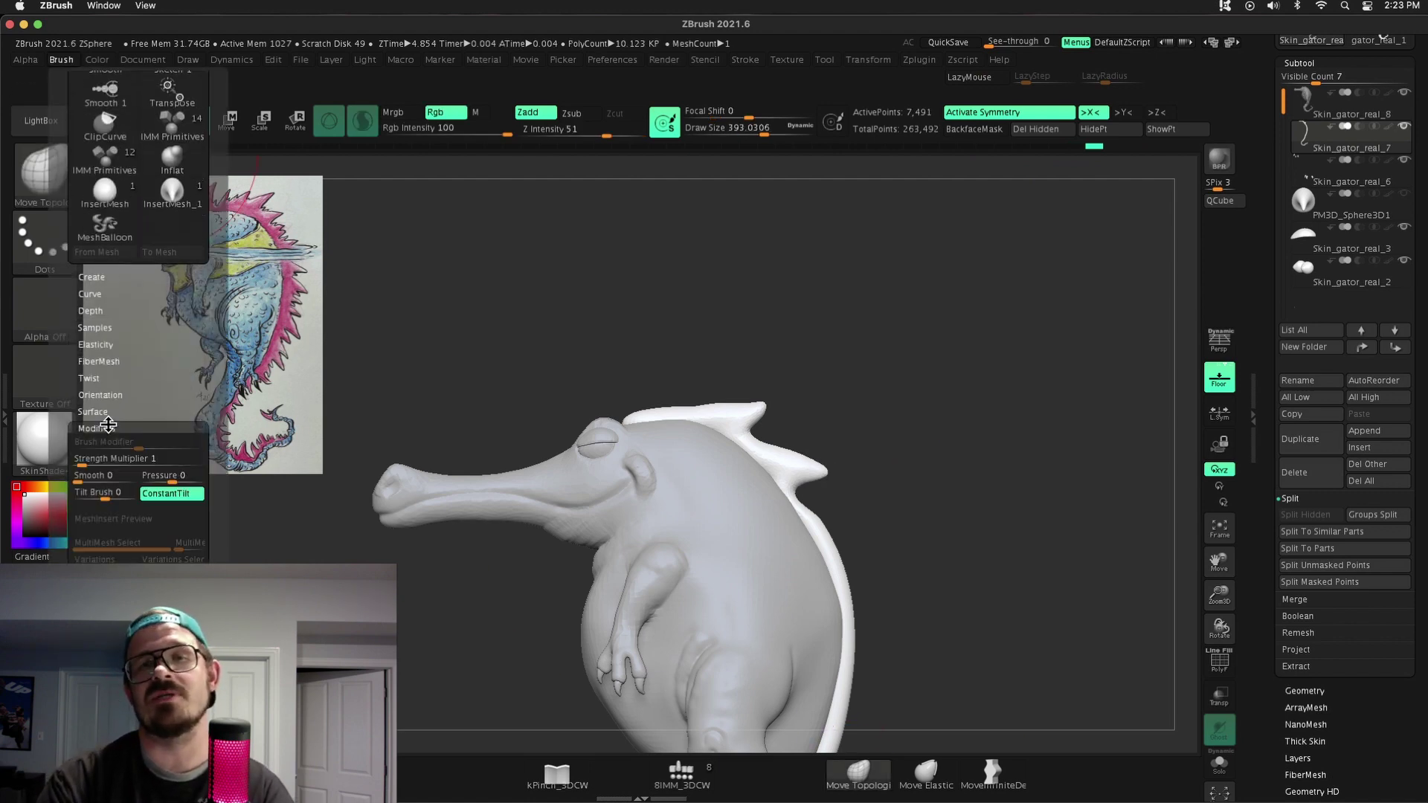
{"action": "left_click", "coordinate": [98, 430]}
{"action": "key", "text": "s"}
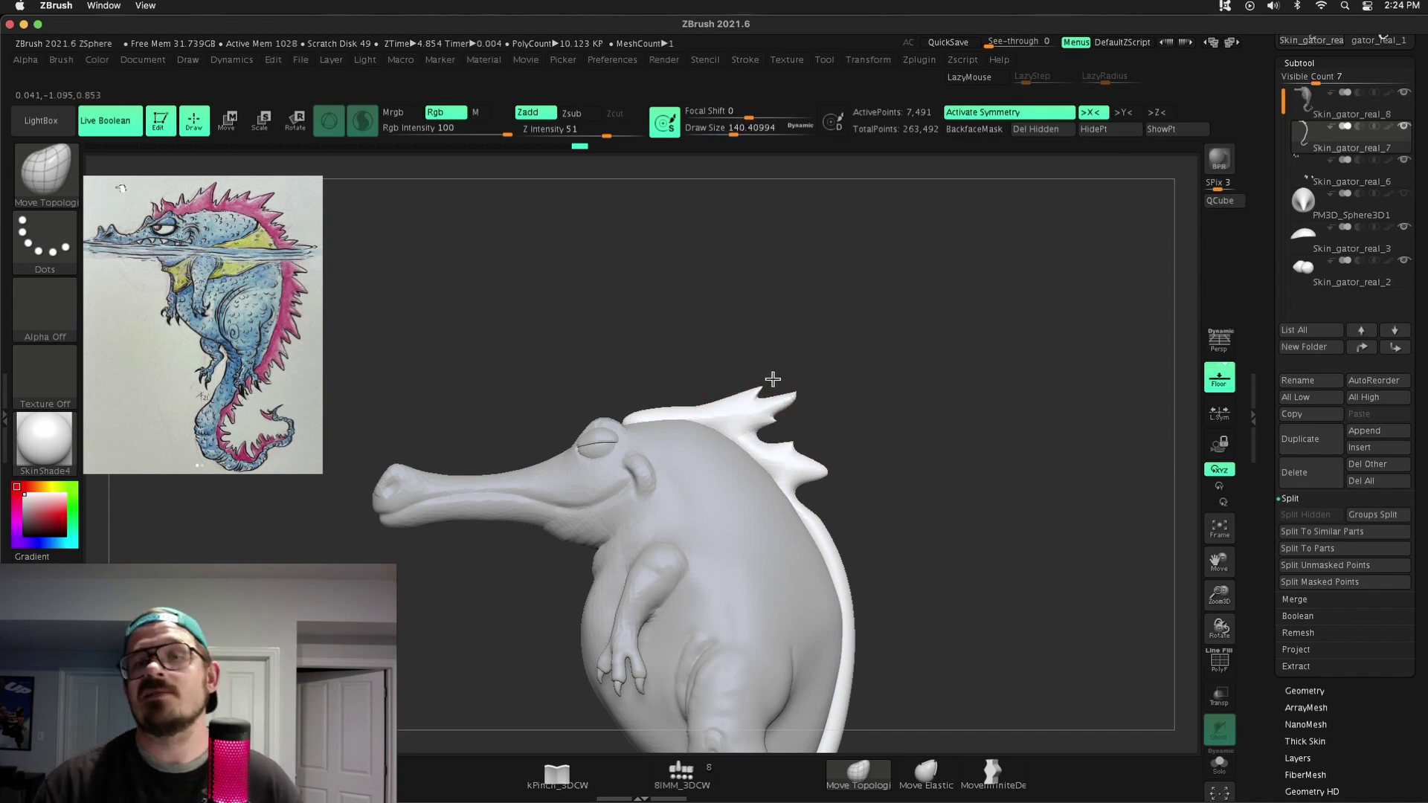
Orbit and zoom around the tail and up to the head, shrinking the brush along the way
{"action": "left_click_drag", "start_coordinate": [891, 608], "coordinate": [768, 469], "text": "alt"}
{"action": "mouse_move", "coordinate": [738, 620]}
{"action": "left_mouse_down", "text": "alt"}
{"action": "mouse_move", "coordinate": [740, 456]}
{"action": "mouse_move", "coordinate": [689, 331]}
{"action": "left_mouse_up", "text": "alt"}
{"action": "left_click_drag", "start_coordinate": [871, 446], "coordinate": [692, 416]}
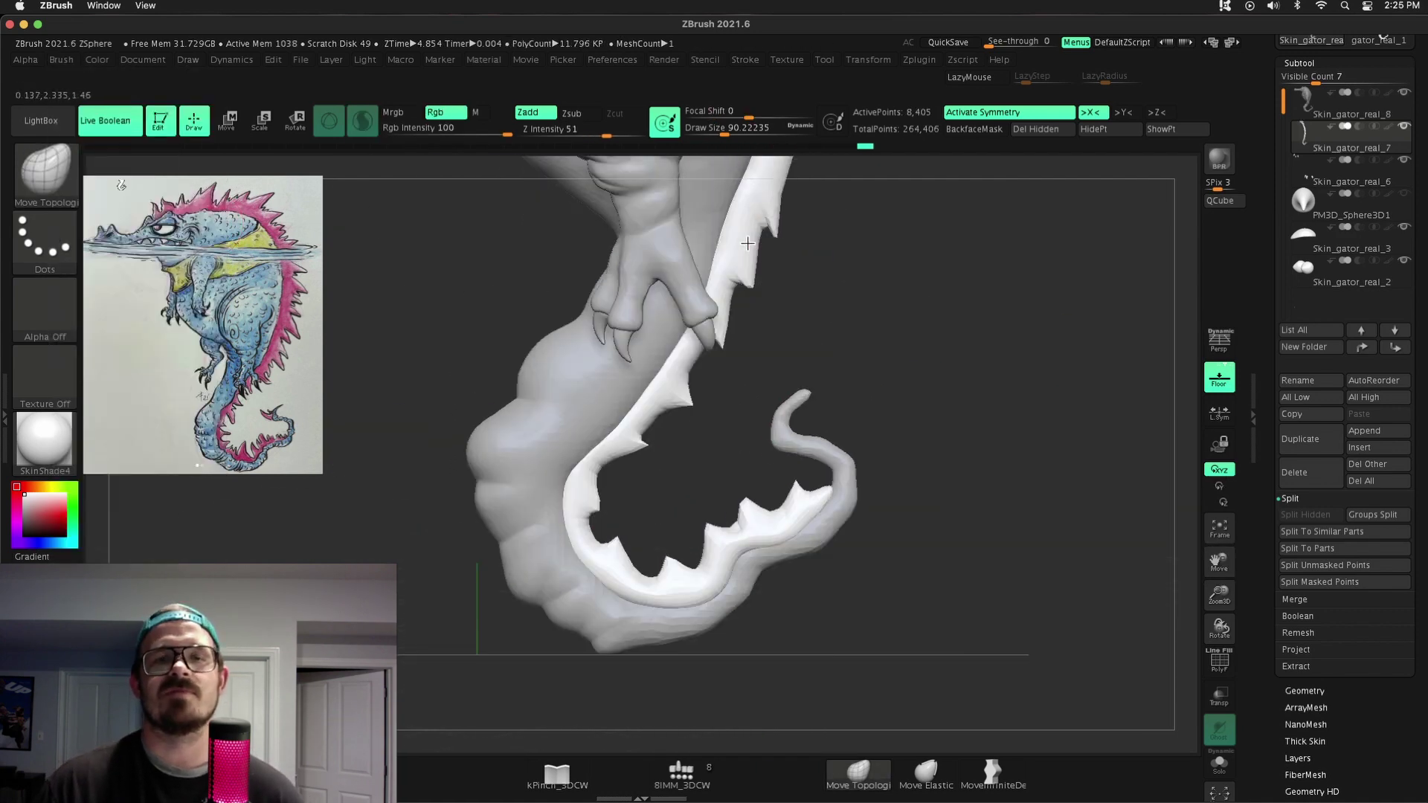
{"action": "left_click_drag", "start_coordinate": [769, 460], "coordinate": [735, 484]}
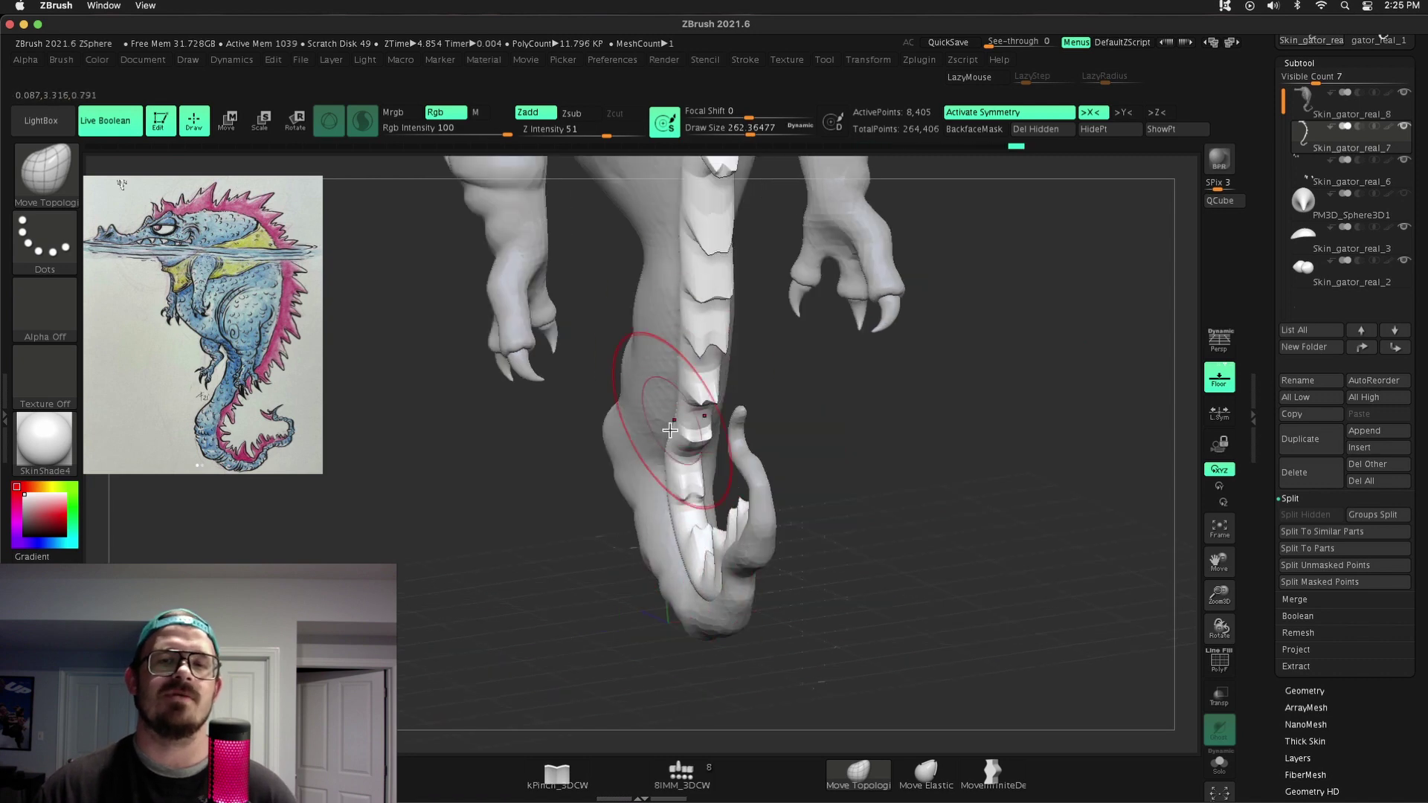
{"action": "left_click_drag", "start_coordinate": [670, 430], "coordinate": [892, 484]}
{"action": "mouse_move", "coordinate": [1219, 595]}
{"action": "left_mouse_down"}
{"action": "mouse_move", "coordinate": [1222, 631]}
{"action": "mouse_move", "coordinate": [819, 484]}
{"action": "left_mouse_up"}
{"action": "key", "text": "s"}
{"action": "left_click_drag", "start_coordinate": [743, 375], "coordinate": [724, 368]}
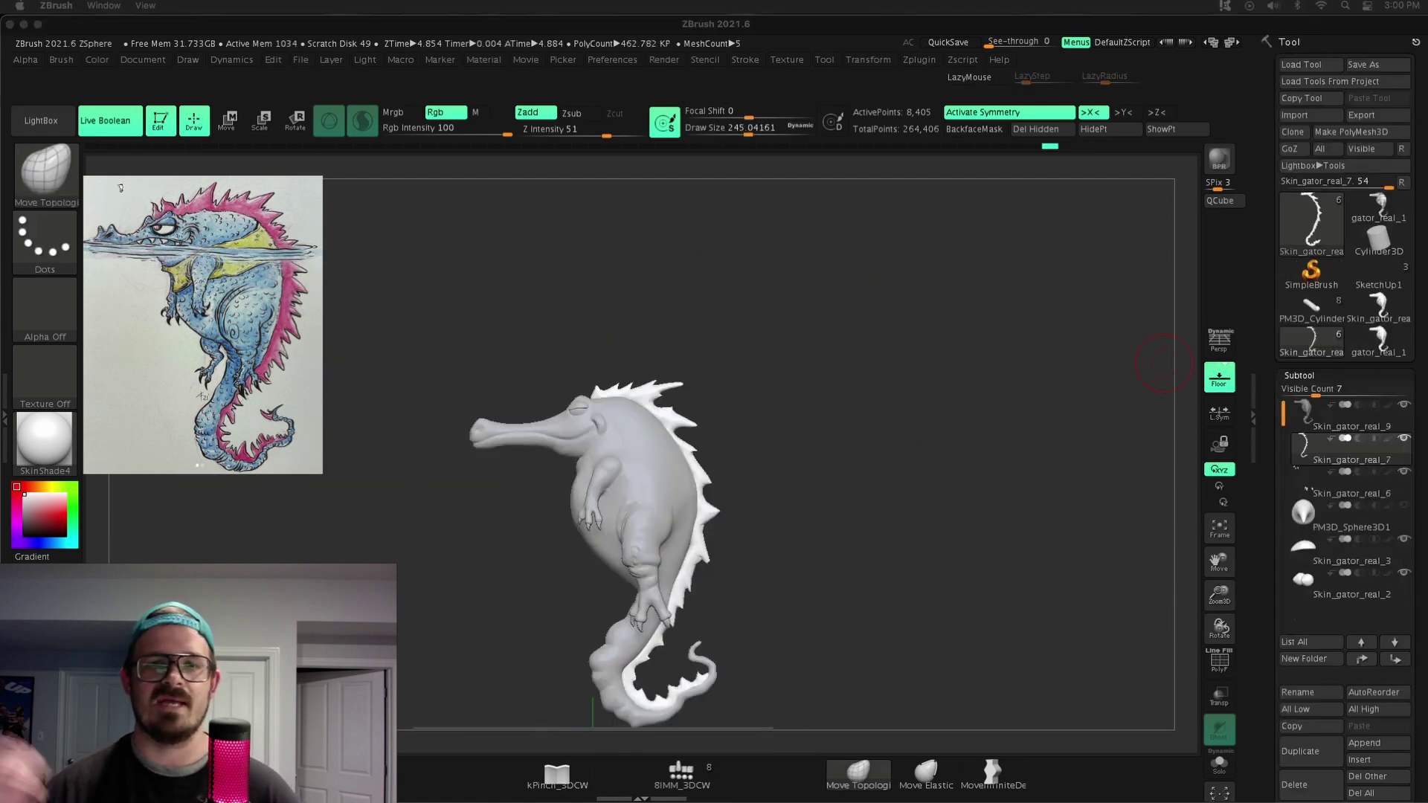
{"action": "left_click_drag", "start_coordinate": [1166, 588], "coordinate": [749, 367]}
Select the eye subtool and reposition it with the gizmo from a front view
{"action": "left_click", "coordinate": [777, 381], "text": "alt"}
{"action": "key", "text": "r"}
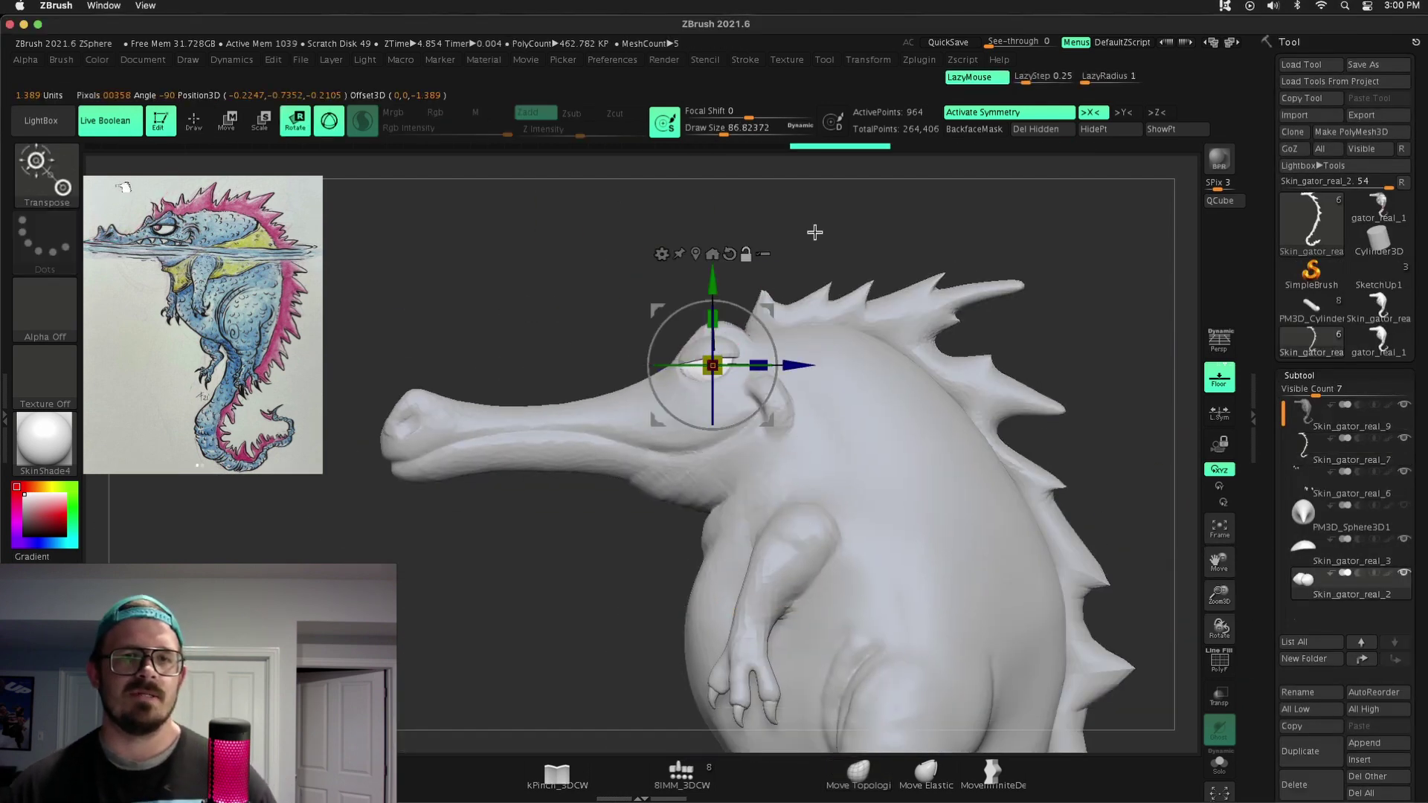
{"action": "left_click_drag", "start_coordinate": [814, 232], "coordinate": [796, 328]}
{"action": "key", "text": "w"}
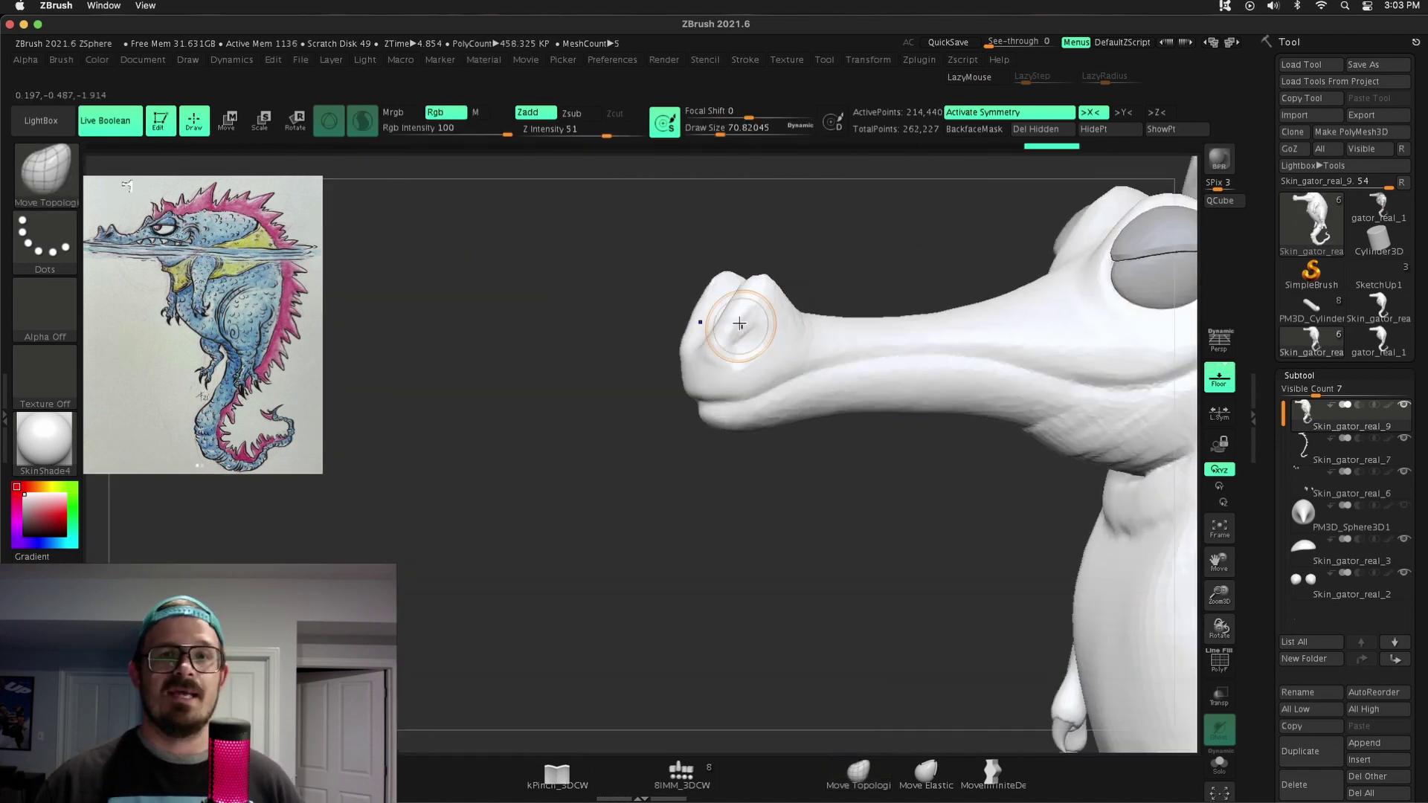
{"action": "key", "text": "s"}
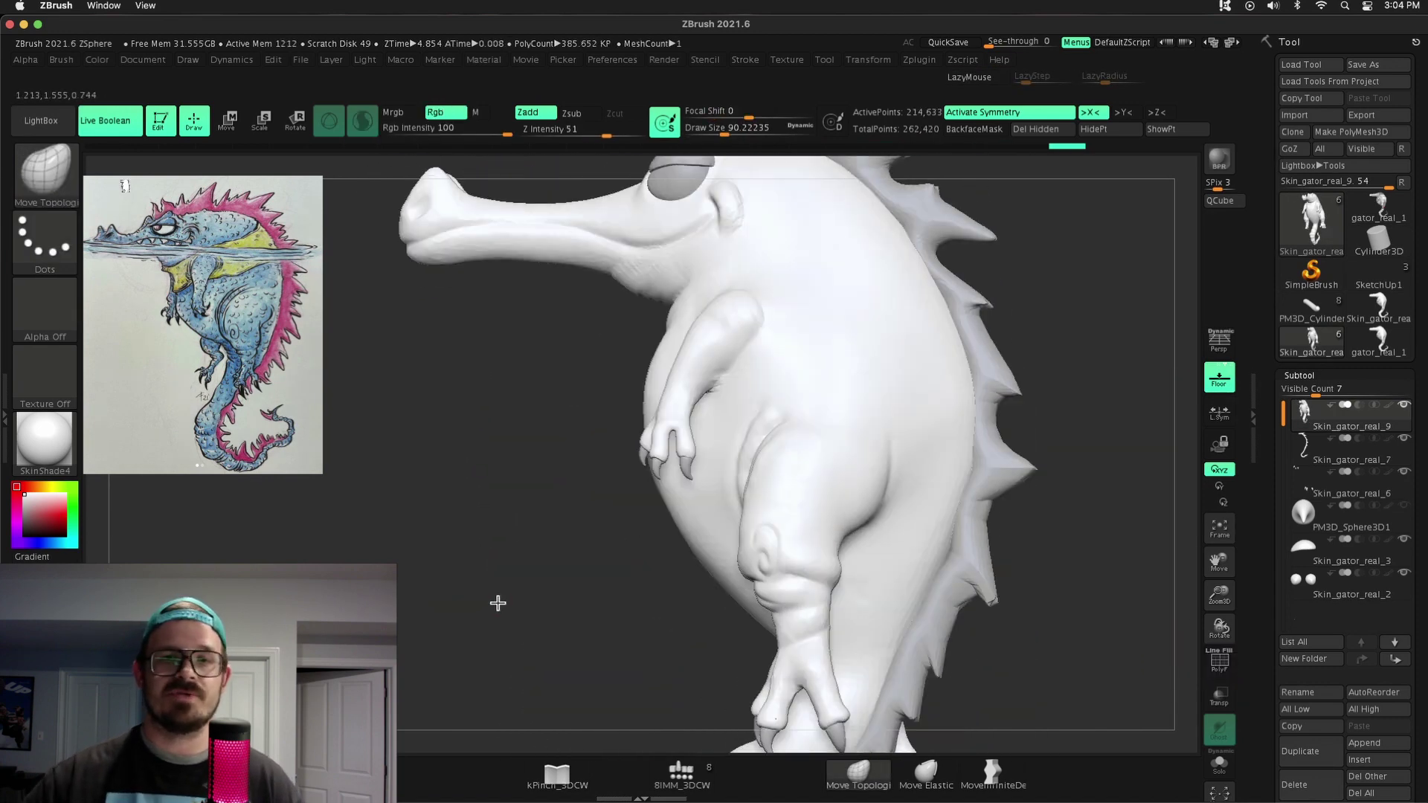
Select the spiky crest subtool and DynaMesh it so the spikes become clean, even geometry
{"action": "left_click", "coordinate": [1316, 378]}
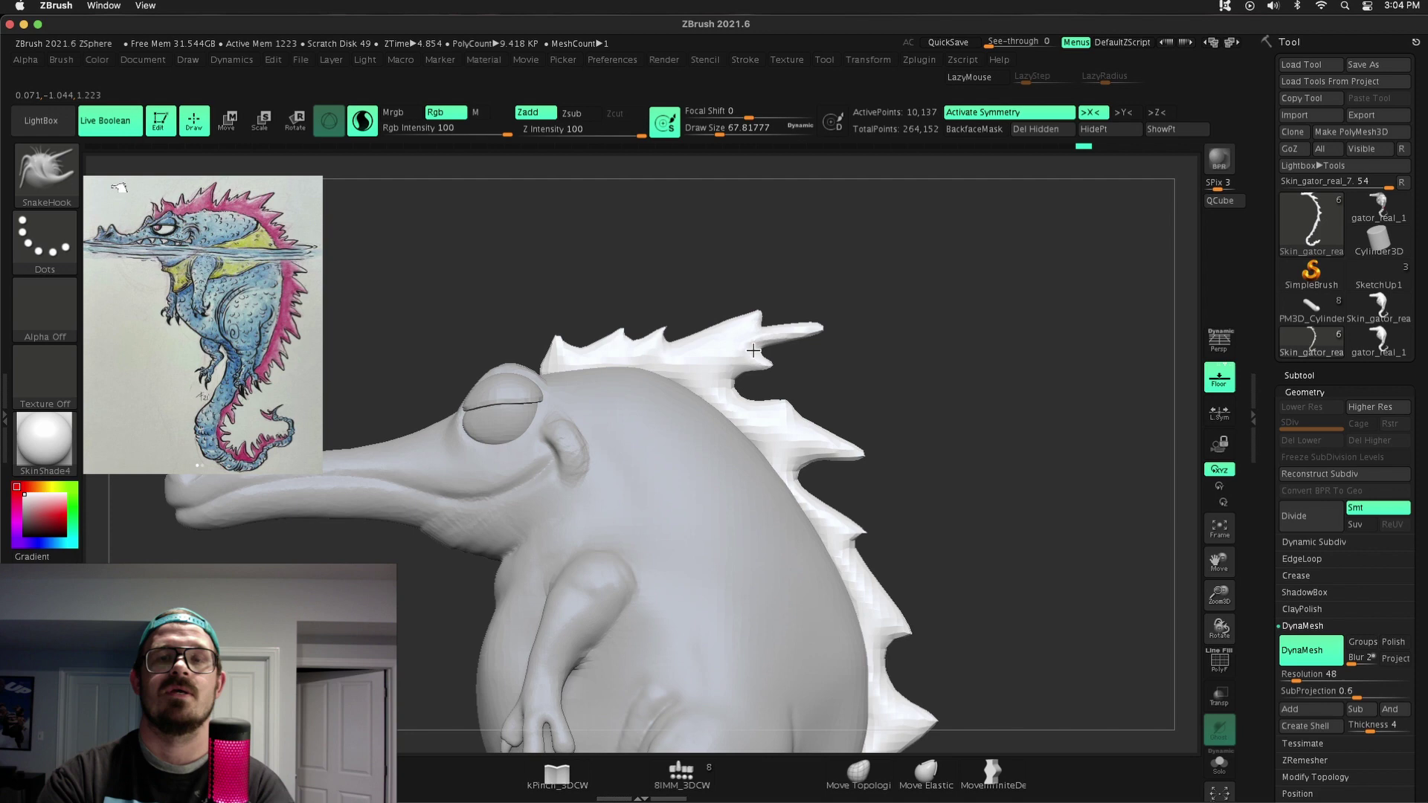
{"action": "left_click_drag", "start_coordinate": [834, 333], "coordinate": [867, 389], "text": "ctrl"}
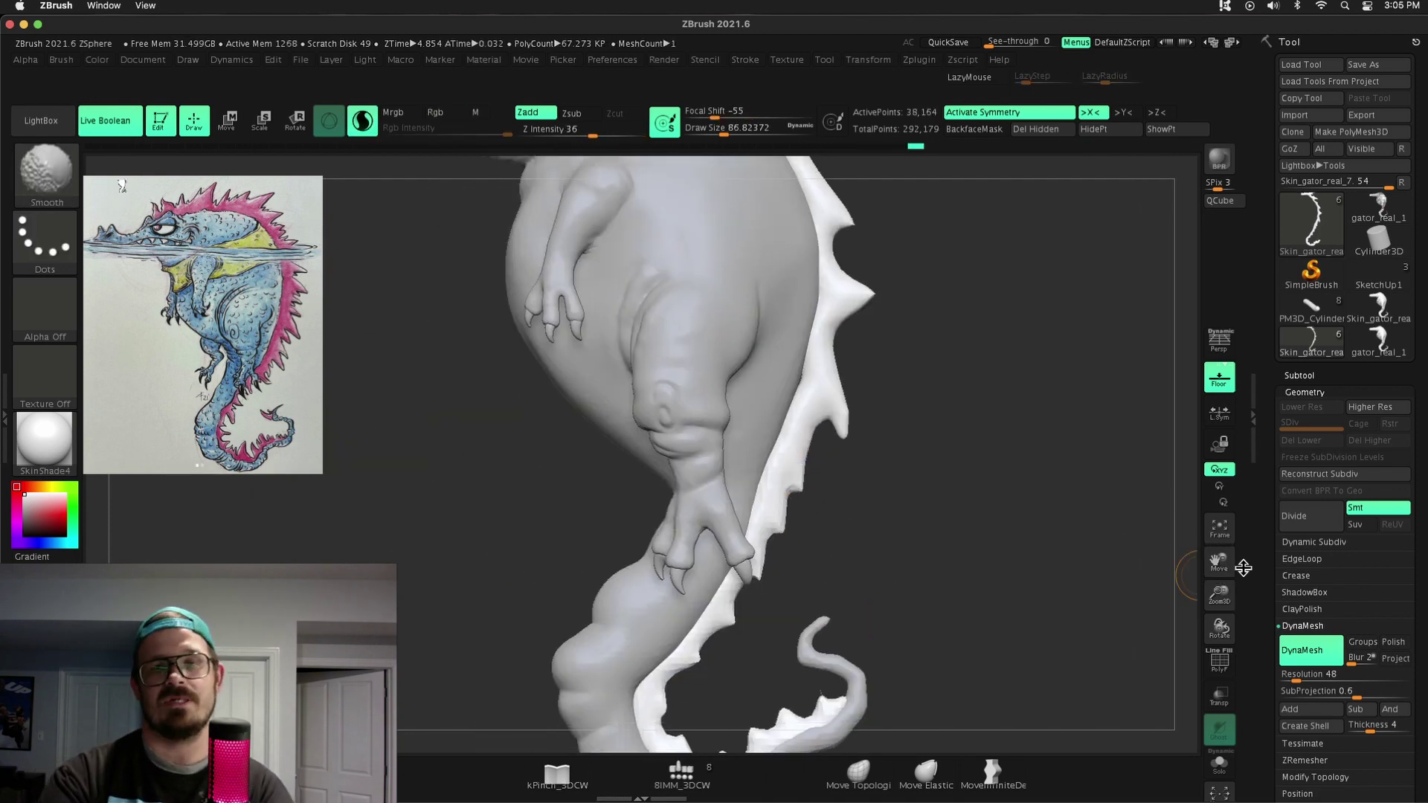
{"action": "key", "text": "s"}
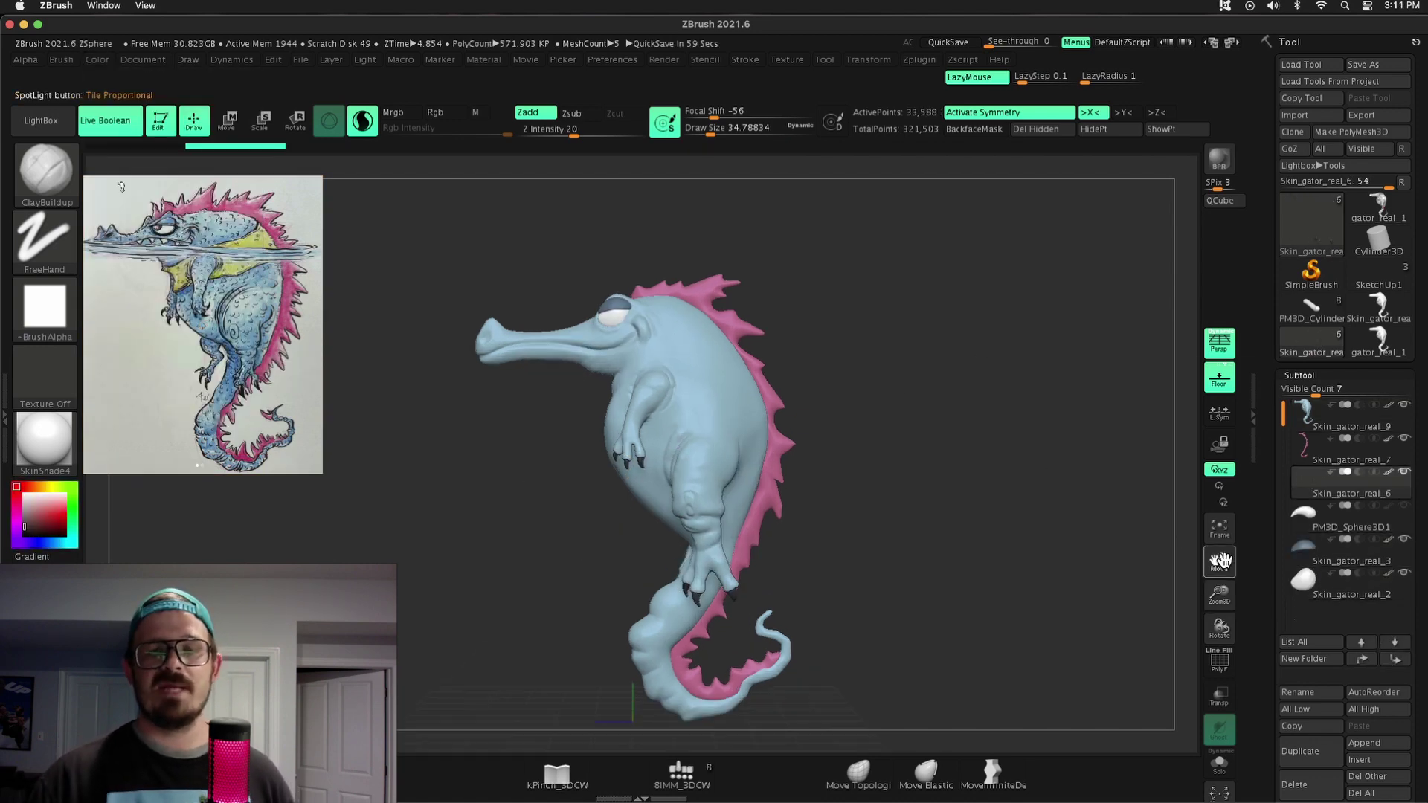
Rotate the coloured gator to show its blue front and dark-clawed legs
{"action": "mouse_move", "coordinate": [996, 541]}
{"action": "left_mouse_down"}
{"action": "mouse_move", "coordinate": [990, 455]}
{"action": "mouse_move", "coordinate": [1042, 503]}
{"action": "left_mouse_up"}
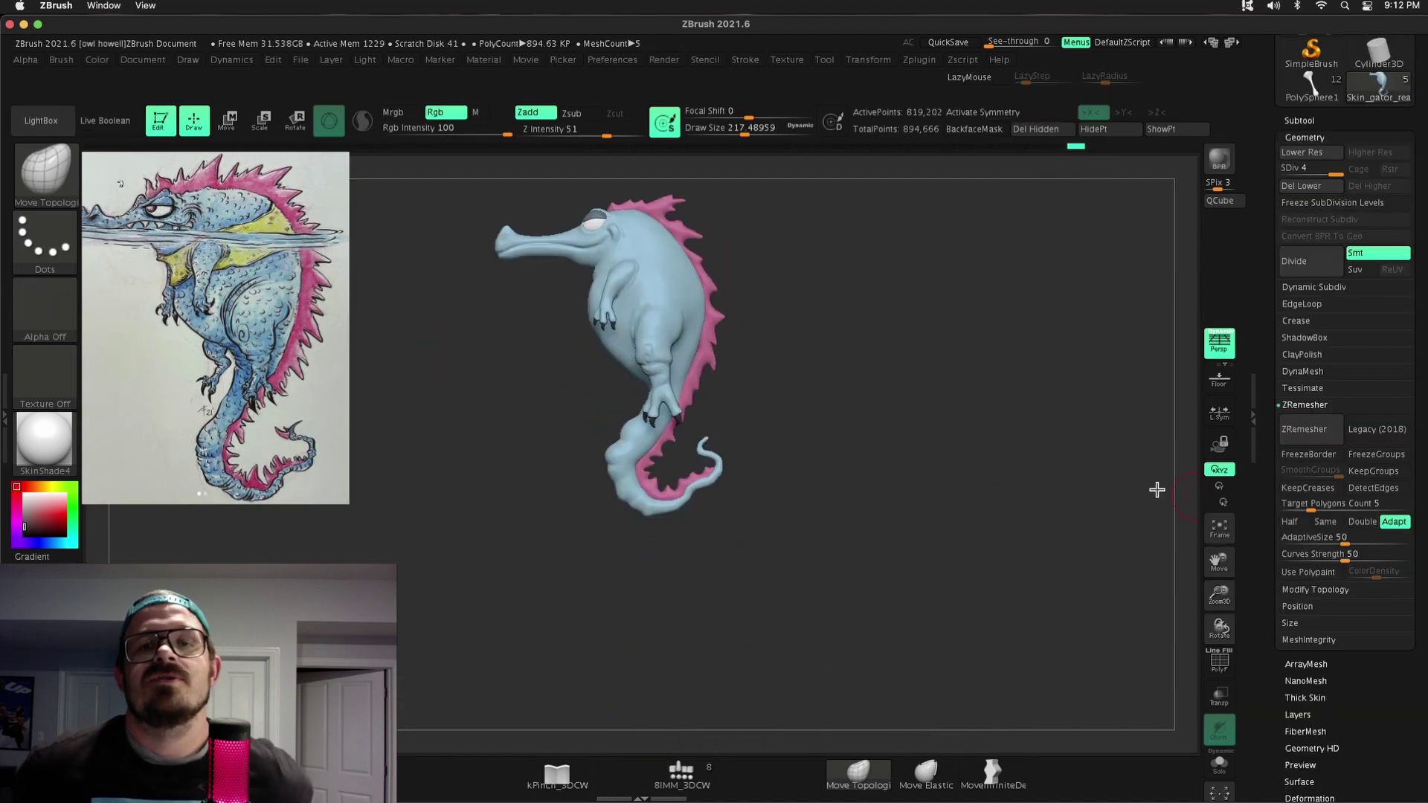
Drop to a lower subdivision level and load the merged grey gator through Zplugin/GoZ
{"action": "key", "text": "b"}
{"action": "key", "text": "m"}
{"action": "key", "text": "v"}
{"action": "key", "text": "shift+d"}
{"action": "key", "text": "shift+d"}
{"action": "left_click_drag", "start_coordinate": [758, 510], "coordinate": [722, 476]}
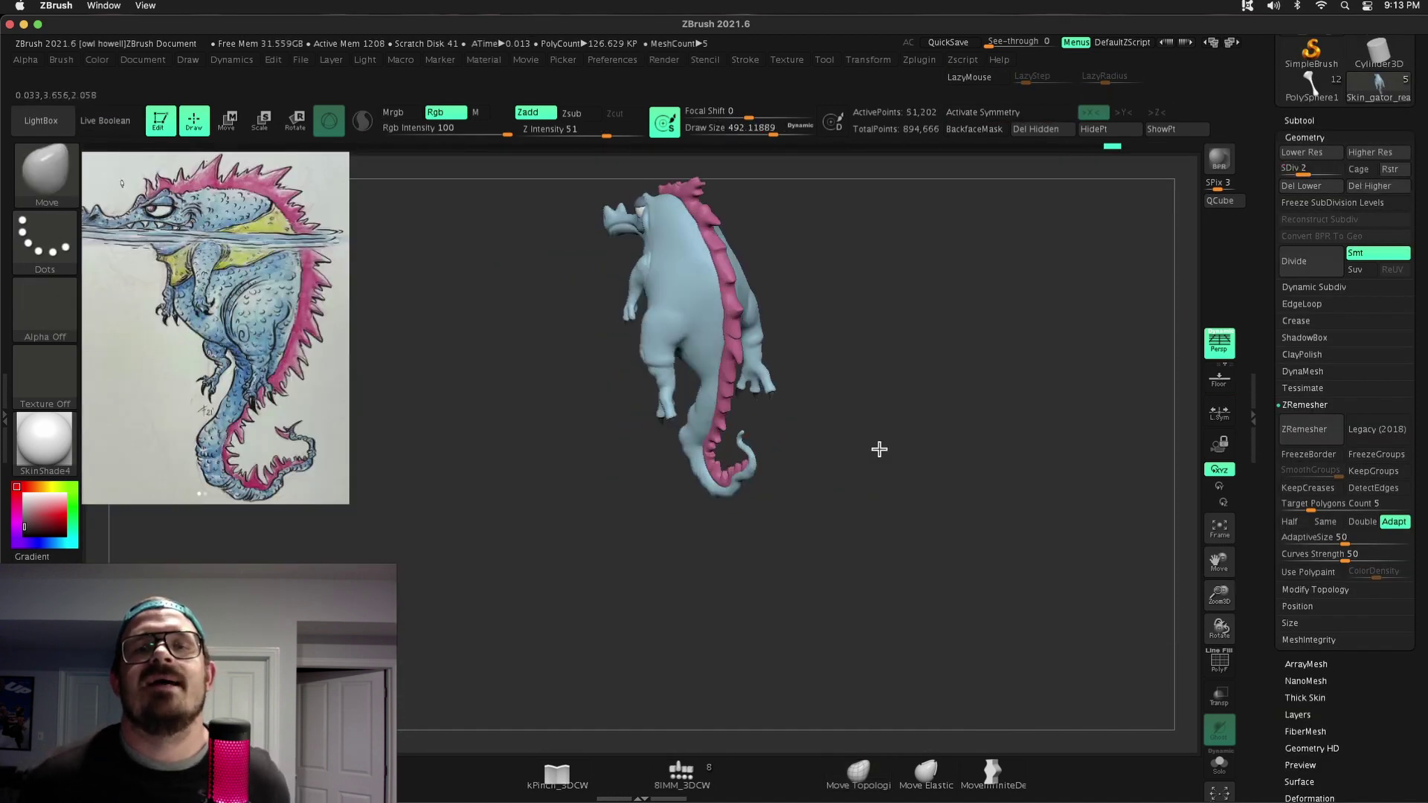
{"action": "left_click_drag", "start_coordinate": [879, 449], "coordinate": [694, 471], "text": "shift"}
{"action": "left_click", "coordinate": [919, 60]}
{"action": "left_click", "coordinate": [972, 321]}
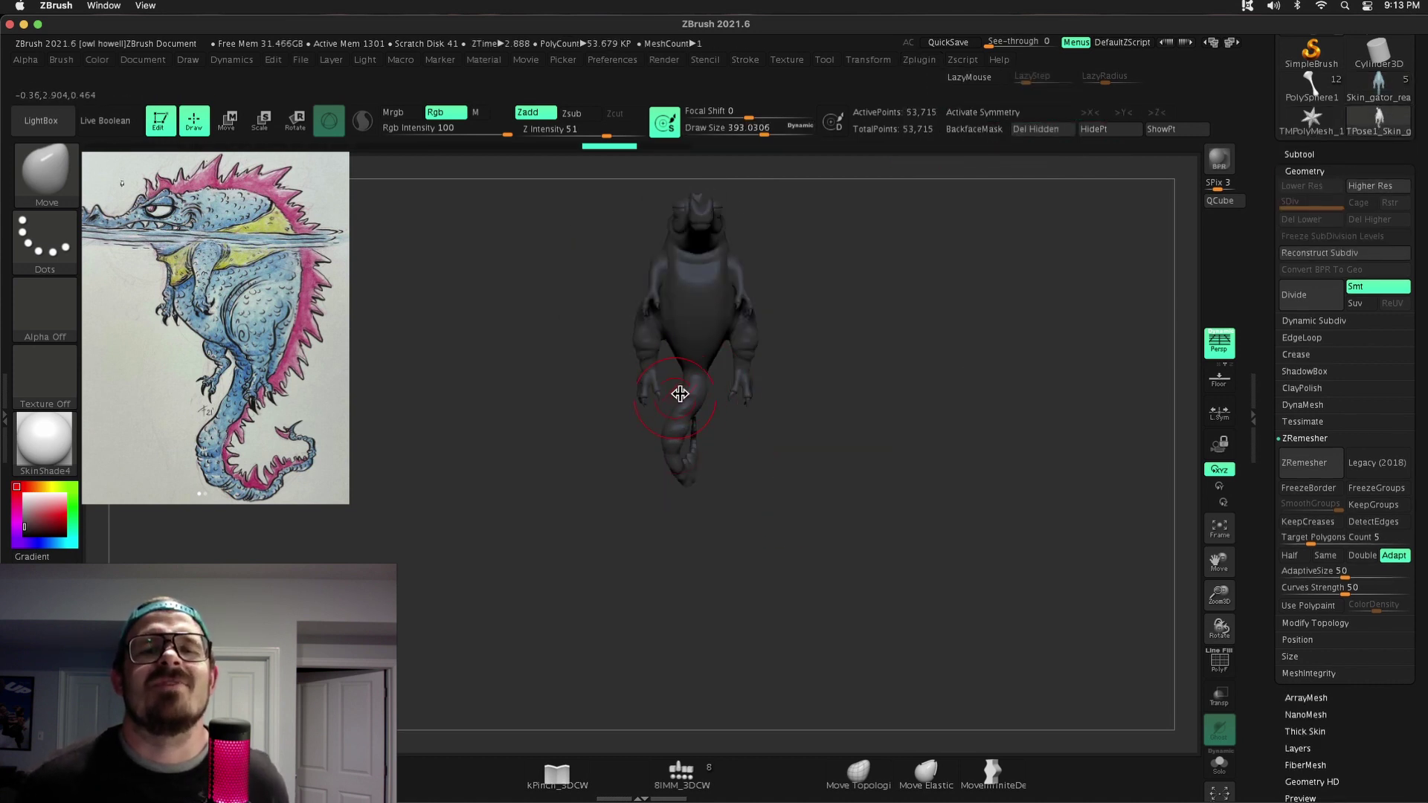
{"action": "left_click_drag", "start_coordinate": [713, 460], "coordinate": [703, 453]}
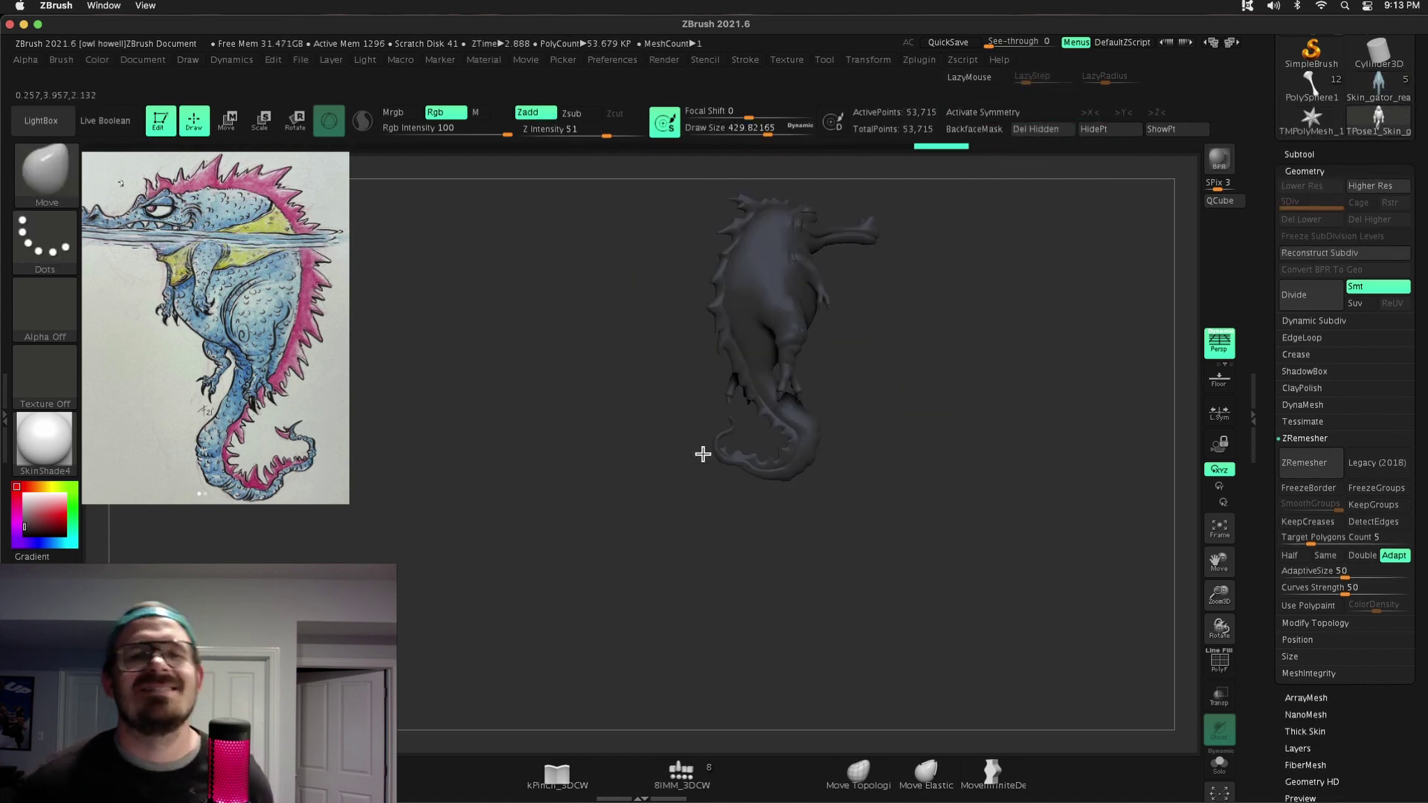
{"action": "left_click_drag", "start_coordinate": [912, 442], "coordinate": [838, 484]}
Lasso-mask around the arm and lay a Rotate Transpose axis along it
{"action": "left_click", "coordinate": [45, 238], "text": "ctrl"}
{"action": "left_click", "coordinate": [197, 287], "text": "ctrl"}
{"action": "mouse_move", "coordinate": [680, 499]}
{"action": "left_mouse_down", "text": "ctrl"}
{"action": "mouse_move", "coordinate": [647, 405]}
{"action": "mouse_move", "coordinate": [476, 446]}
{"action": "left_mouse_up", "text": "ctrl"}
{"action": "left_click_drag", "start_coordinate": [833, 446], "coordinate": [730, 417]}
{"action": "key", "text": "r"}
{"action": "left_click_drag", "start_coordinate": [430, 369], "coordinate": [492, 496]}
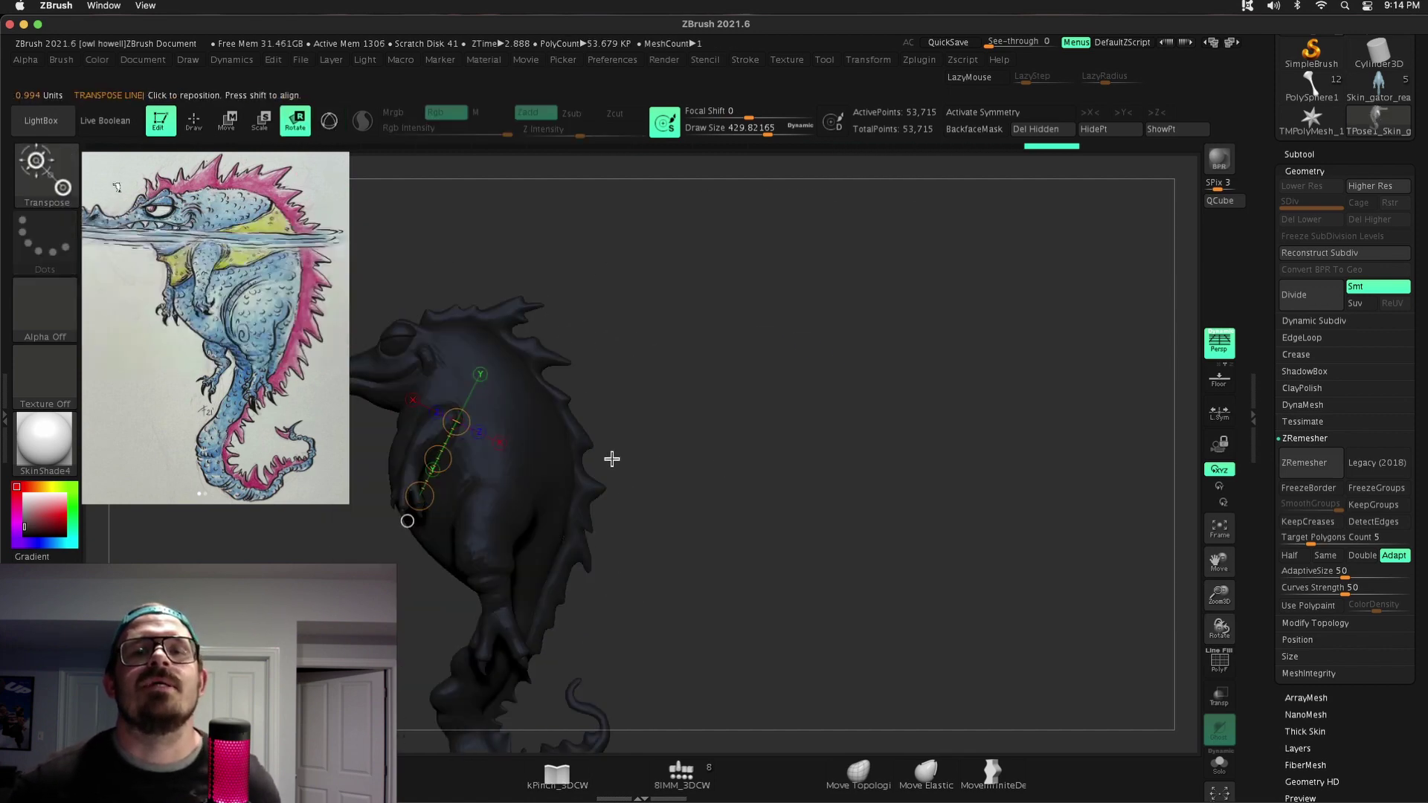
Rotate the arm into its new pose, then unmask the leg and aim the axis line at it
{"action": "left_click_drag", "start_coordinate": [605, 486], "coordinate": [738, 433]}
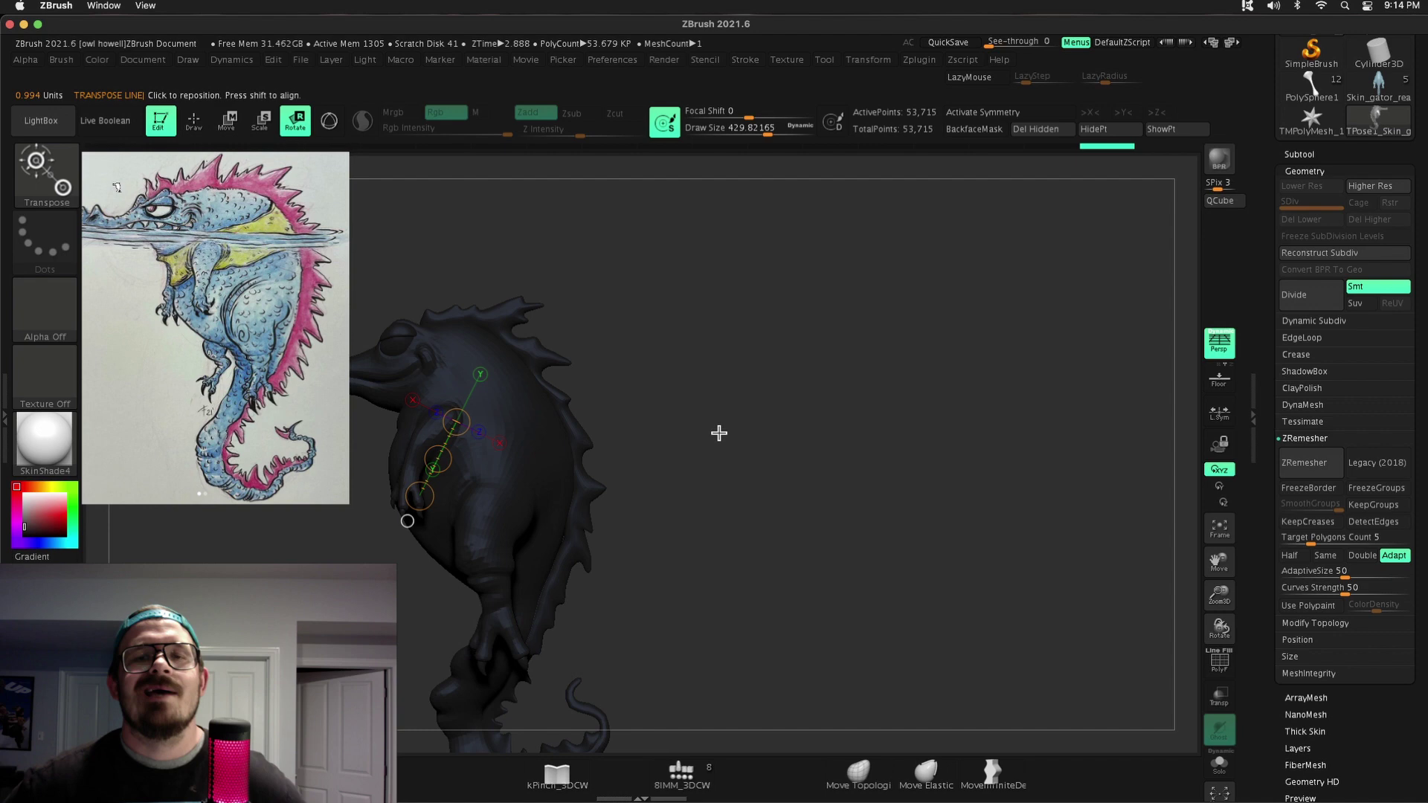
{"action": "mouse_move", "coordinate": [718, 433]}
{"action": "left_mouse_down"}
{"action": "mouse_move", "coordinate": [565, 471]}
{"action": "mouse_move", "coordinate": [1001, 516]}
{"action": "left_mouse_up"}
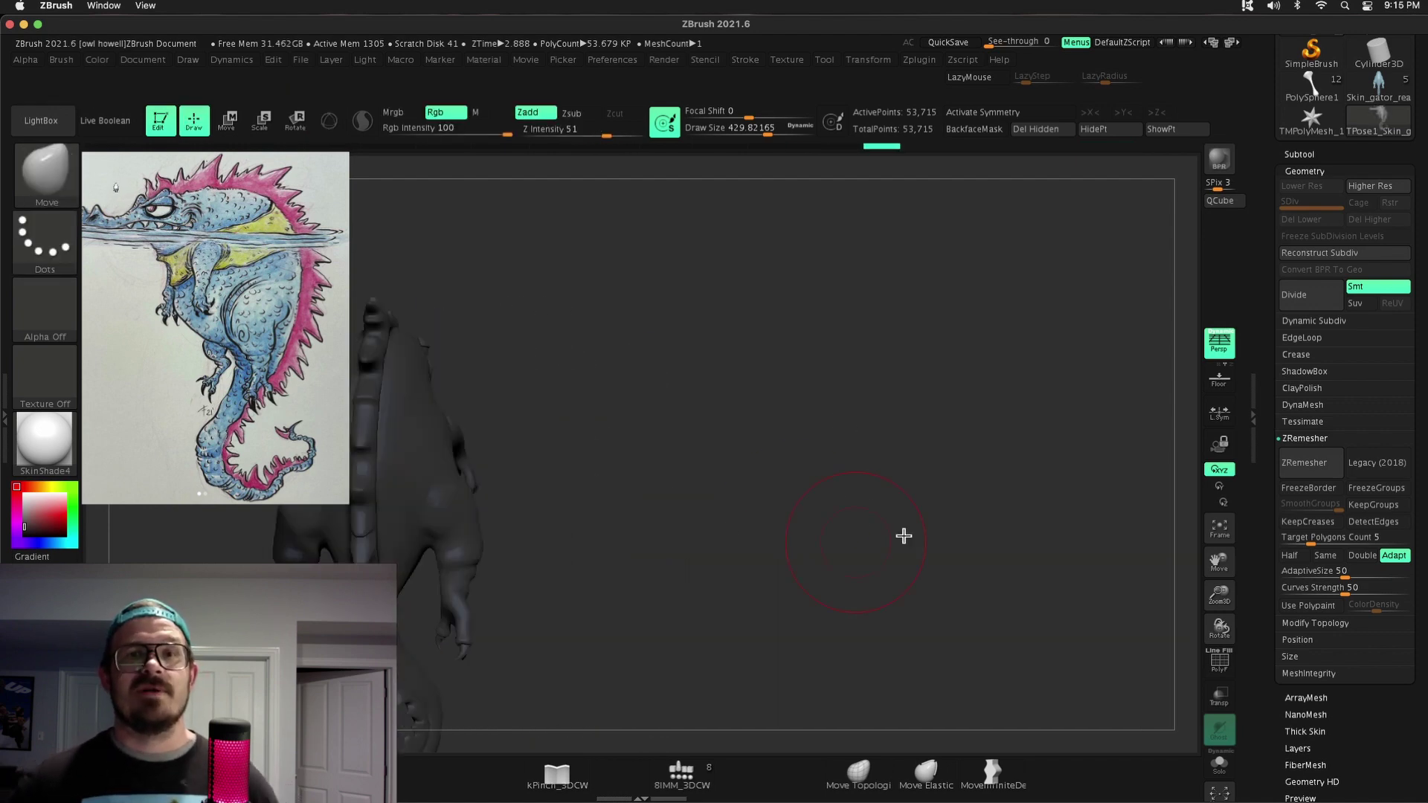
{"action": "left_click_drag", "start_coordinate": [903, 536], "coordinate": [482, 554]}
{"action": "left_click_drag", "start_coordinate": [884, 454], "coordinate": [992, 462], "text": "ctrl"}
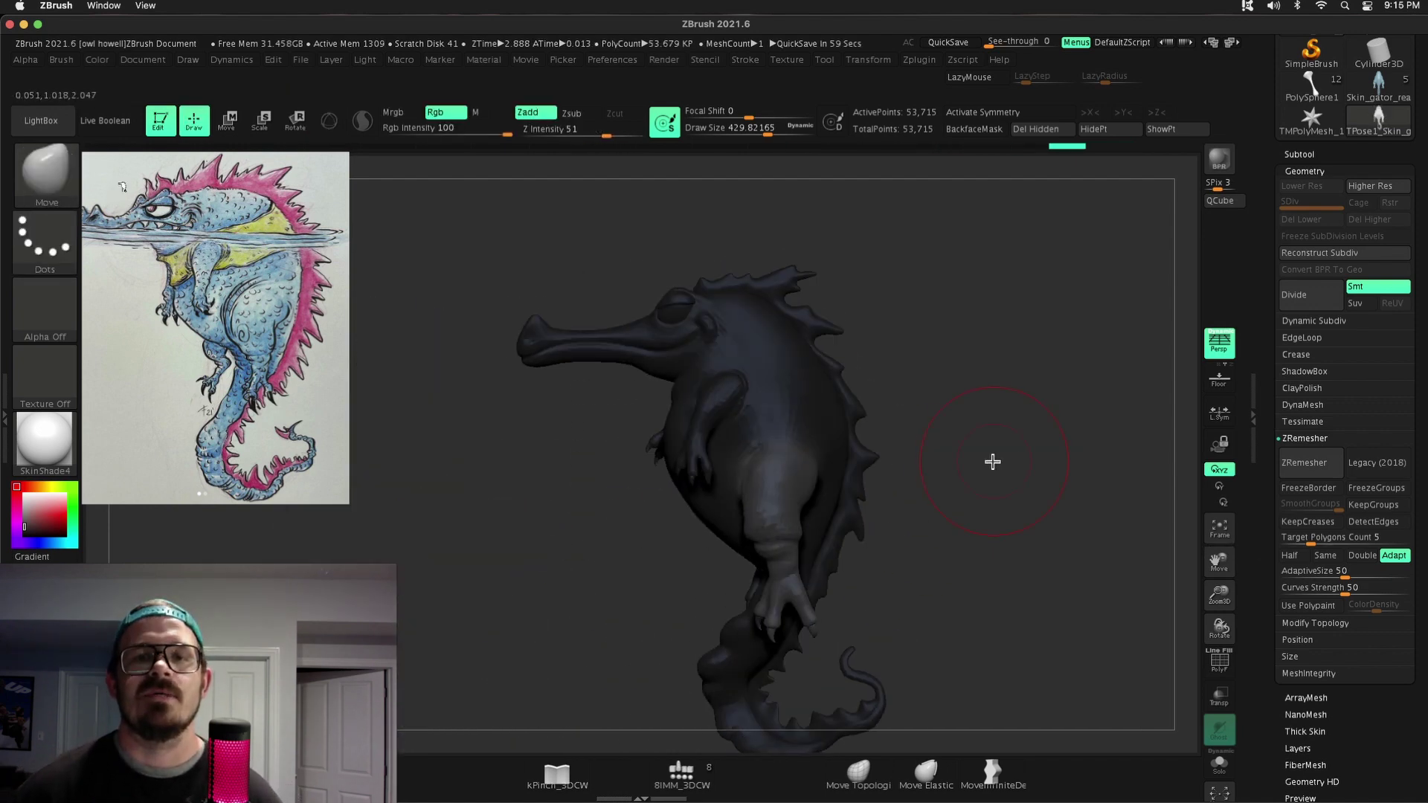
{"action": "mouse_move", "coordinate": [781, 468]}
{"action": "left_mouse_down"}
{"action": "mouse_move", "coordinate": [1013, 510]}
{"action": "mouse_move", "coordinate": [943, 564]}
{"action": "mouse_move", "coordinate": [487, 363]}
{"action": "left_mouse_up"}
{"action": "mouse_move", "coordinate": [803, 638]}
{"action": "left_mouse_down"}
{"action": "mouse_move", "coordinate": [934, 593]}
{"action": "mouse_move", "coordinate": [654, 600]}
{"action": "mouse_move", "coordinate": [1070, 580]}
{"action": "mouse_move", "coordinate": [789, 654]}
{"action": "mouse_move", "coordinate": [624, 529]}
{"action": "mouse_move", "coordinate": [919, 530]}
{"action": "mouse_move", "coordinate": [1100, 555]}
{"action": "mouse_move", "coordinate": [883, 513]}
{"action": "mouse_move", "coordinate": [844, 472]}
{"action": "mouse_move", "coordinate": [692, 551]}
{"action": "mouse_move", "coordinate": [942, 442]}
{"action": "left_mouse_up"}
Switch back to the coloured, subdivided gator and save it with Ctrl+S
{"action": "left_click_drag", "start_coordinate": [1186, 525], "coordinate": [1131, 558]}
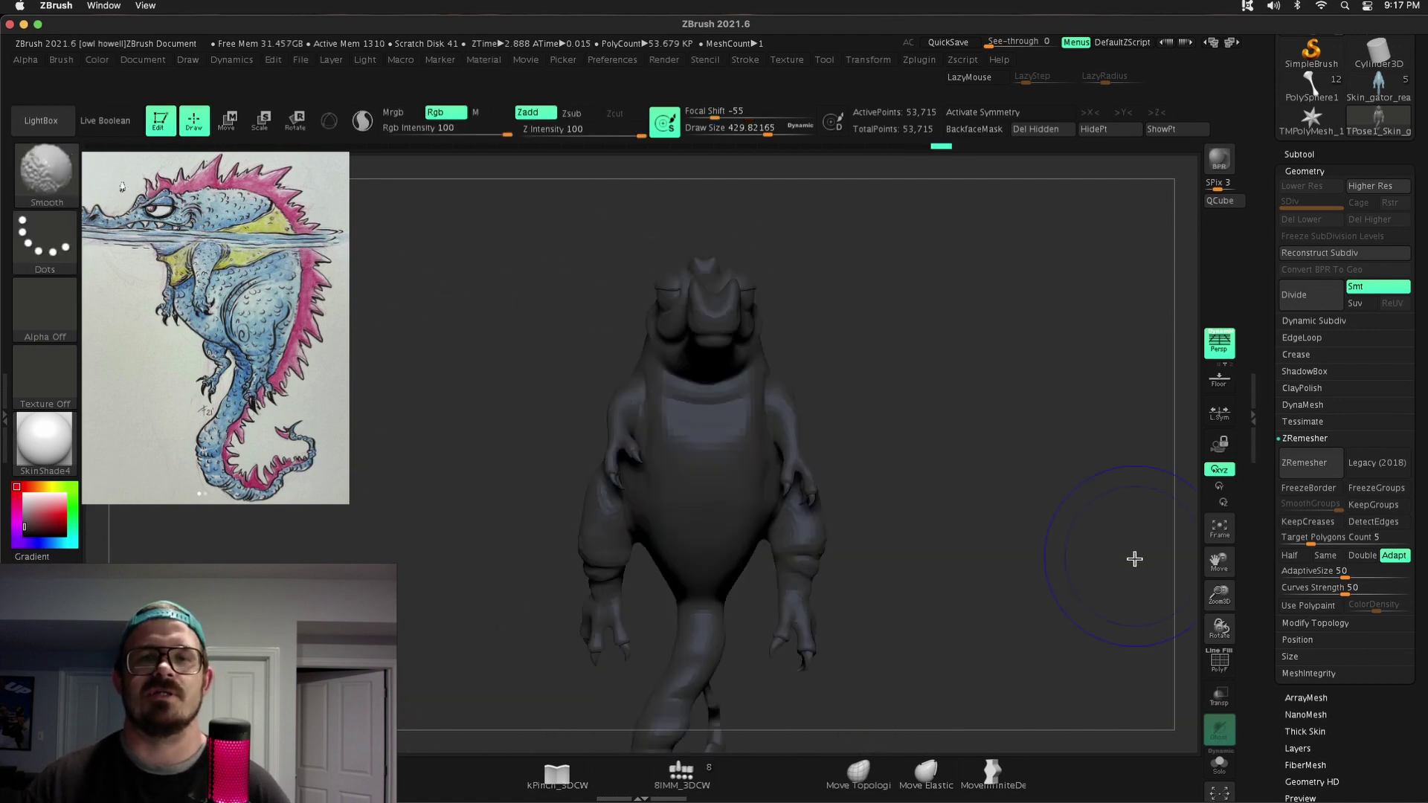
{"action": "left_click", "coordinate": [987, 385]}
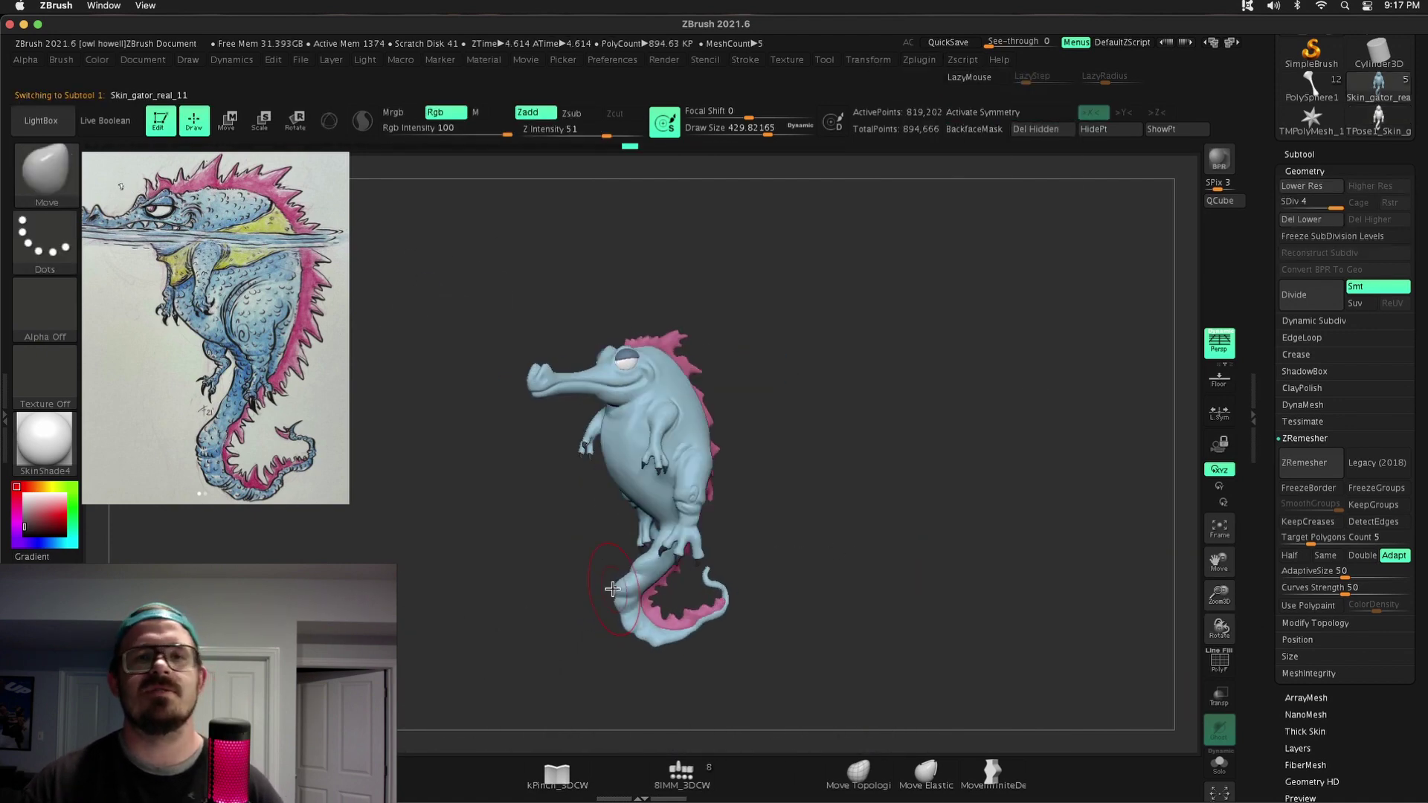
{"action": "mouse_move", "coordinate": [612, 588]}
{"action": "left_mouse_down"}
{"action": "mouse_move", "coordinate": [994, 405]}
{"action": "mouse_move", "coordinate": [953, 430]}
{"action": "mouse_move", "coordinate": [733, 294]}
{"action": "mouse_move", "coordinate": [899, 376]}
{"action": "mouse_move", "coordinate": [494, 500]}
{"action": "mouse_move", "coordinate": [772, 504]}
{"action": "left_mouse_up"}
{"action": "key", "text": "ctrl+s"}
{"action": "key", "text": "Return"}
Pick the DamStandard brush set to Zsub at a lower subdivision level
{"action": "key", "text": "shift+d"}
{"action": "key", "text": "shift+d"}
{"action": "key", "text": "shift+d"}
{"action": "key", "text": "ctrl"}
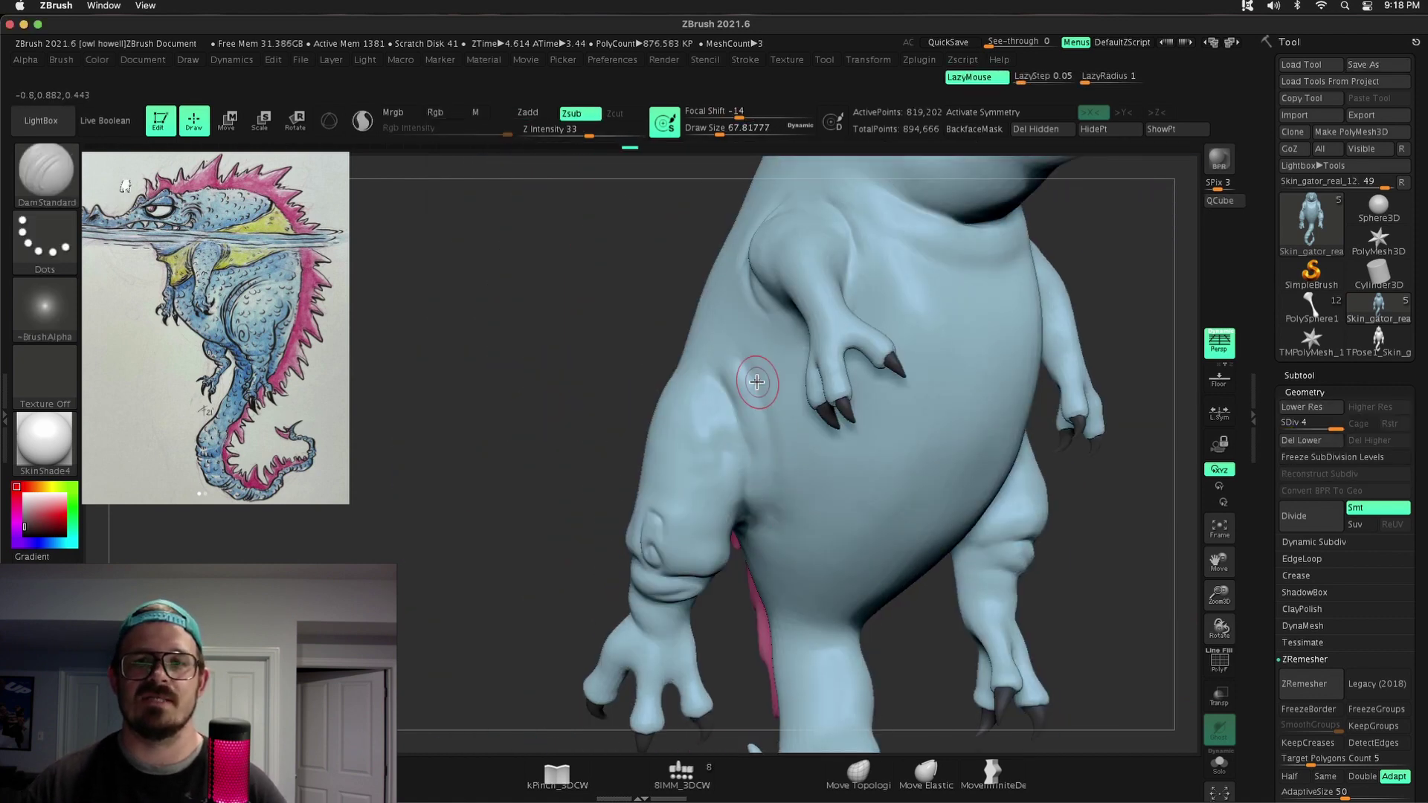
{"action": "key", "text": "b"}
{"action": "mouse_move", "coordinate": [737, 364]}
{"action": "left_mouse_down"}
{"action": "mouse_move", "coordinate": [736, 432]}
{"action": "mouse_move", "coordinate": [637, 468]}
{"action": "mouse_move", "coordinate": [775, 440]}
{"action": "left_mouse_up"}
{"action": "key", "text": "d"}
{"action": "key", "text": "s"}
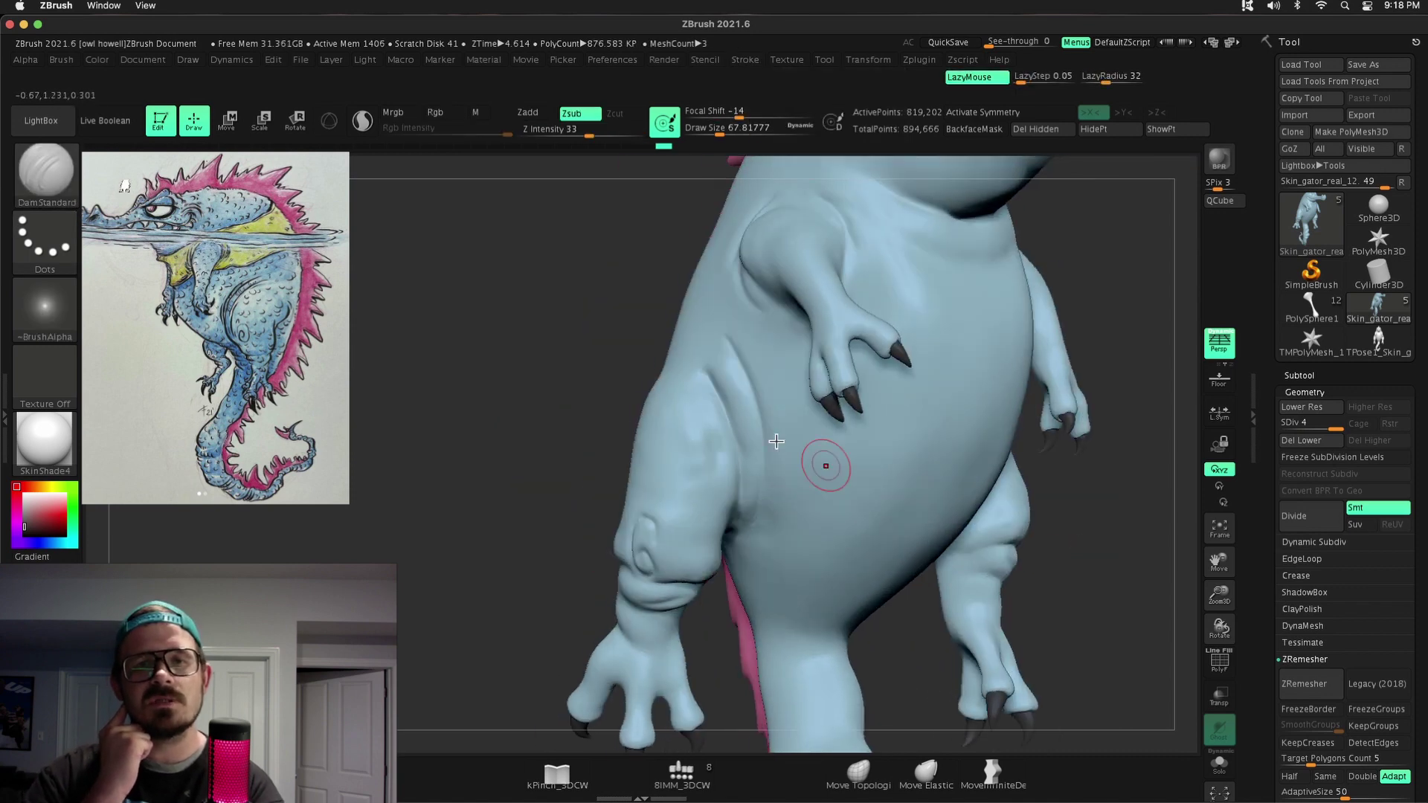
Carve fine creases into the belly and curled tail, then frame the whole gator
{"action": "left_click_drag", "start_coordinate": [656, 404], "coordinate": [519, 442]}
{"action": "mouse_move", "coordinate": [945, 417]}
{"action": "left_mouse_down"}
{"action": "mouse_move", "coordinate": [1039, 501]}
{"action": "mouse_move", "coordinate": [719, 345]}
{"action": "mouse_move", "coordinate": [867, 473]}
{"action": "mouse_move", "coordinate": [674, 477]}
{"action": "left_mouse_up"}
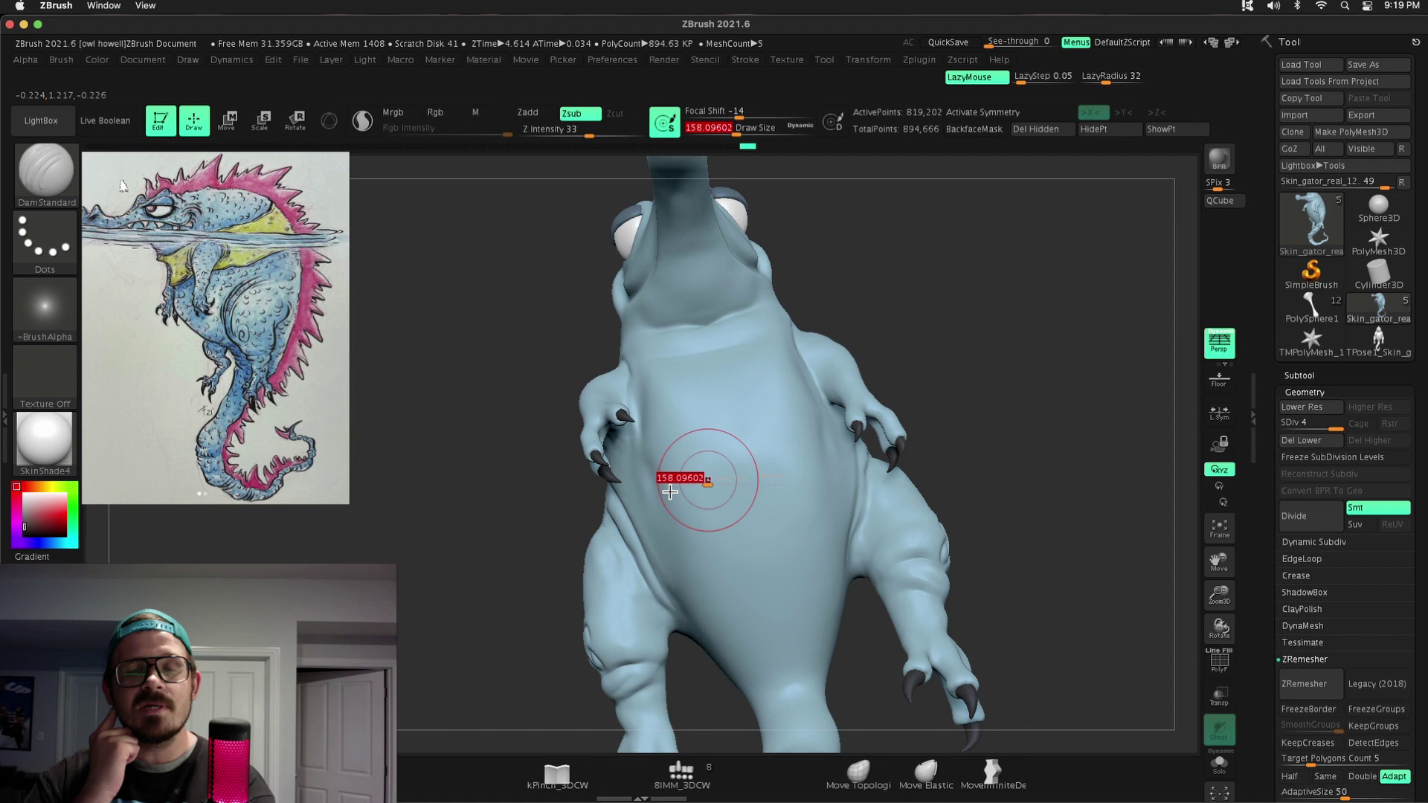
{"action": "left_click_drag", "start_coordinate": [599, 556], "coordinate": [882, 459], "text": "alt"}
{"action": "key", "text": "s"}
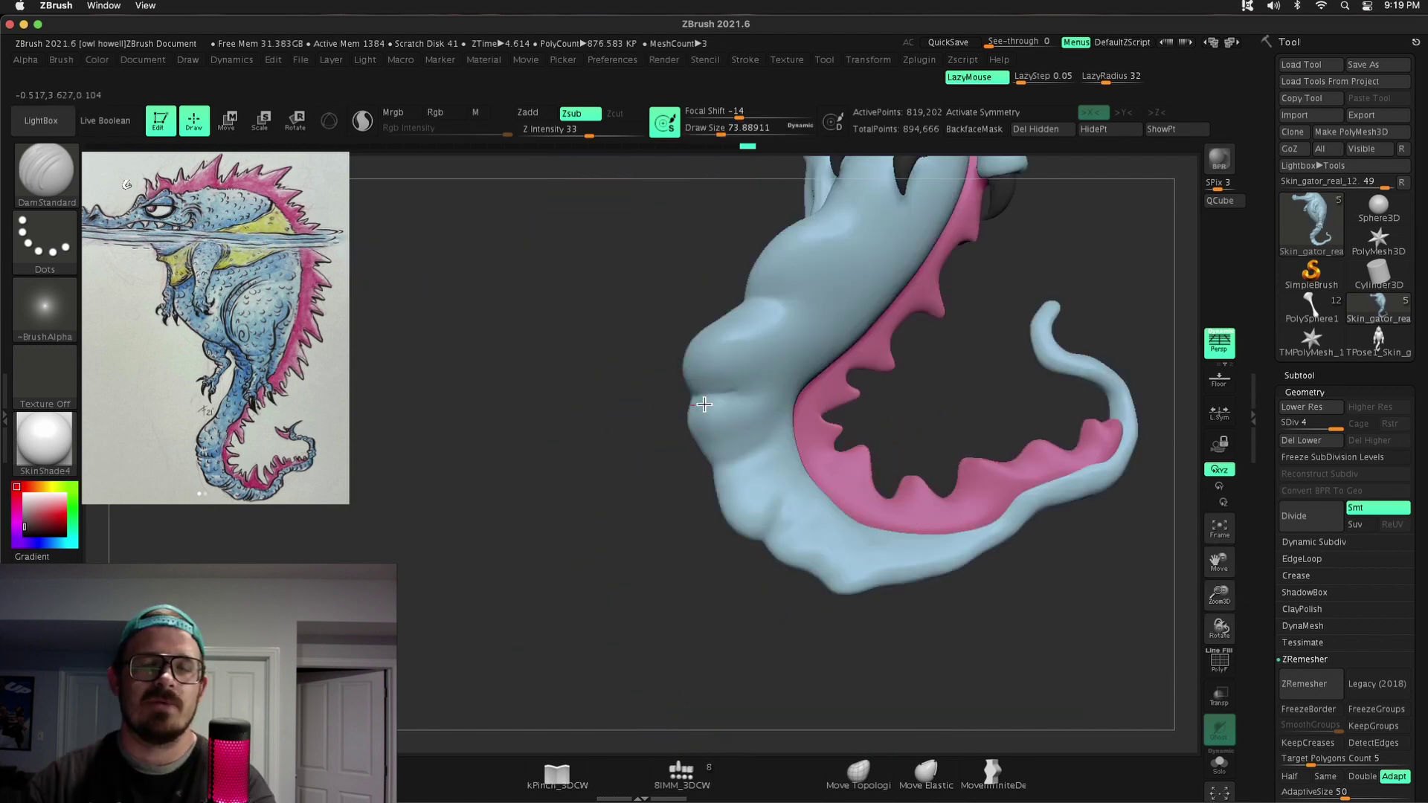
{"action": "left_click_drag", "start_coordinate": [698, 458], "coordinate": [756, 543]}
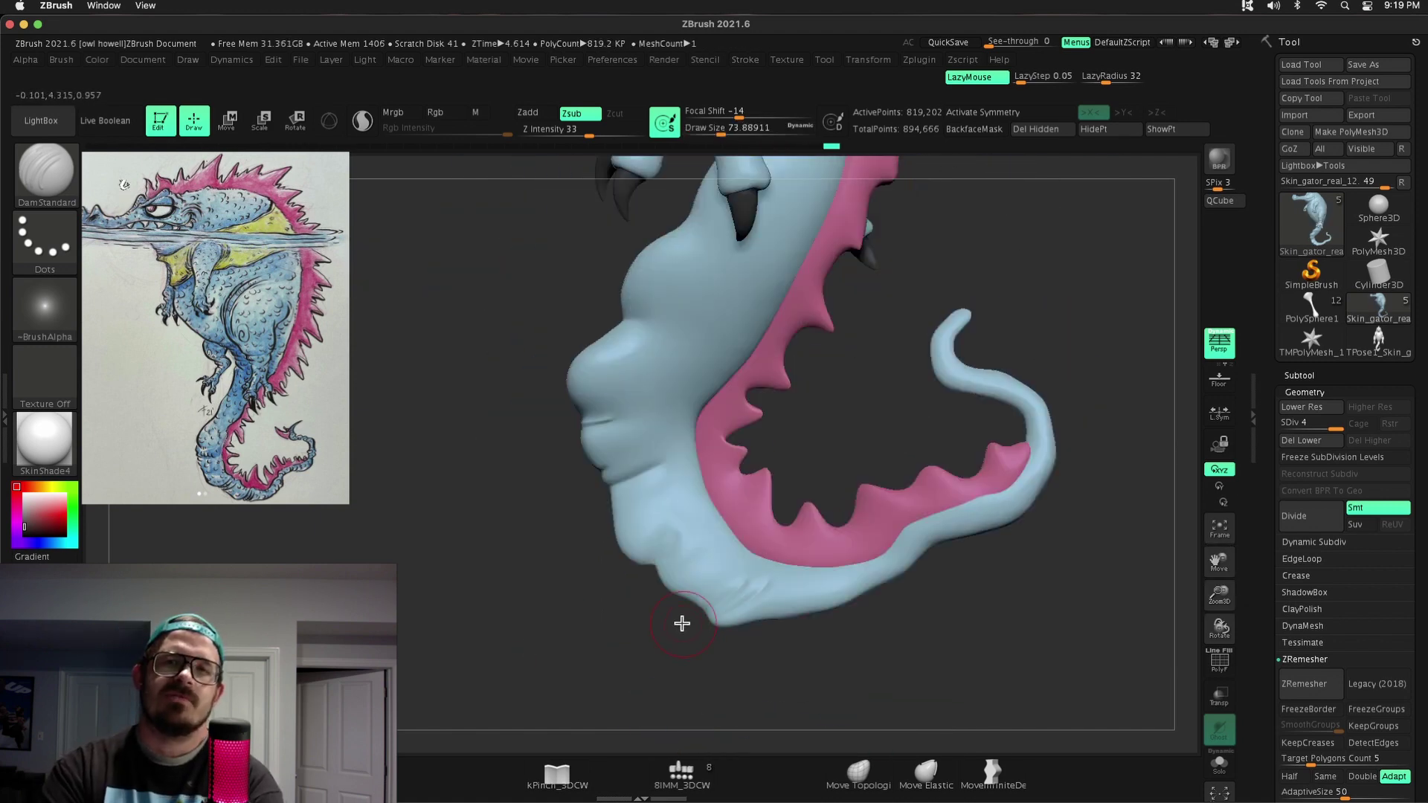
{"action": "left_click_drag", "start_coordinate": [944, 548], "coordinate": [701, 398]}
{"action": "left_click_drag", "start_coordinate": [750, 339], "coordinate": [1041, 476]}
{"action": "left_click", "coordinate": [1219, 527]}
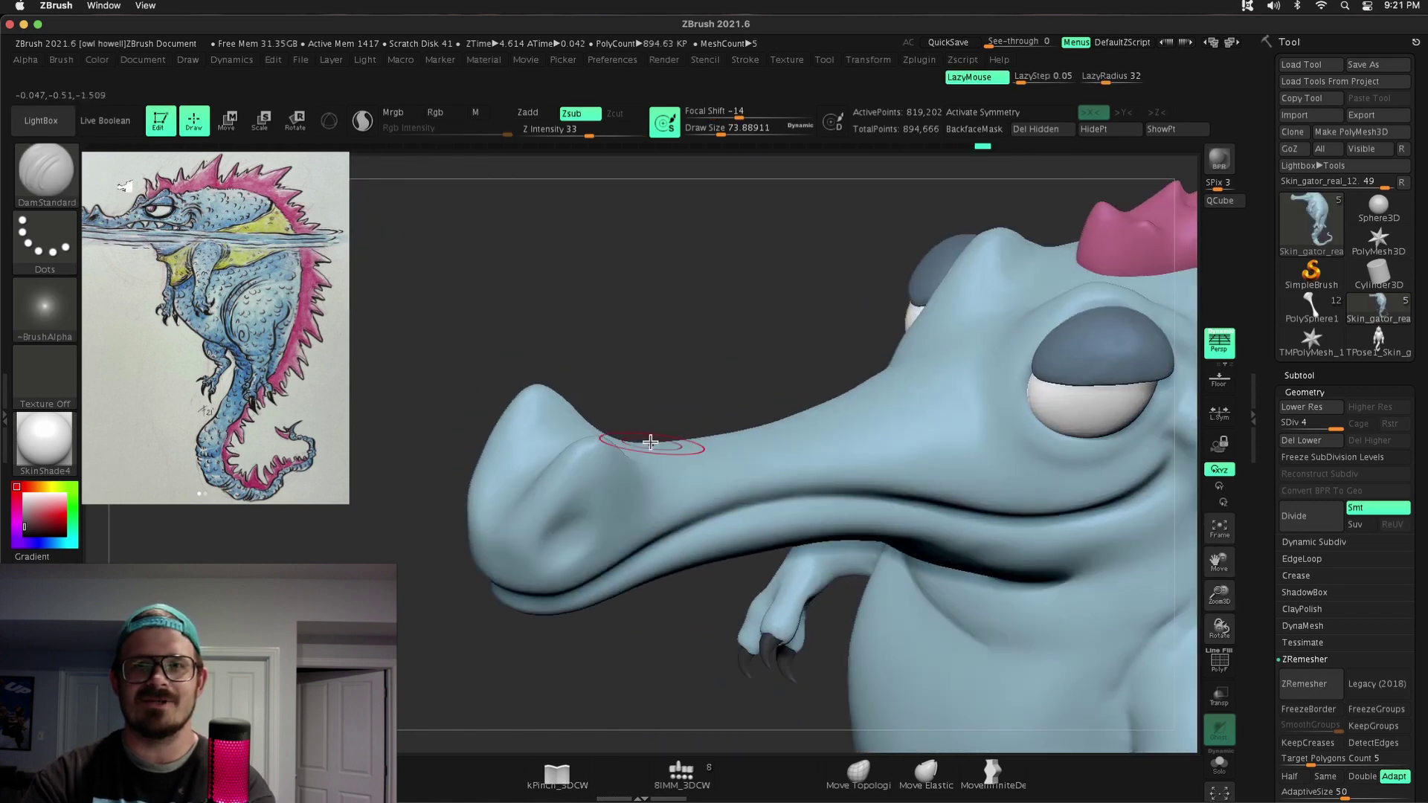